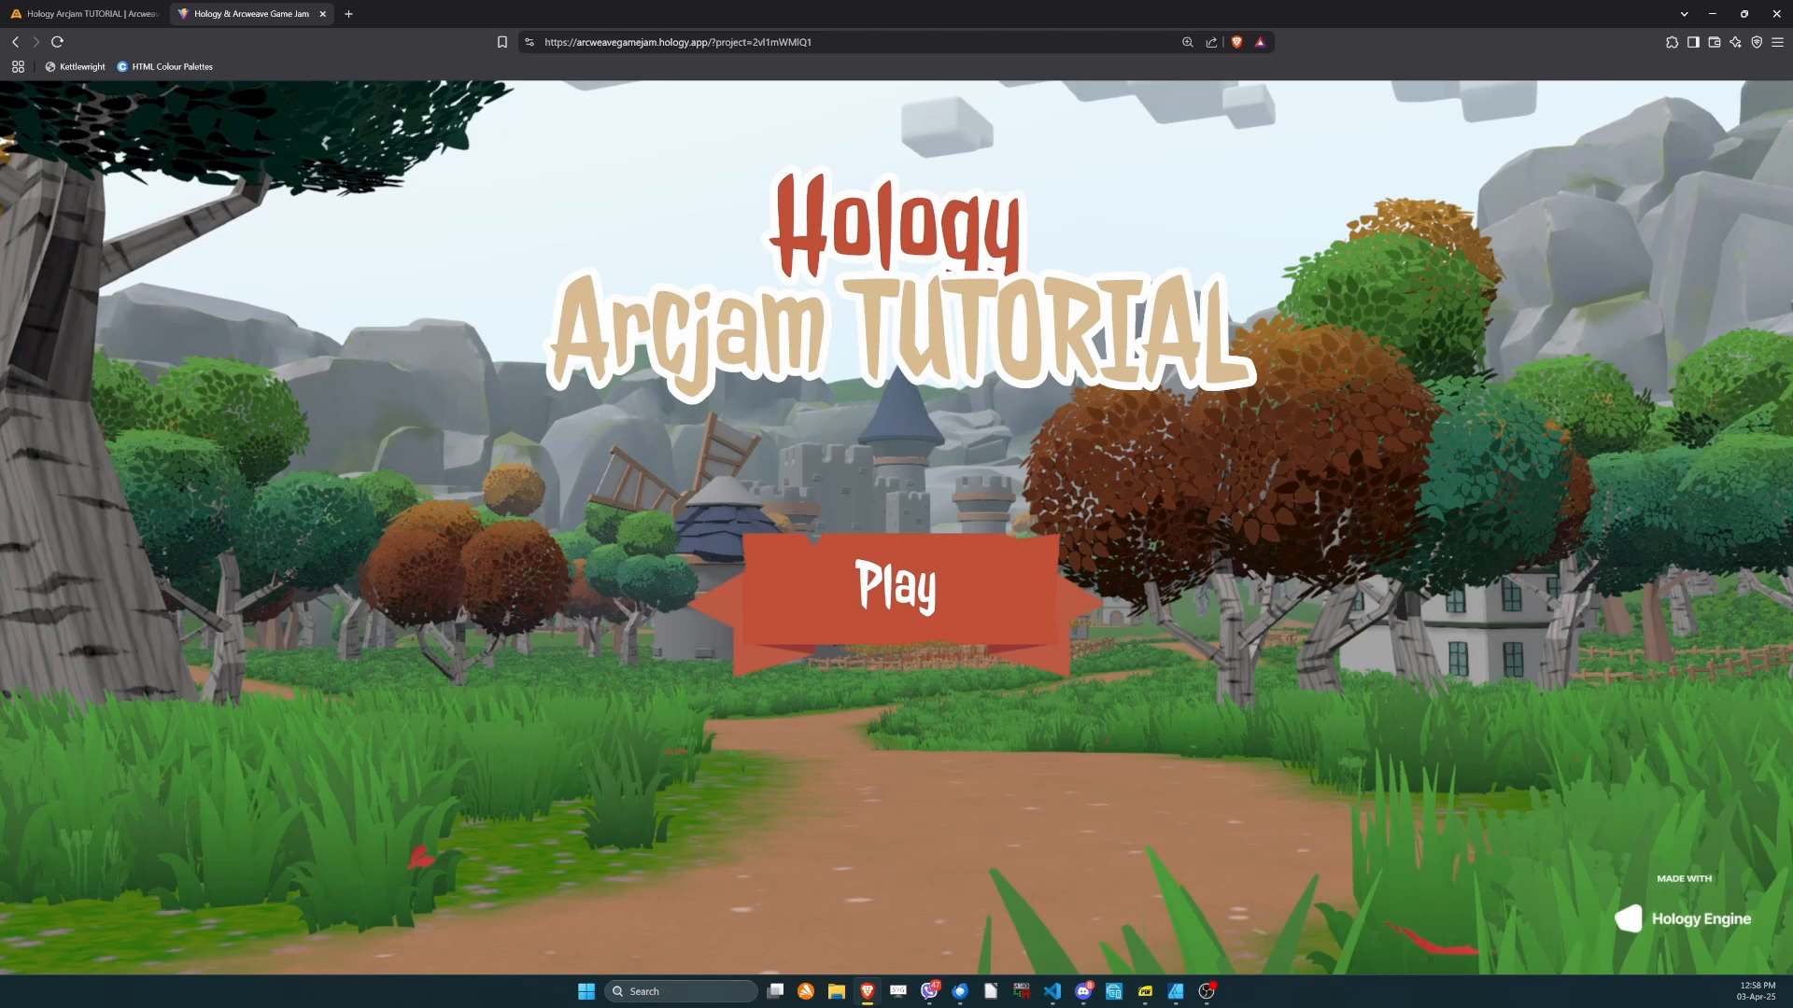
Switch to the Arcweave project and examine the Odysseus Buck character and the player_character attribute in Settings.
{"action": "key", "text": "ctrl+shift+Tab"}
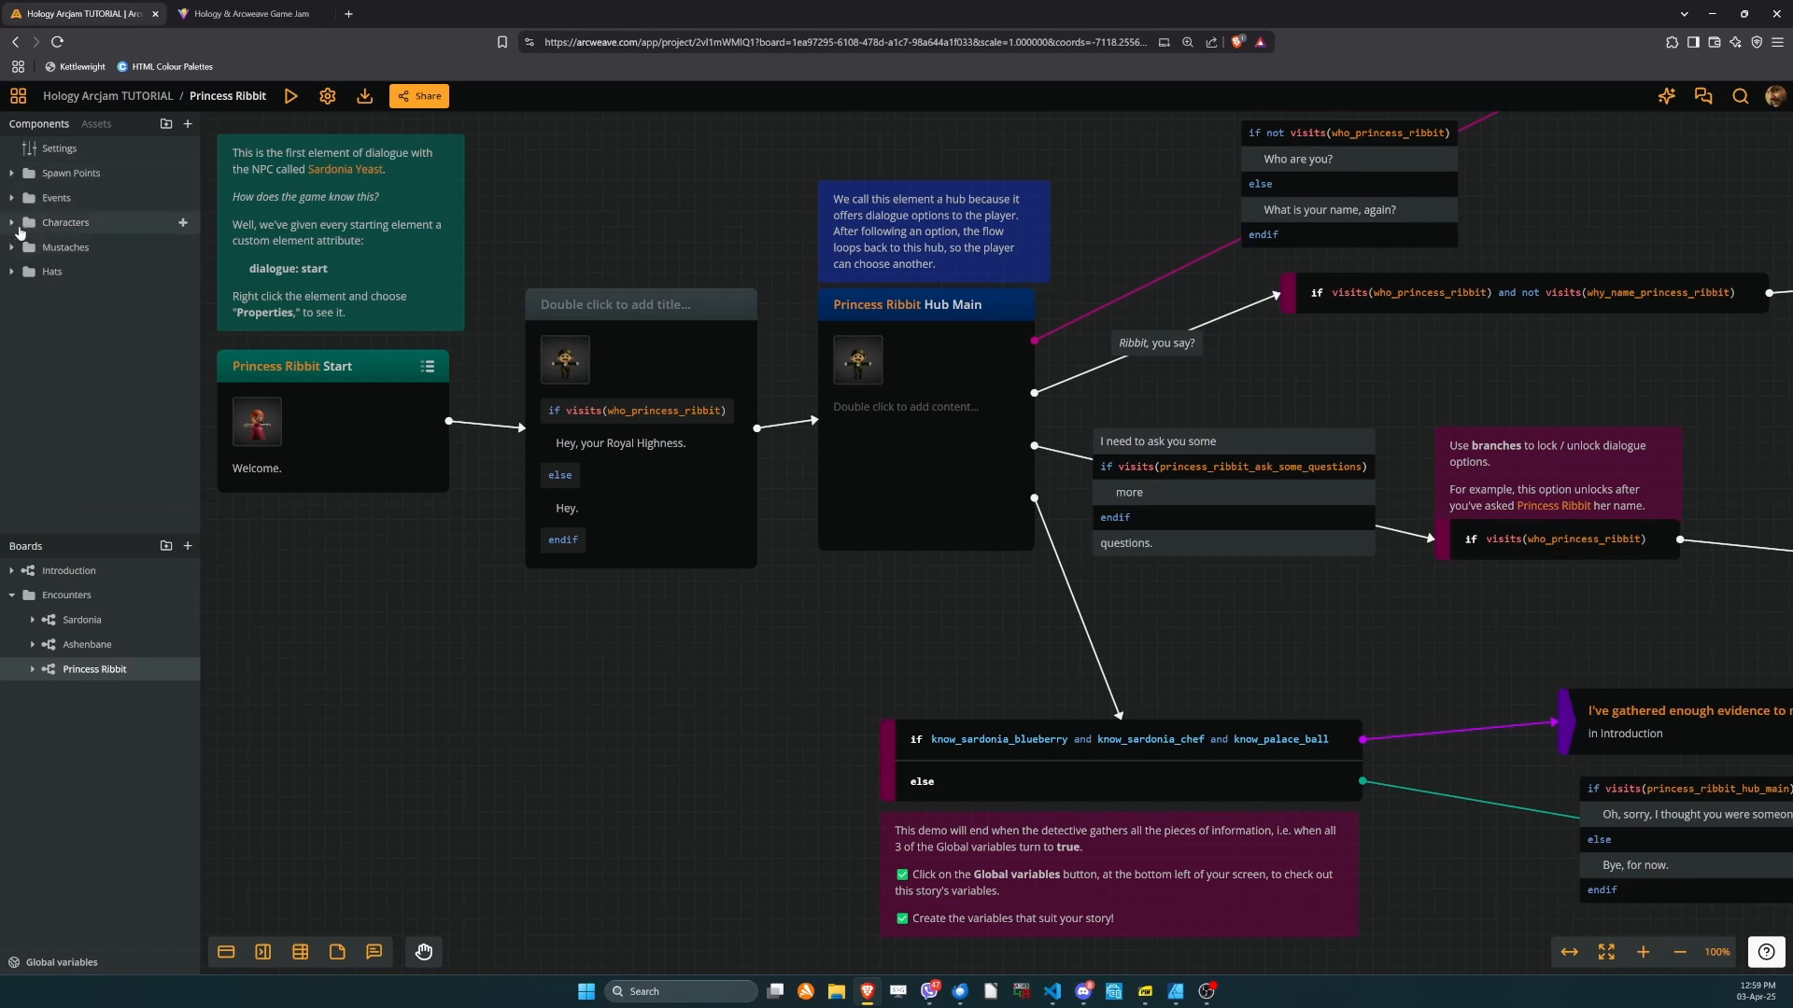
{"action": "left_click", "coordinate": [49, 228]}
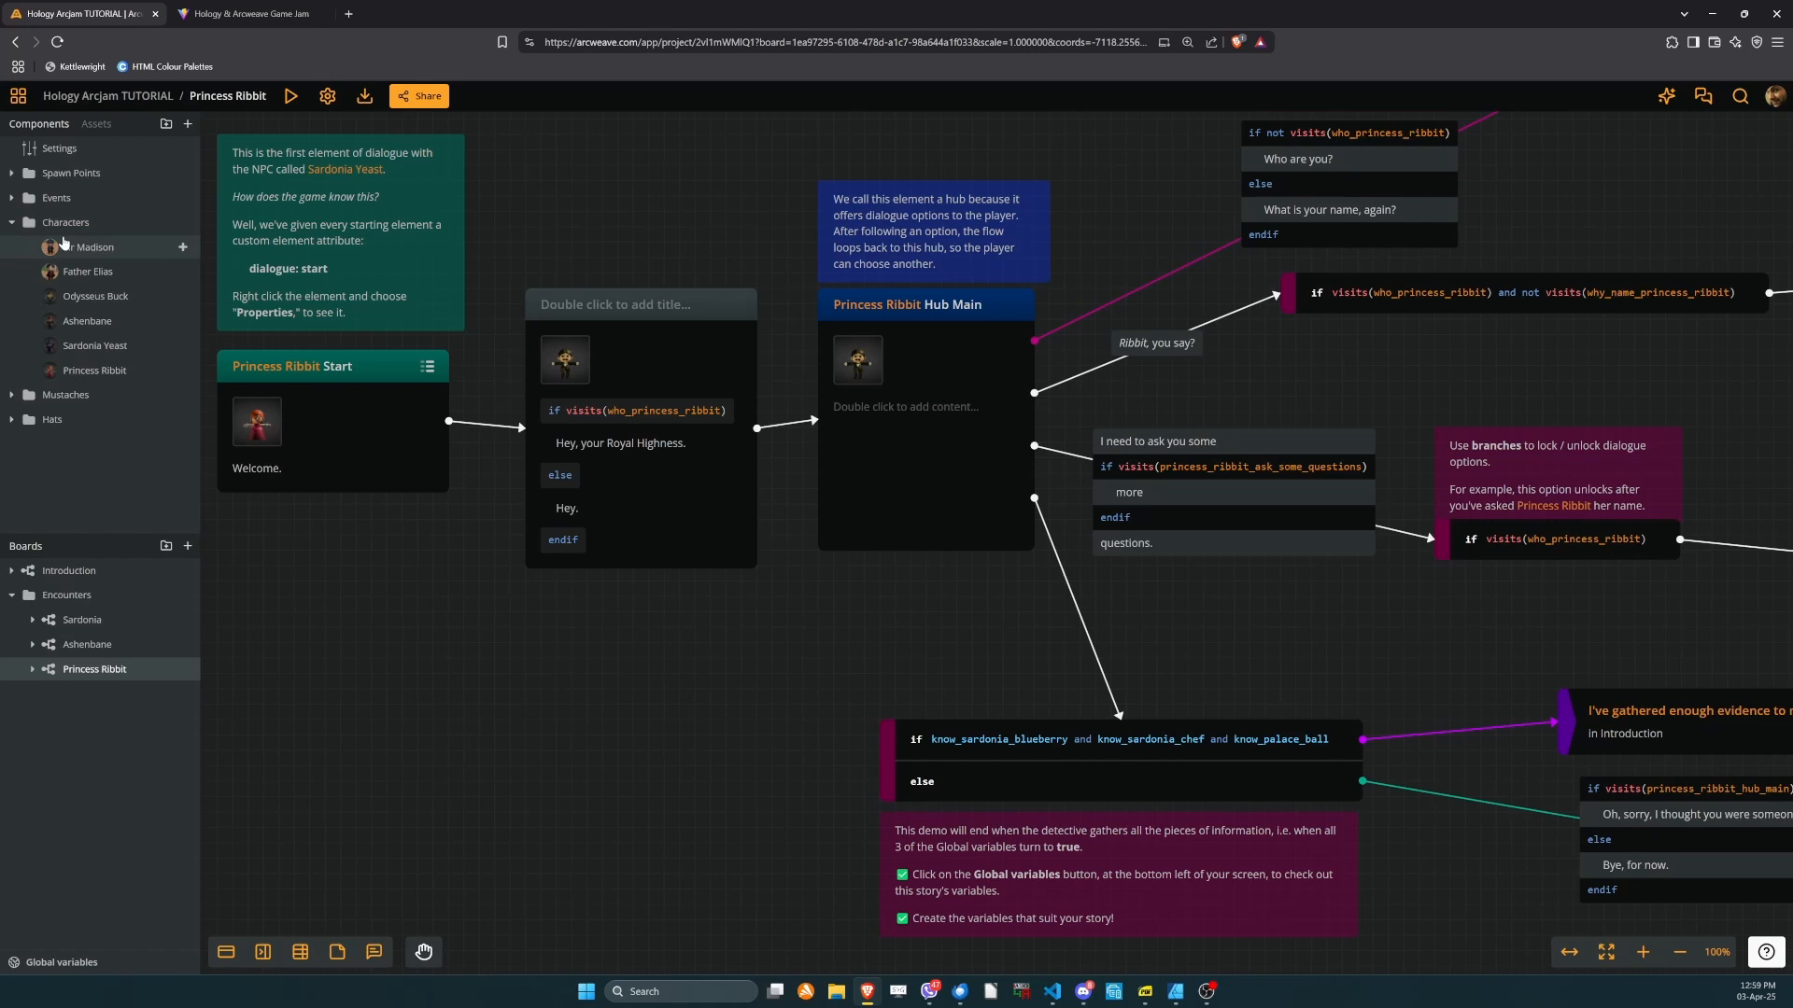
{"action": "left_click", "coordinate": [131, 307]}
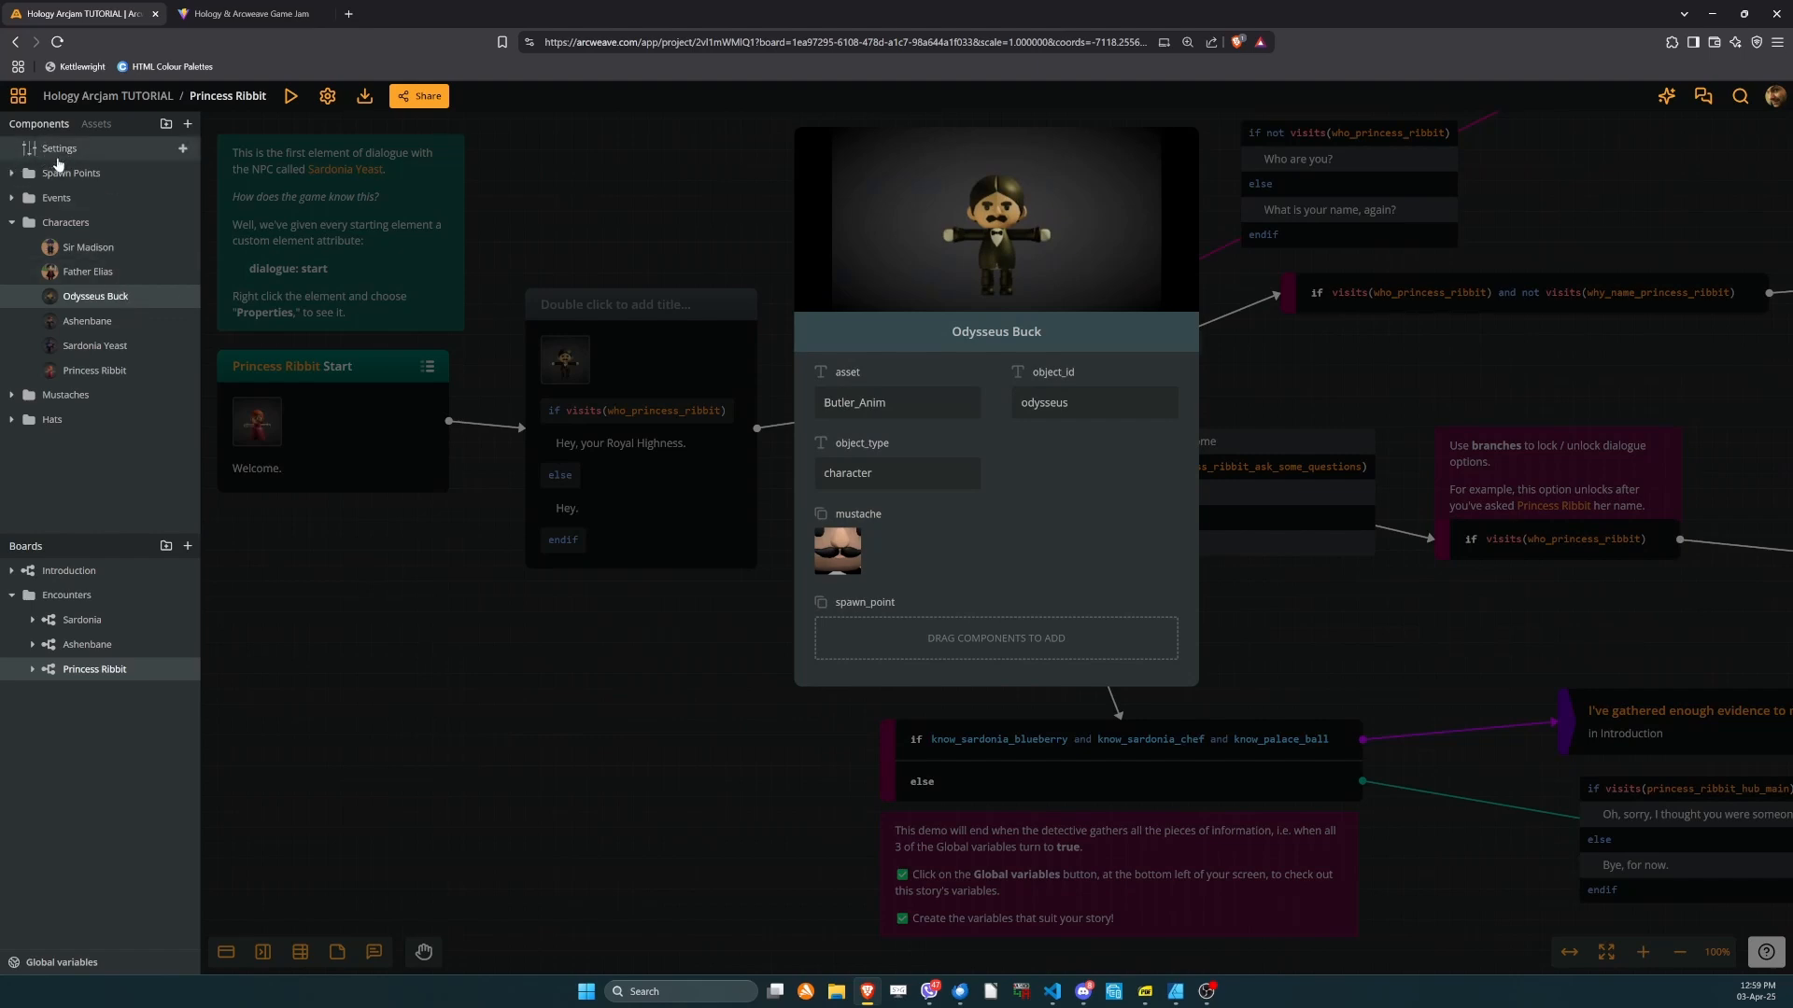
{"action": "left_click", "coordinate": [58, 156]}
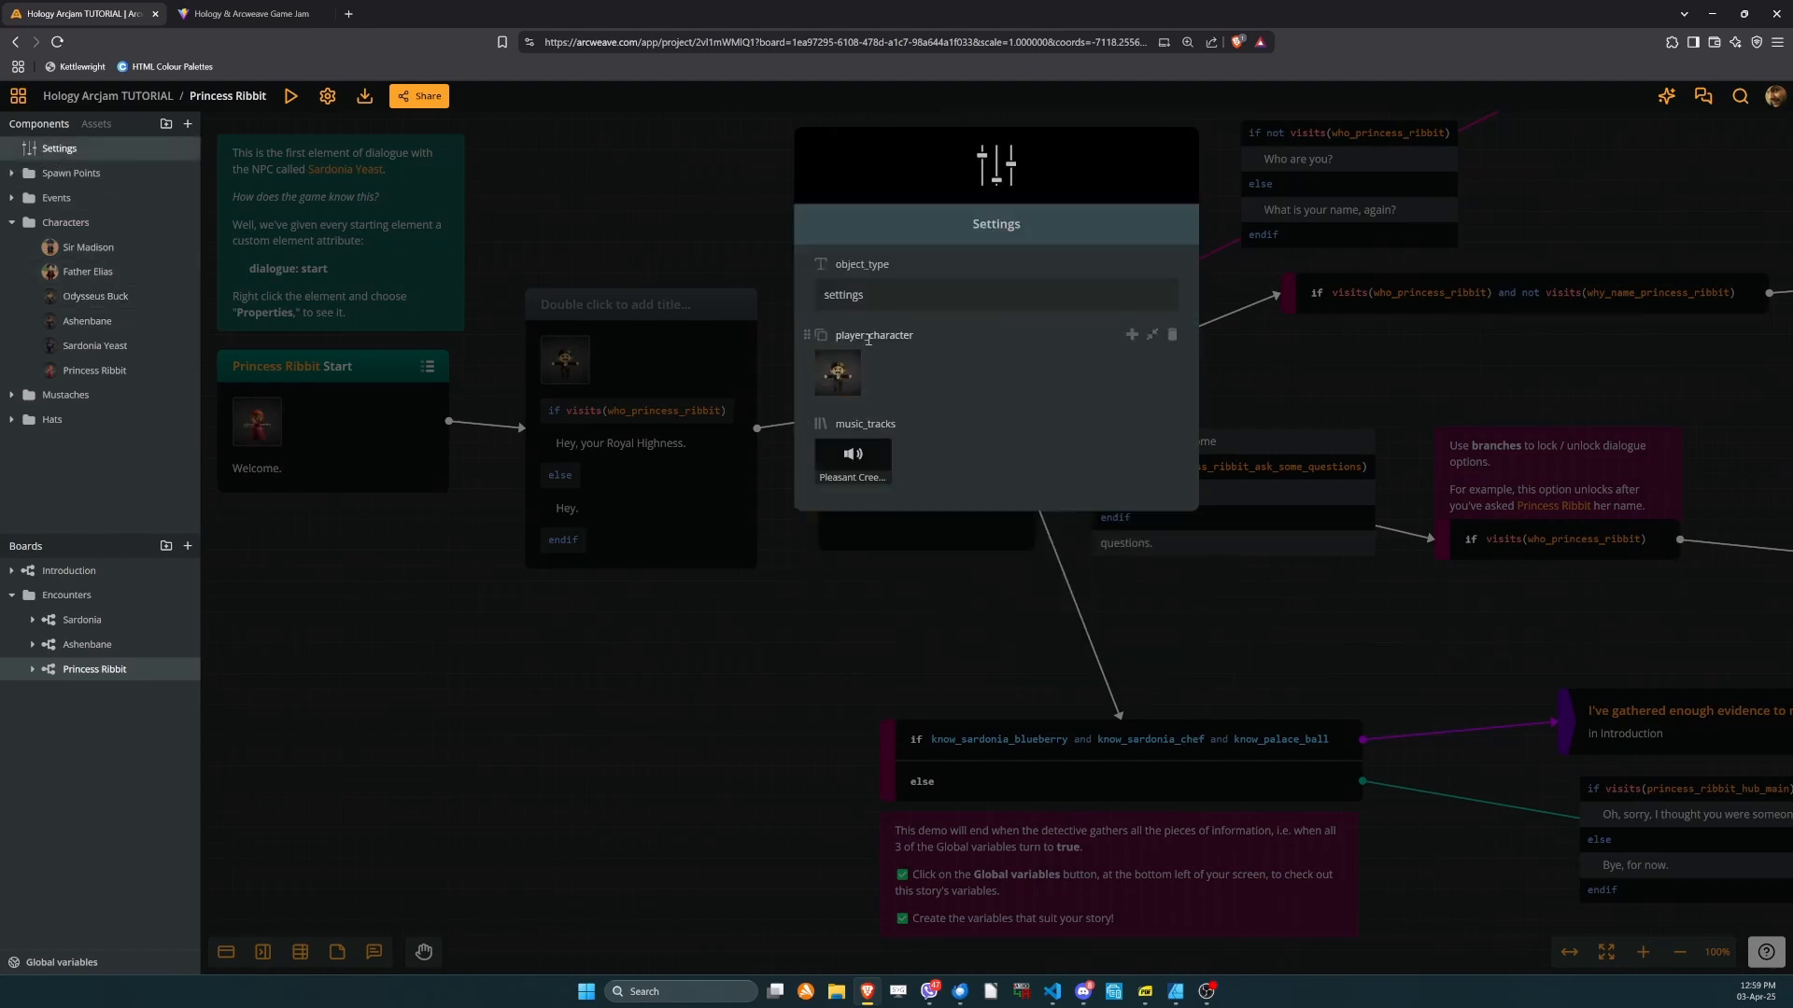
{"action": "left_click", "coordinate": [837, 375]}
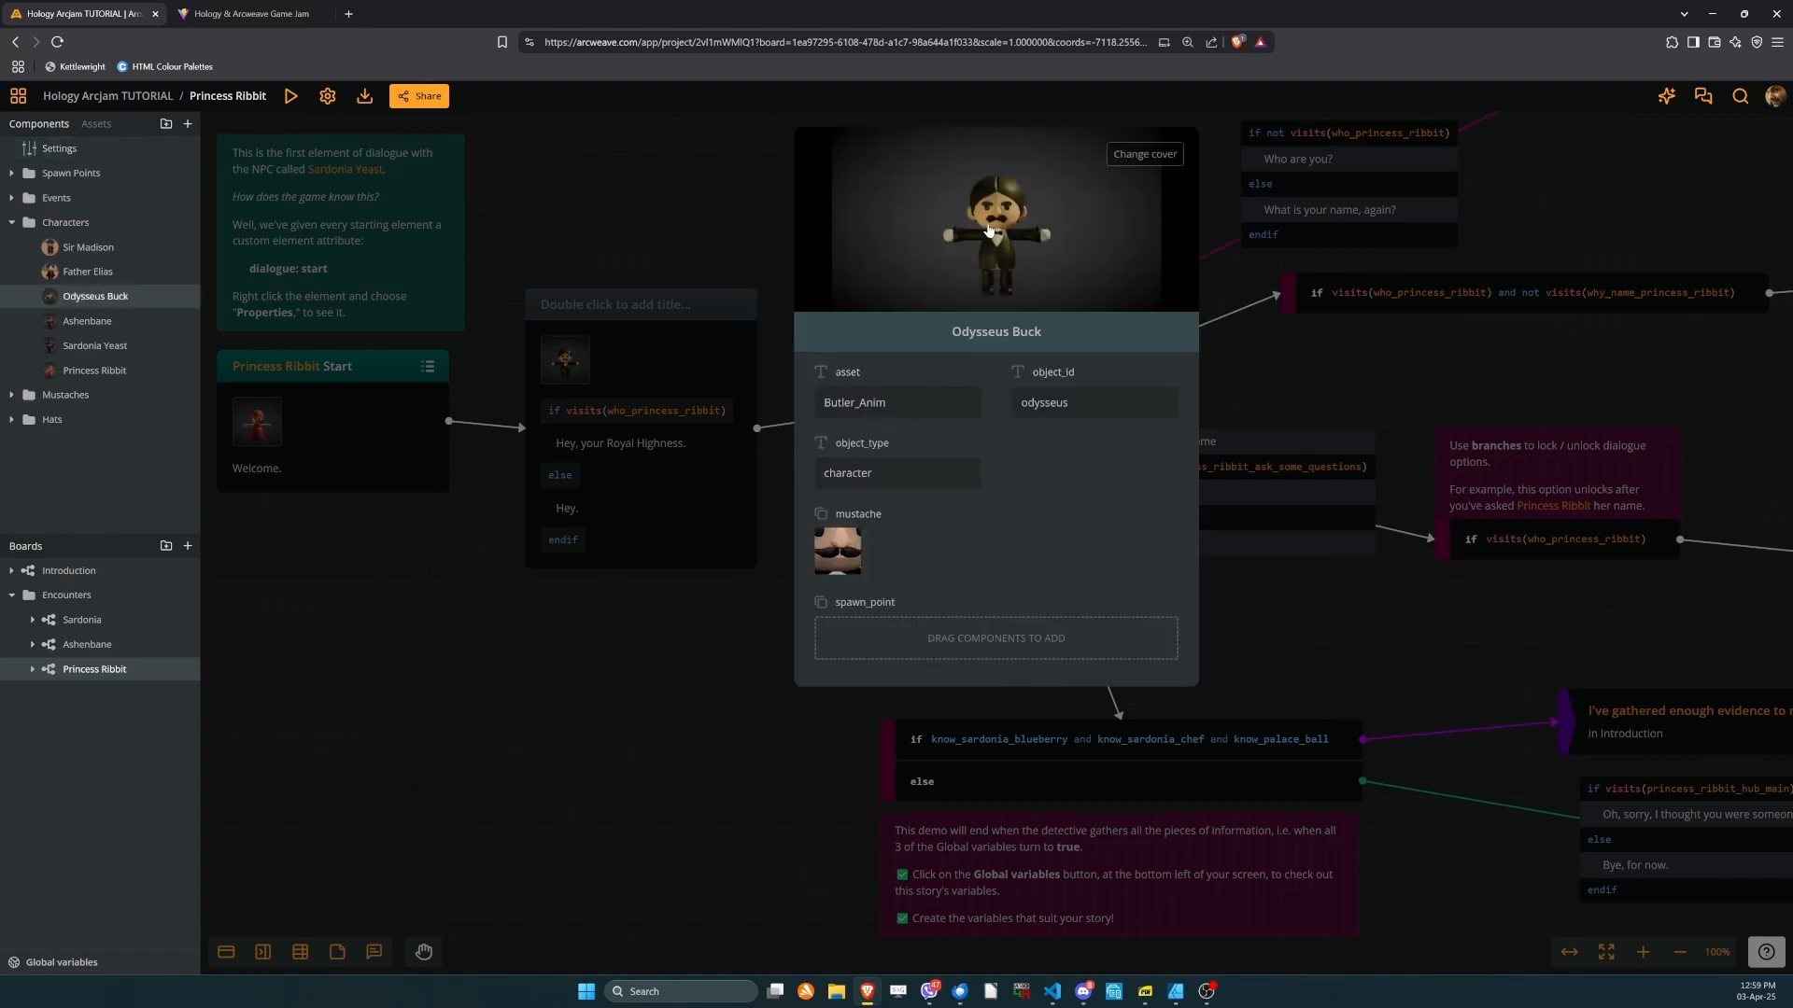
Examine the components of Ashenbane, Sardonia Yeast and Princess Ribbit, and inspect the Crystal front spawn point used by Ashenbane.
{"action": "left_click", "coordinate": [99, 322]}
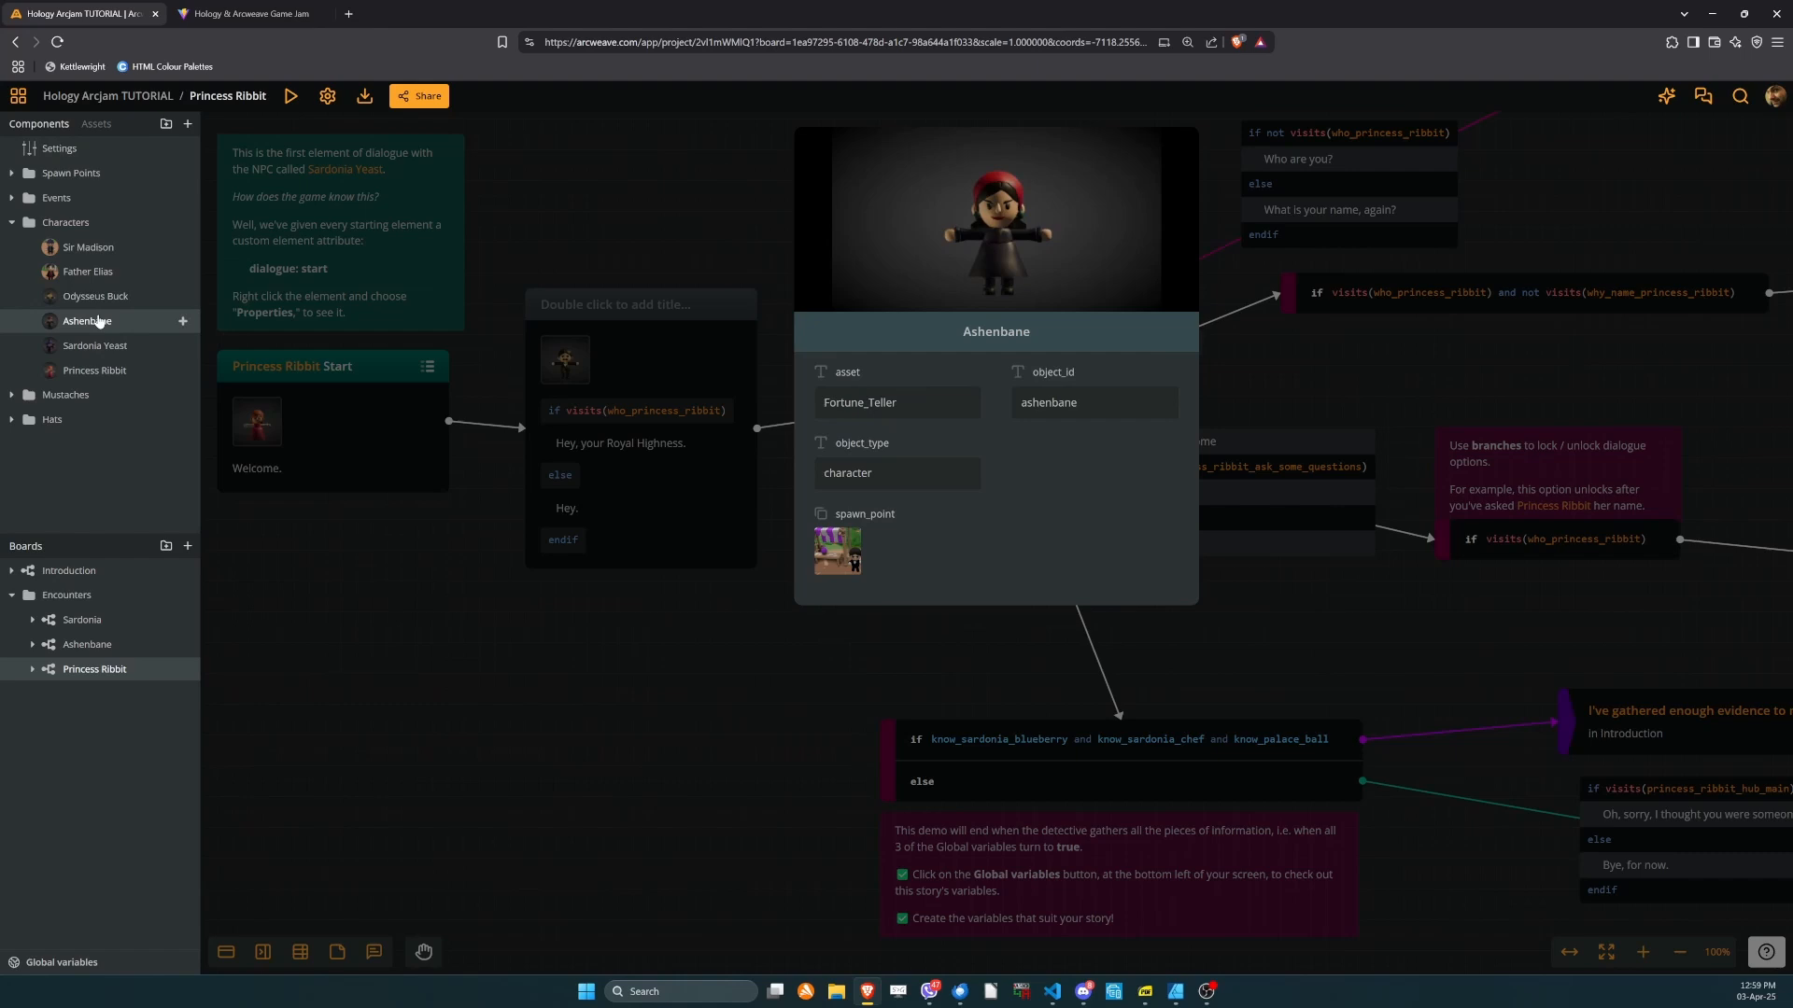
{"action": "left_click", "coordinate": [98, 345]}
{"action": "left_click", "coordinate": [109, 372]}
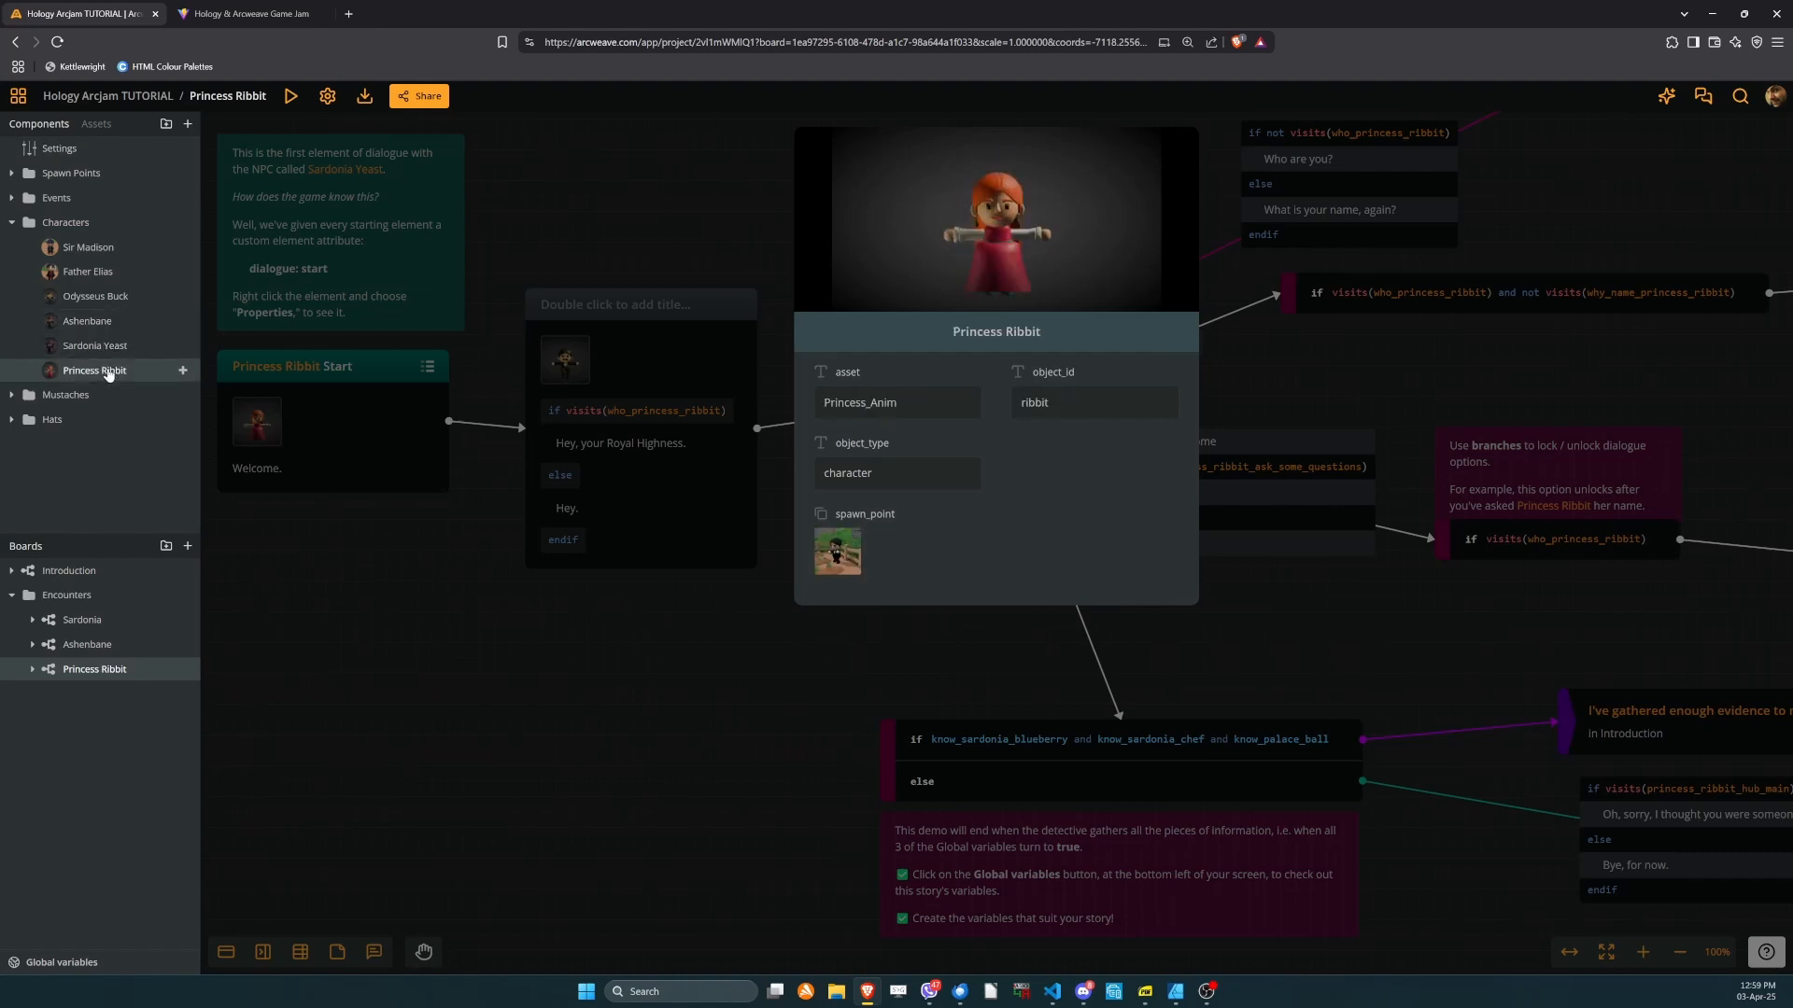
{"action": "left_click", "coordinate": [77, 323]}
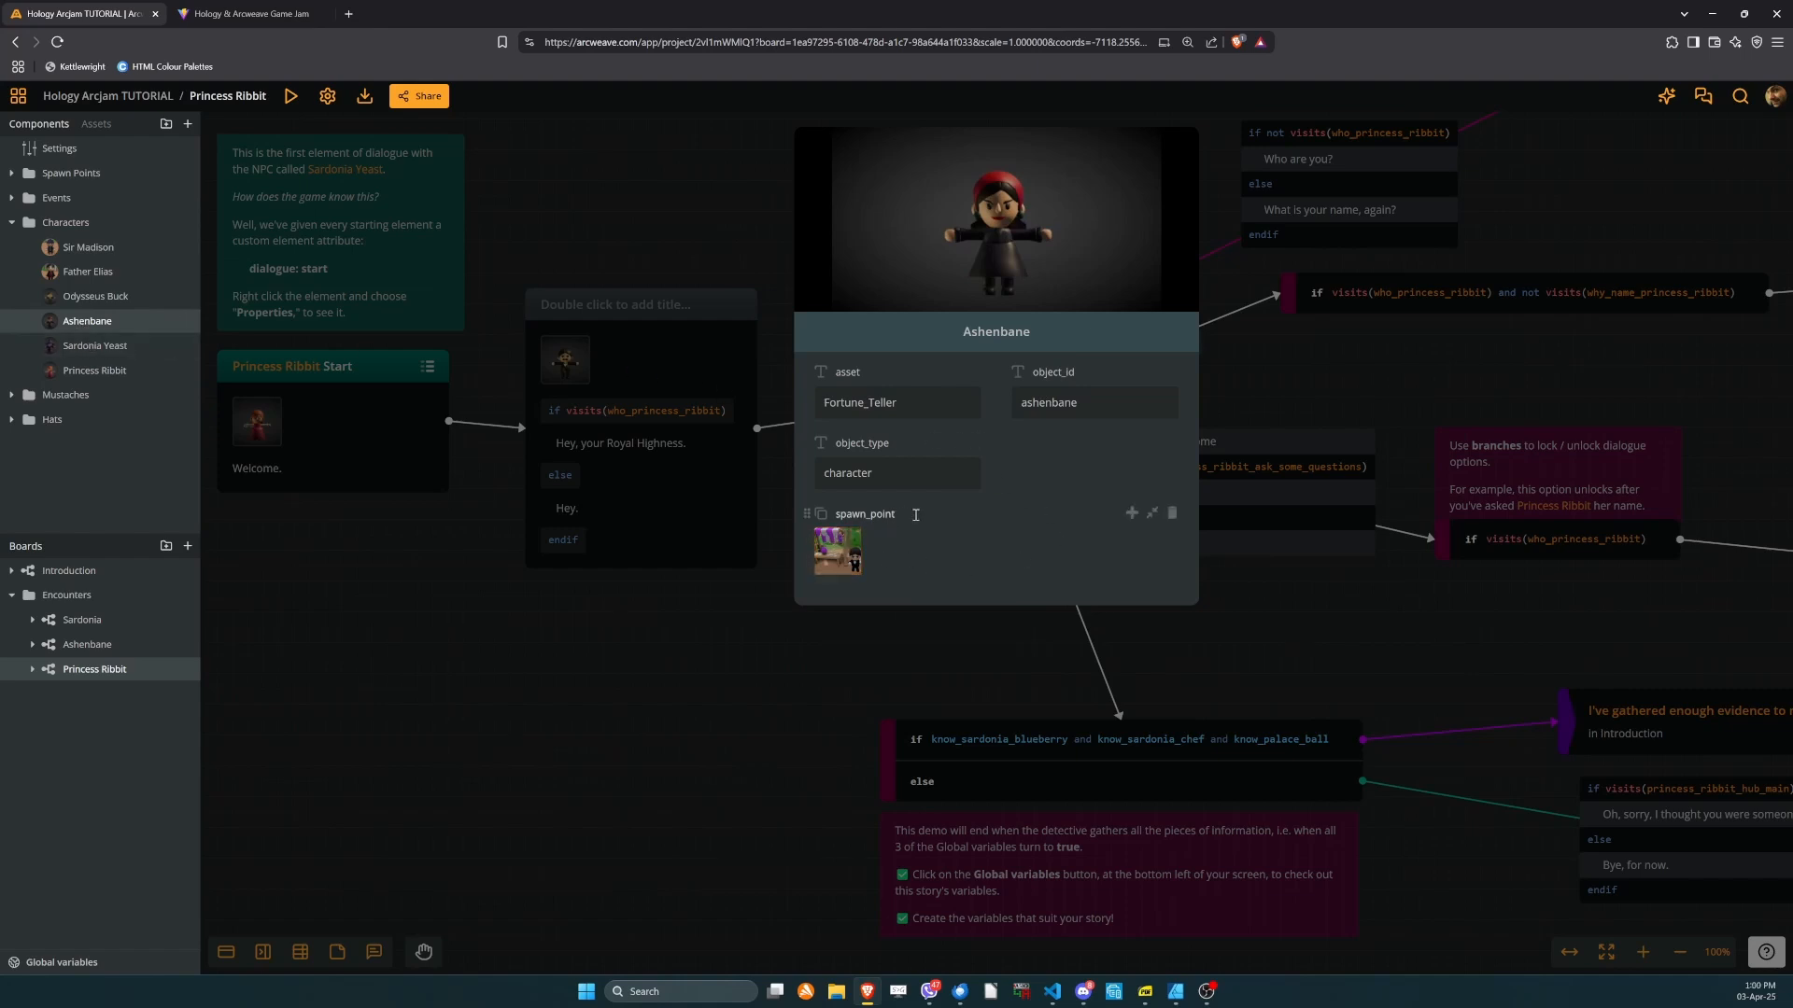
{"action": "scroll", "coordinate": [872, 523], "scroll_direction": "up", "scroll_amount": 4}
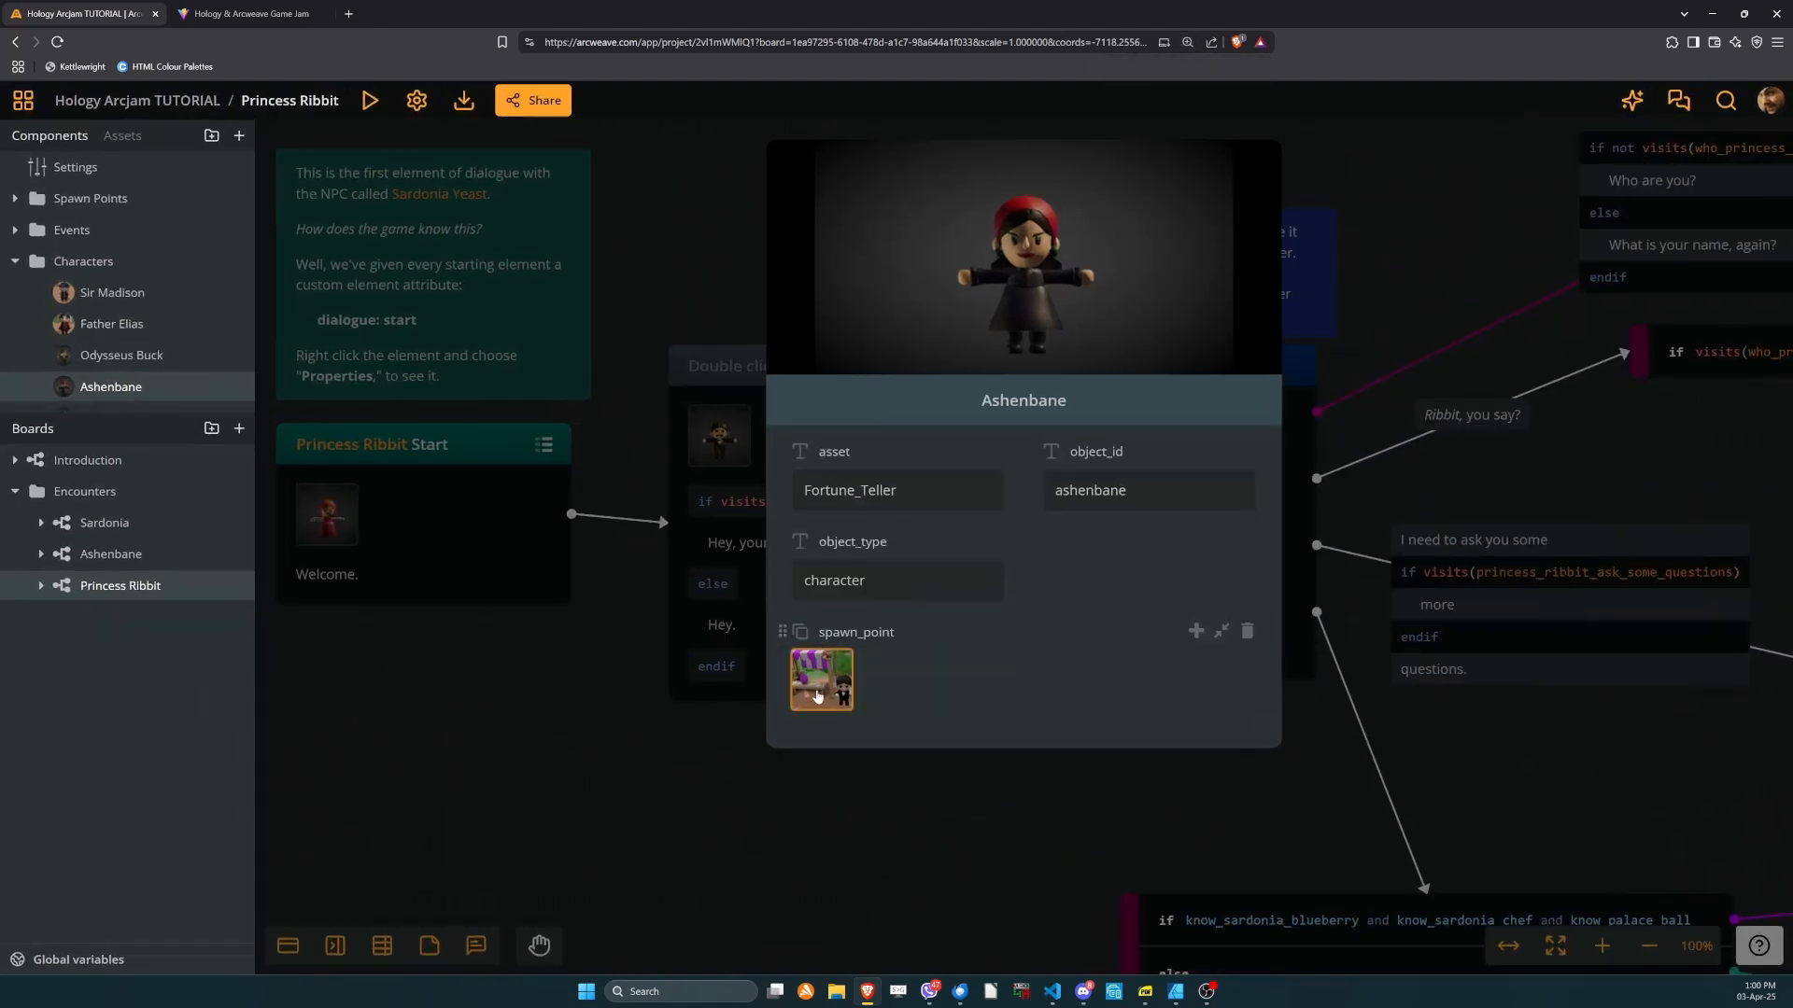
{"action": "mouse_move", "coordinate": [818, 696]}
{"action": "left_click_drag", "start_coordinate": [126, 411], "coordinate": [126, 707]}
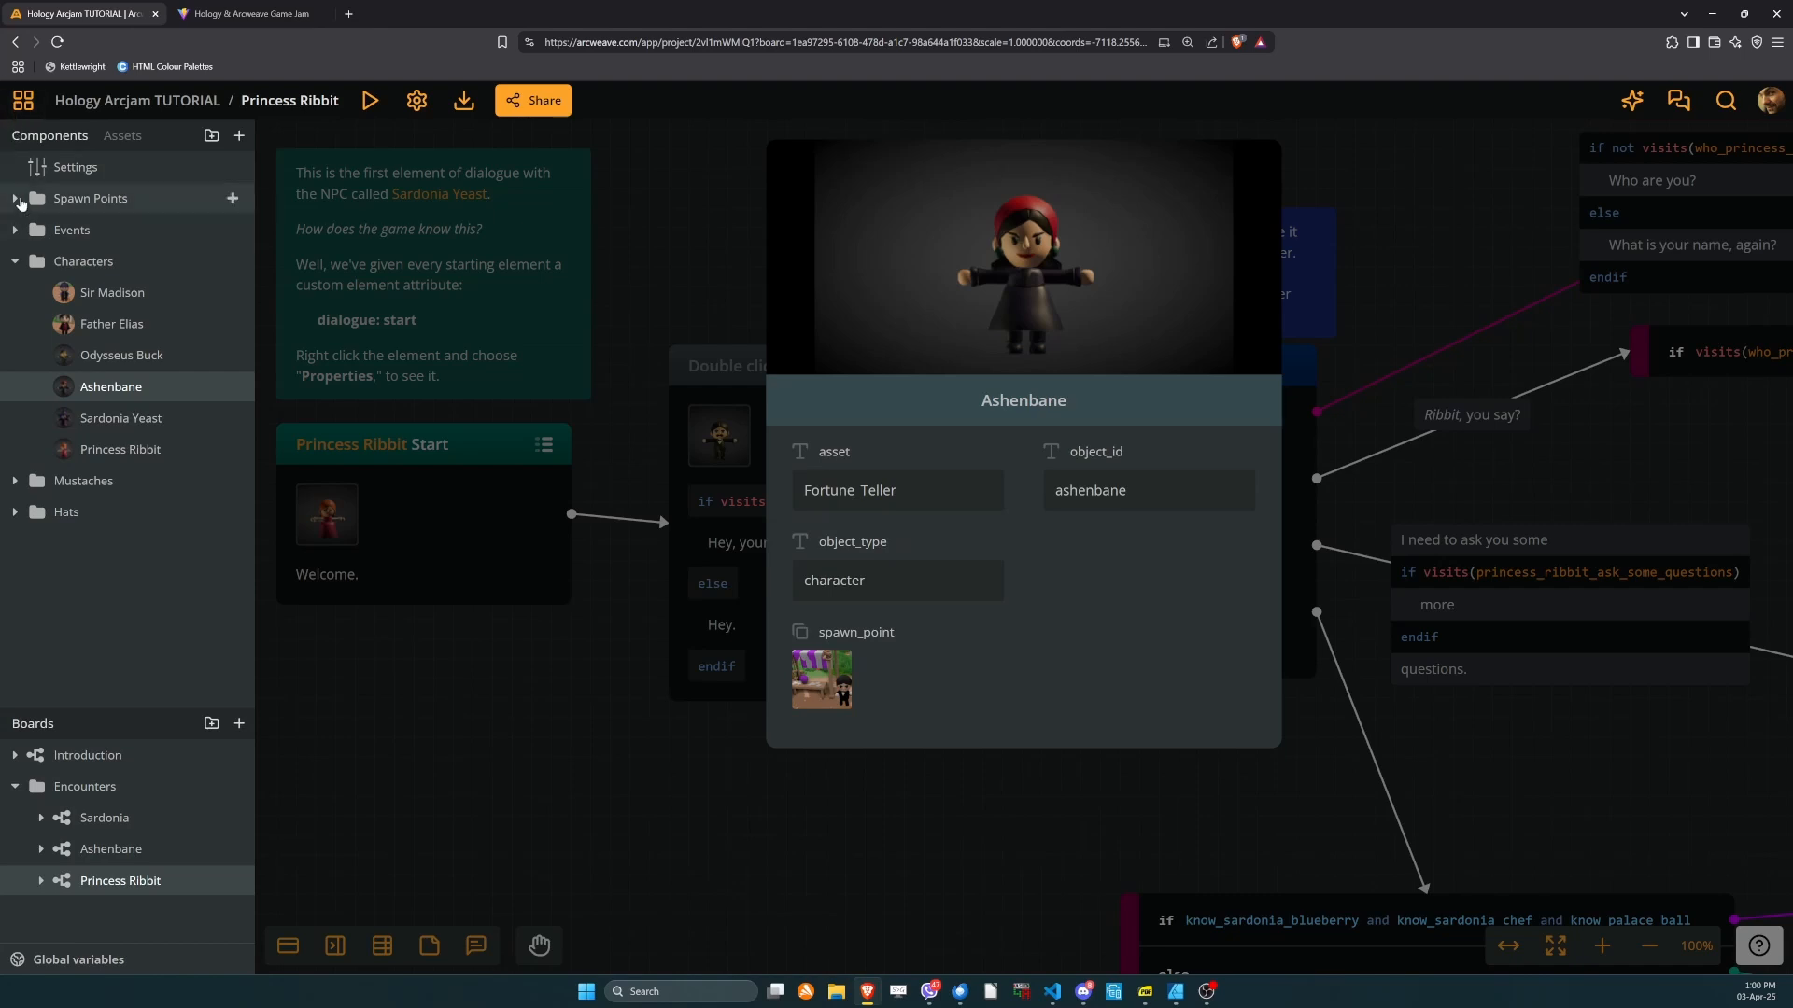
{"action": "left_click", "coordinate": [14, 199]}
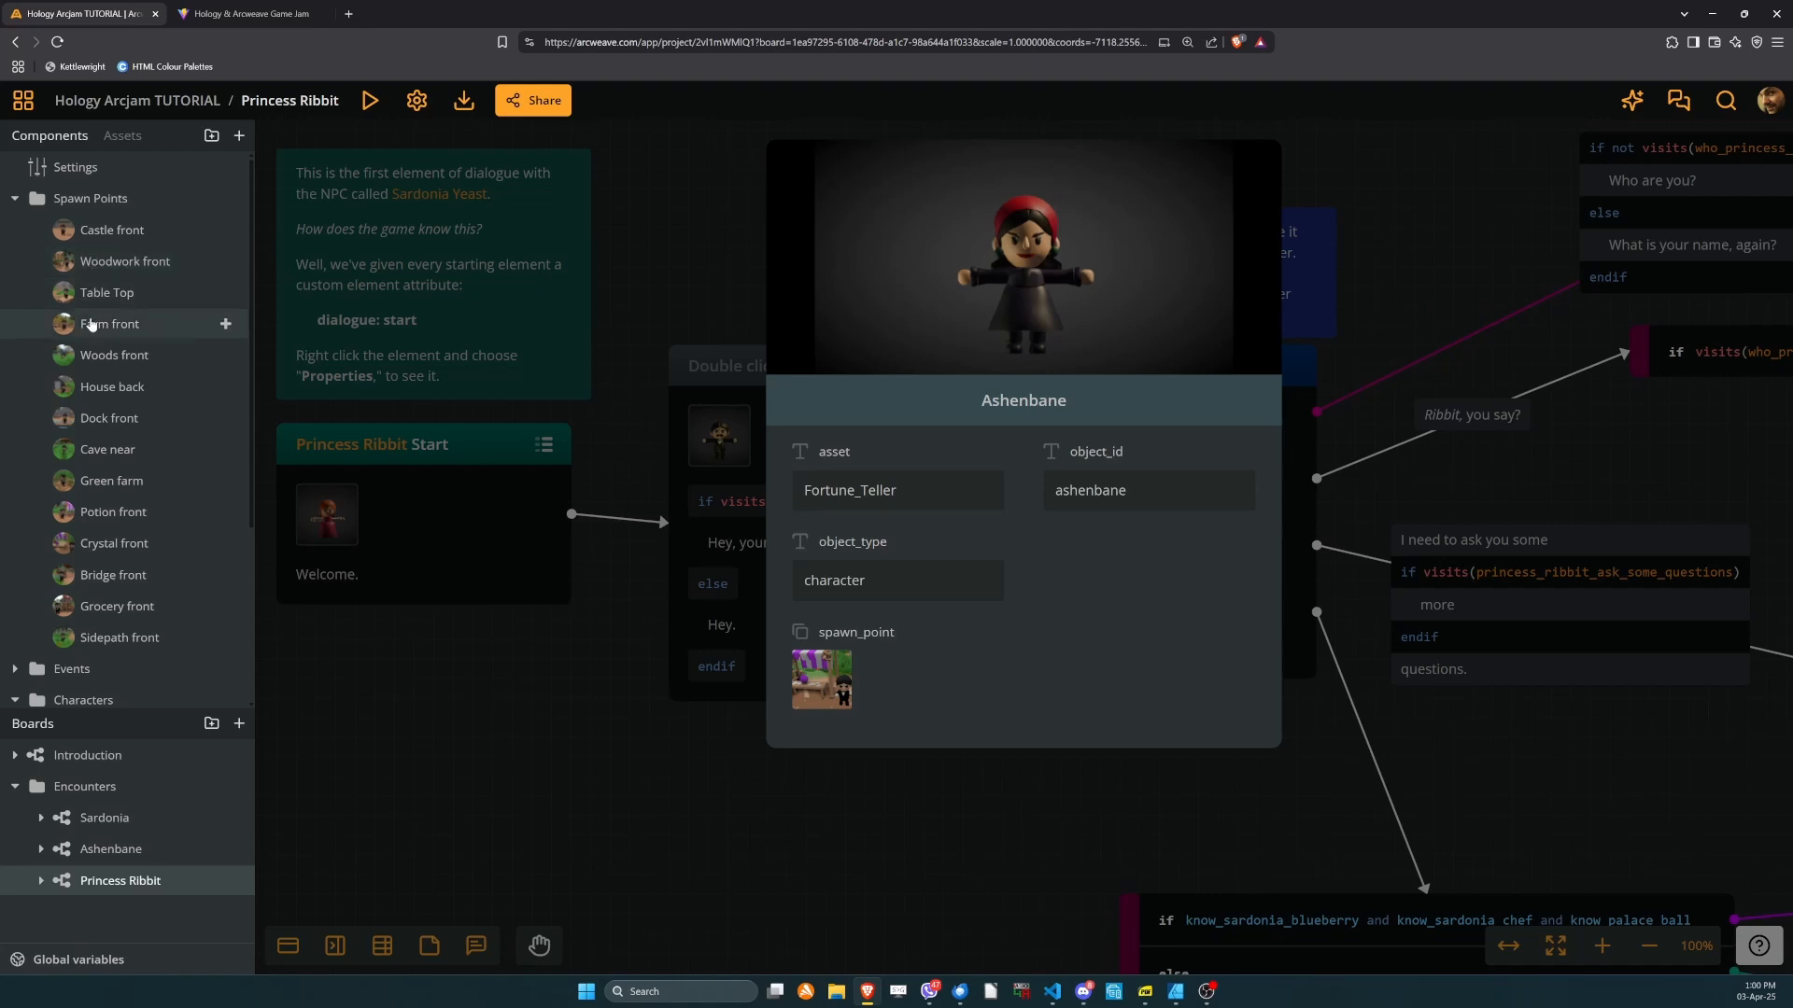
{"action": "mouse_move", "coordinate": [70, 545]}
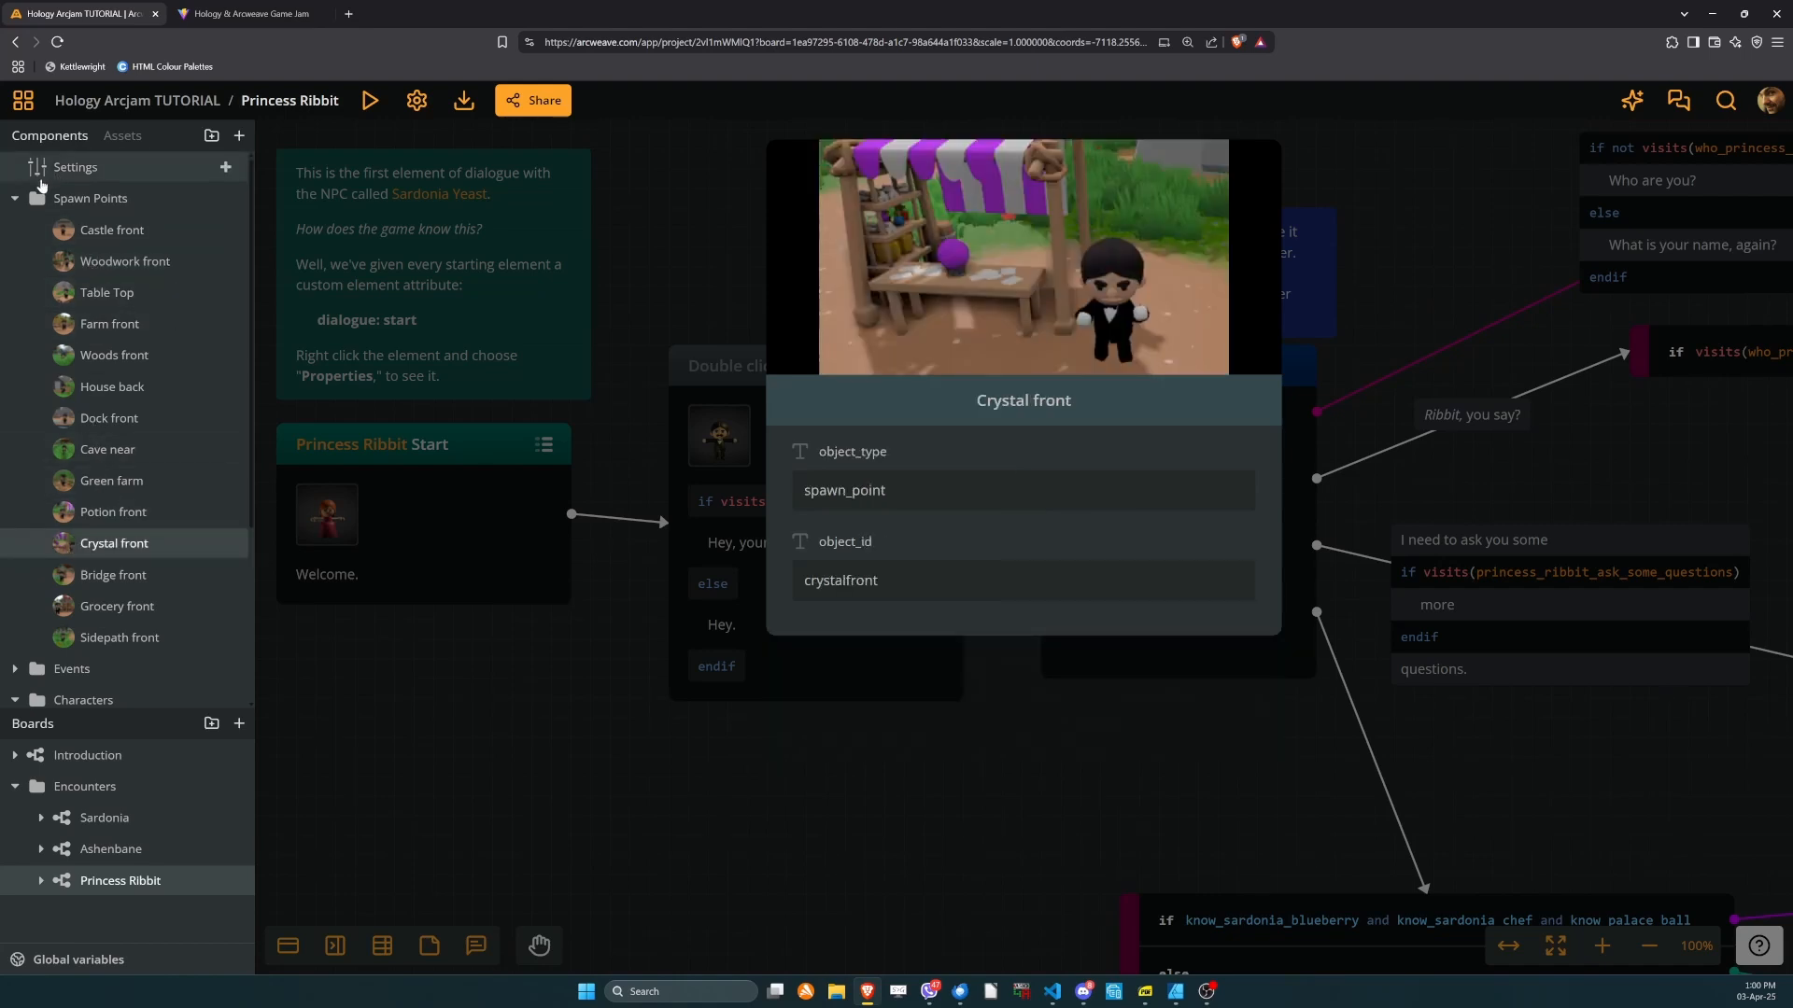
Examine which spawn points are assigned to the characters Sardonia Yeast and Princess Ribbit.
{"action": "left_click", "coordinate": [15, 198]}
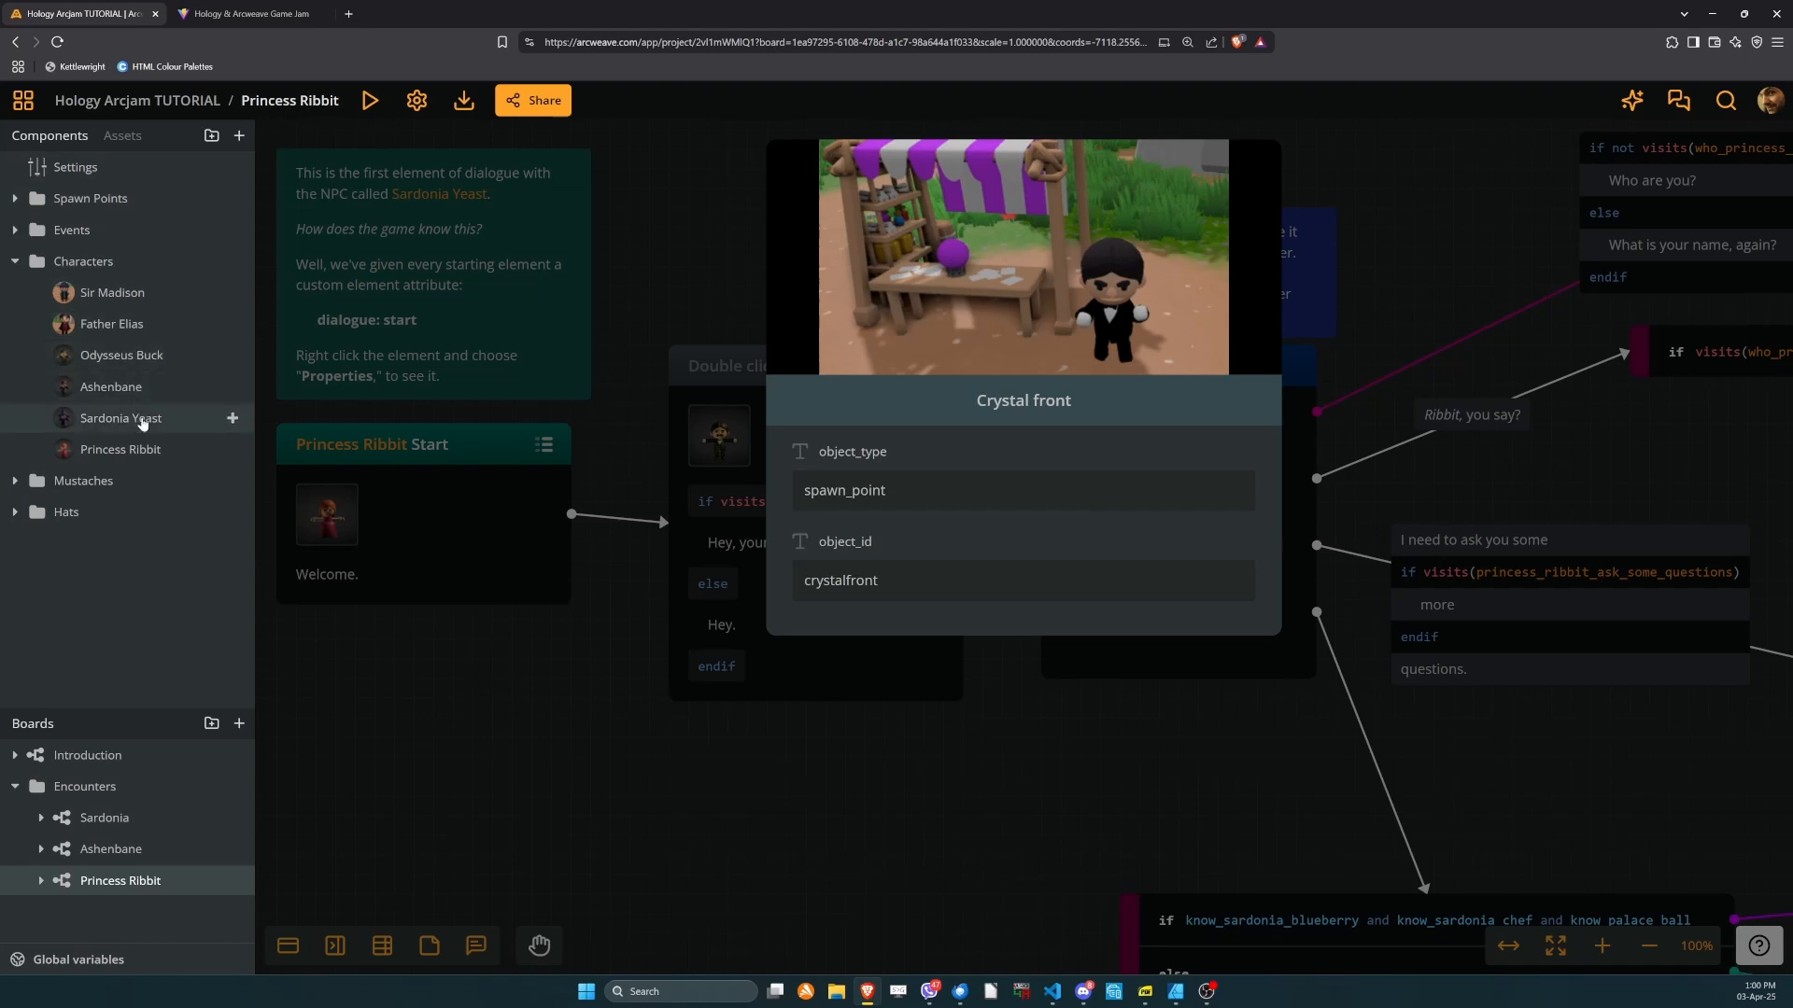
{"action": "mouse_move", "coordinate": [140, 417]}
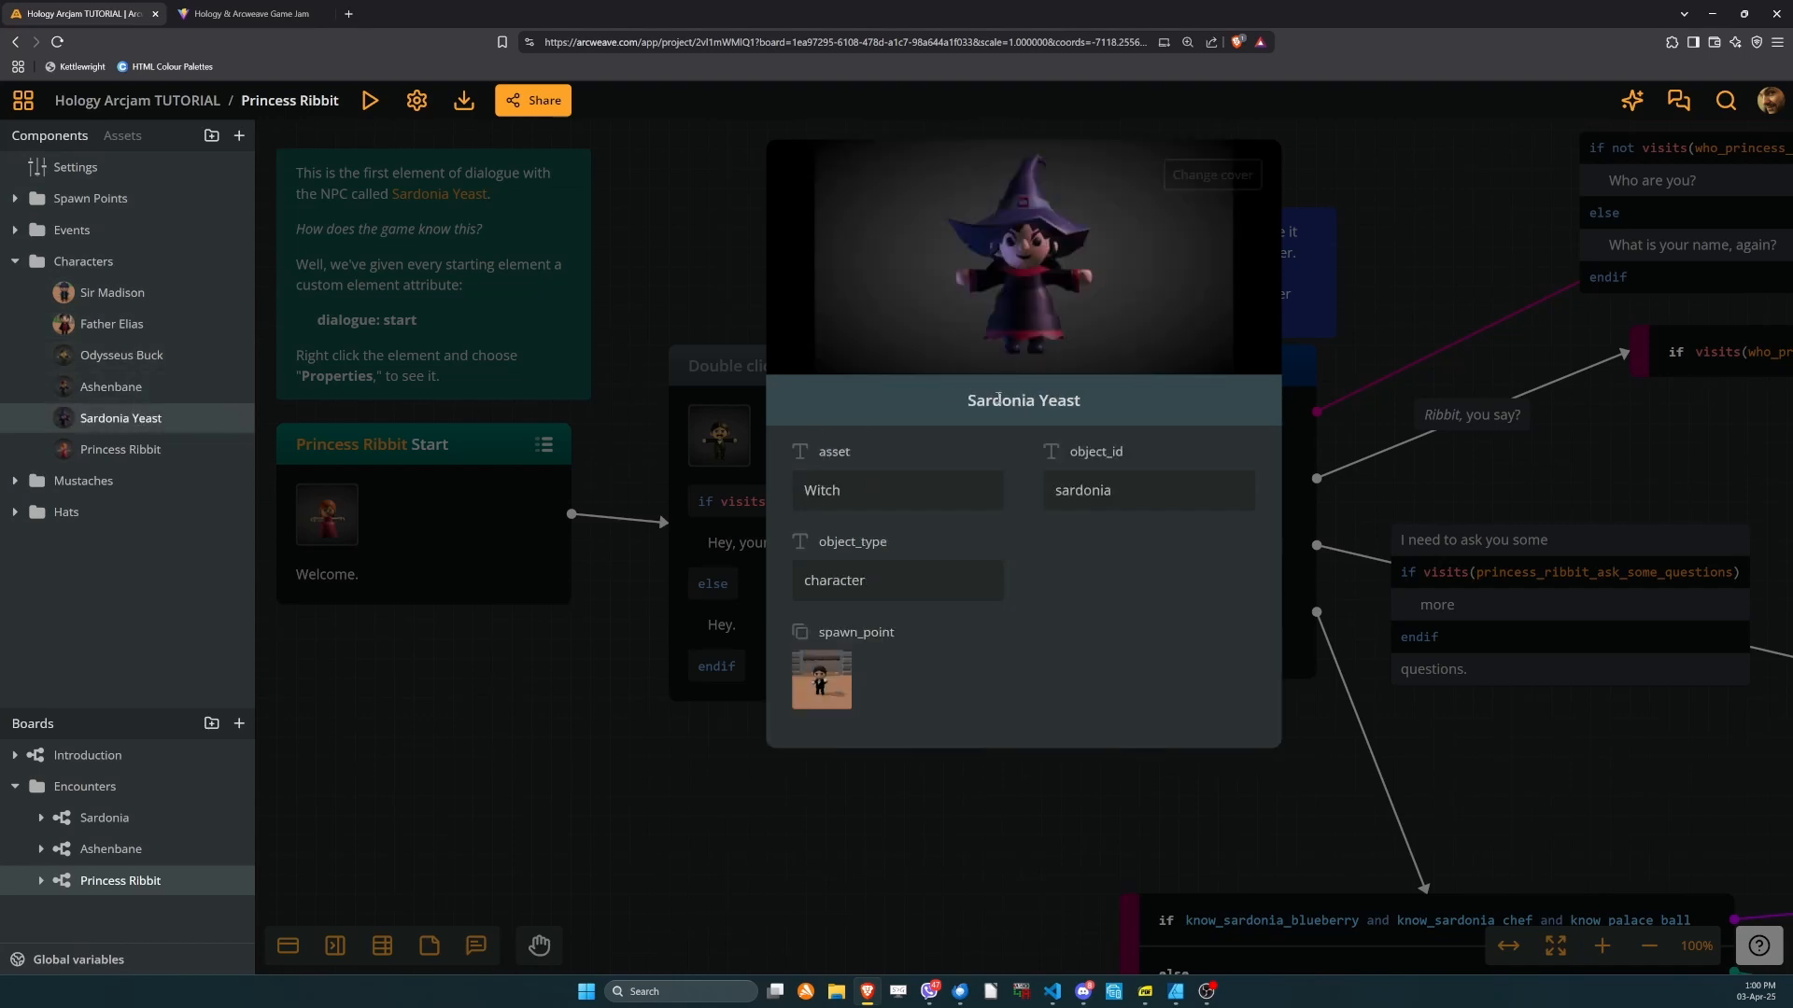
{"action": "left_click", "coordinate": [836, 669]}
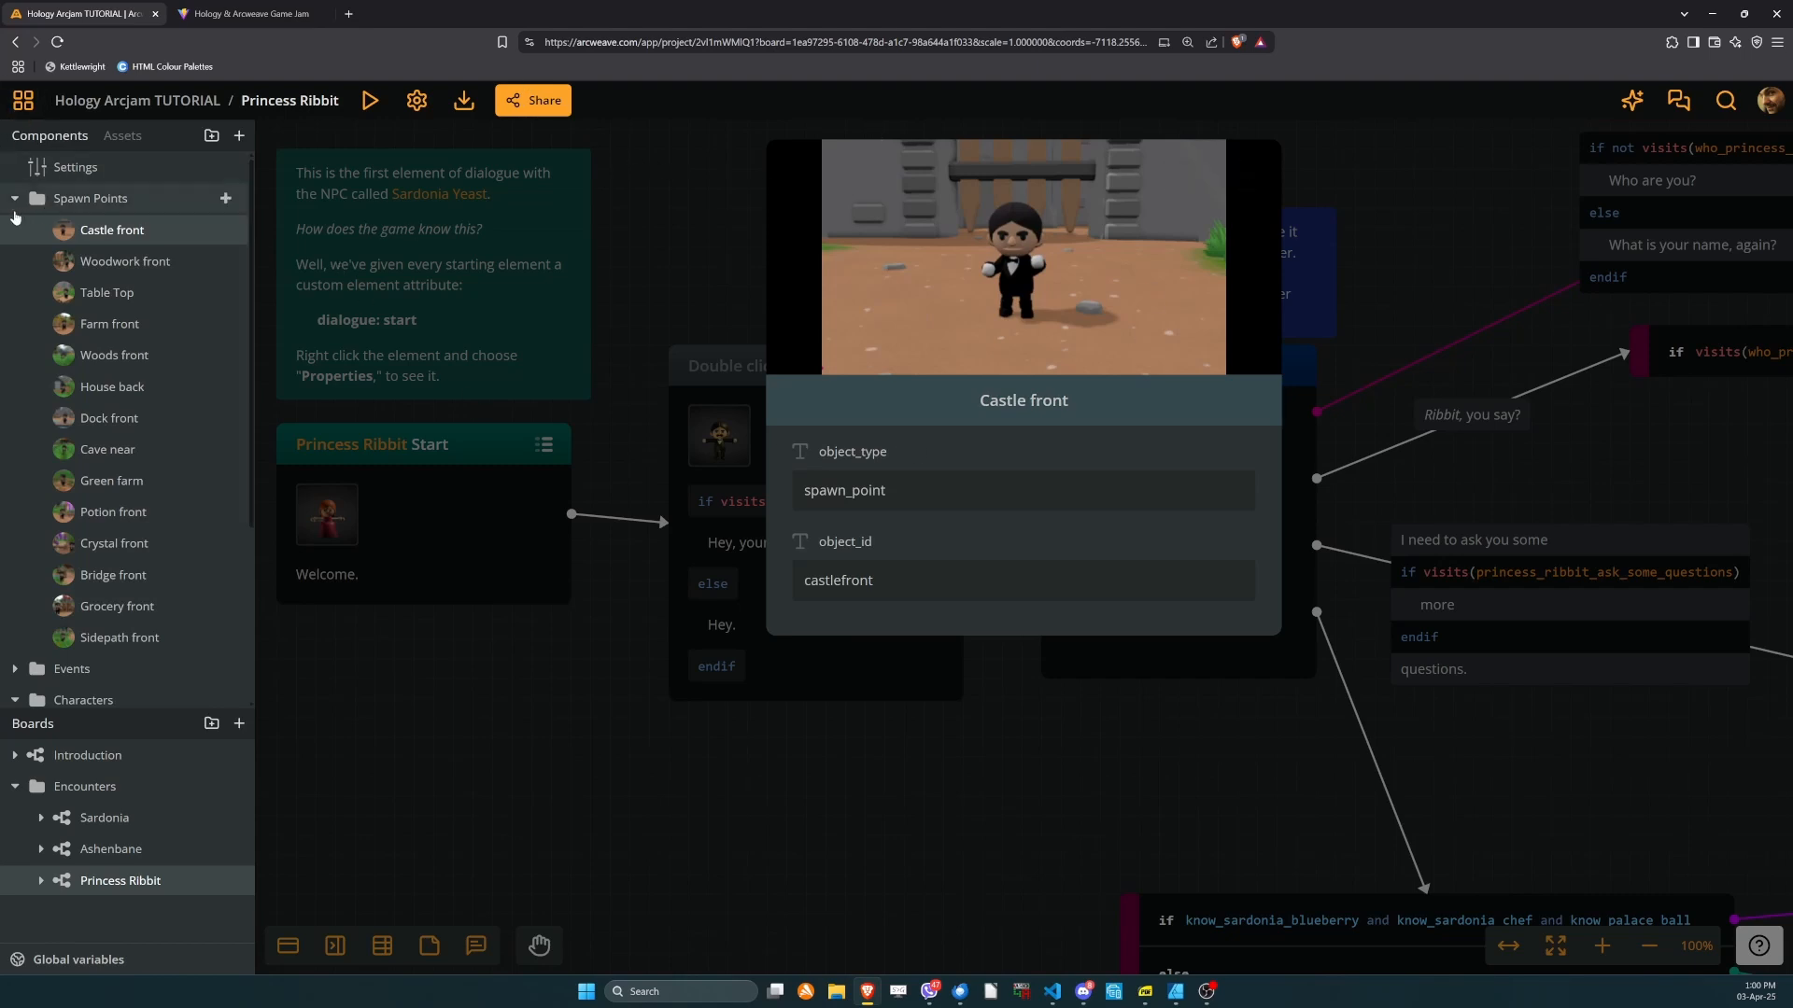
{"action": "left_click", "coordinate": [48, 198]}
{"action": "left_click", "coordinate": [100, 456]}
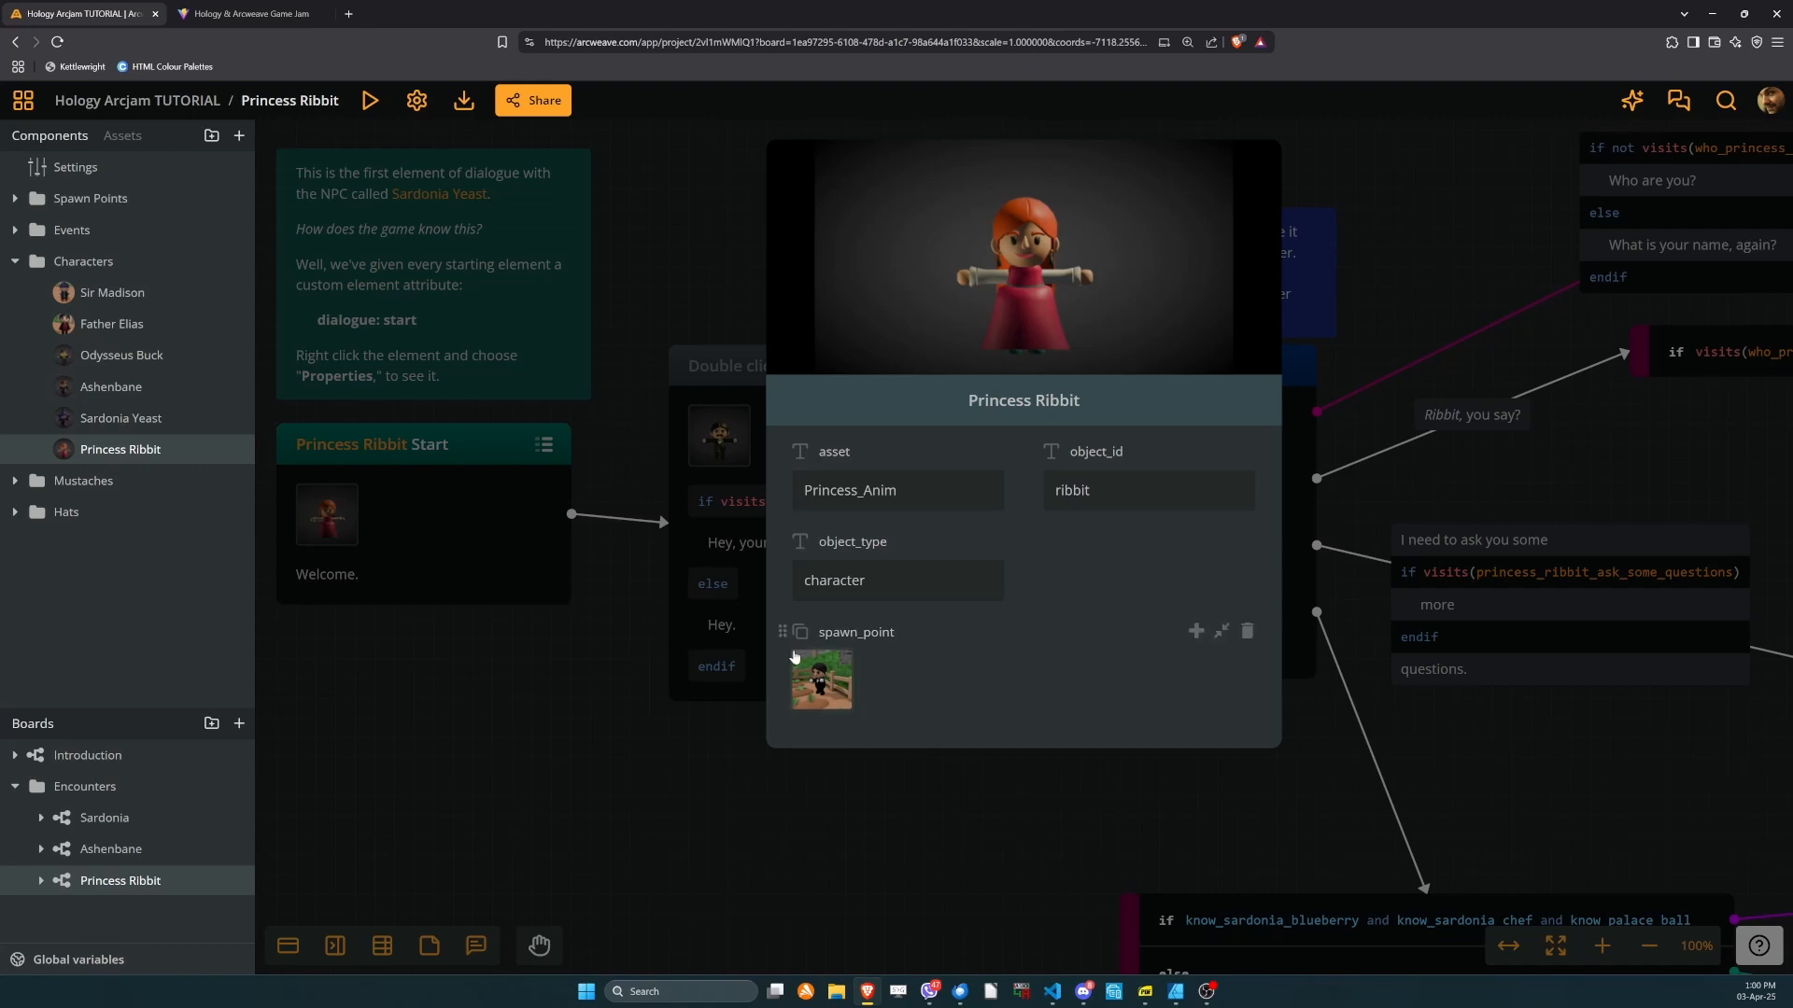
{"action": "mouse_move", "coordinate": [812, 666]}
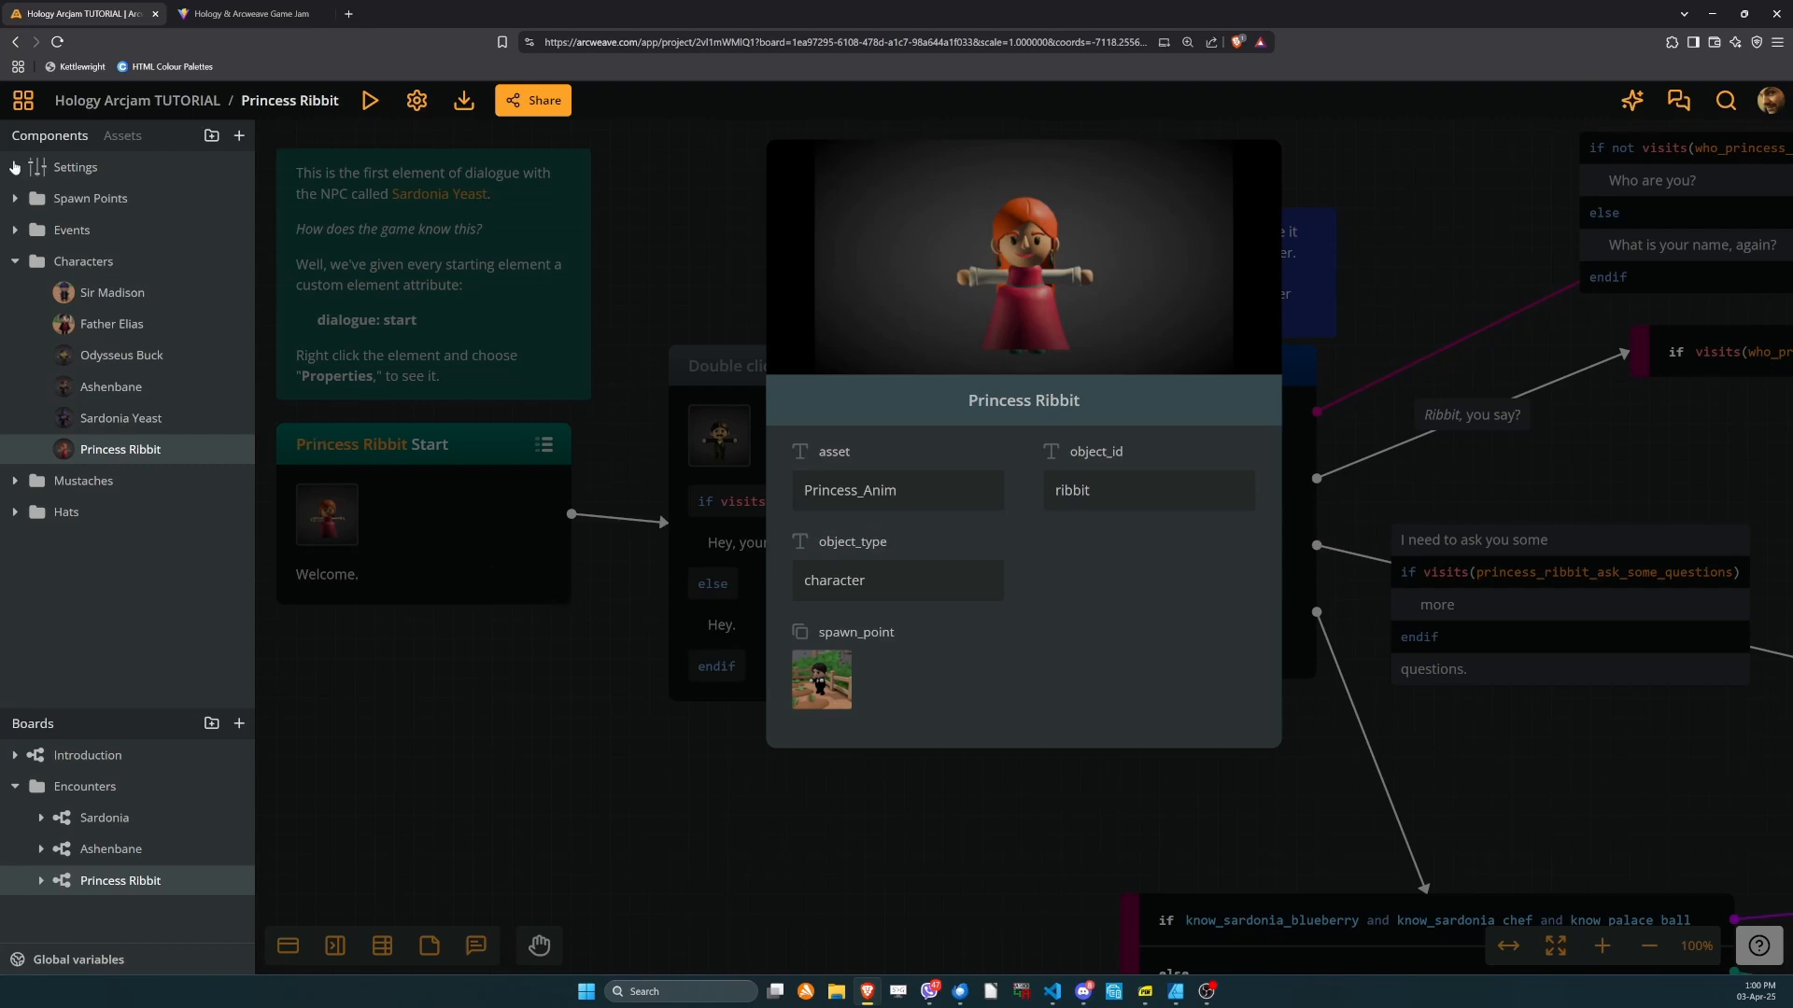
Assign the Grocery front spawn point to the spawn_point attribute of the character Sir Madison, and close the component.
{"action": "left_click", "coordinate": [73, 299]}
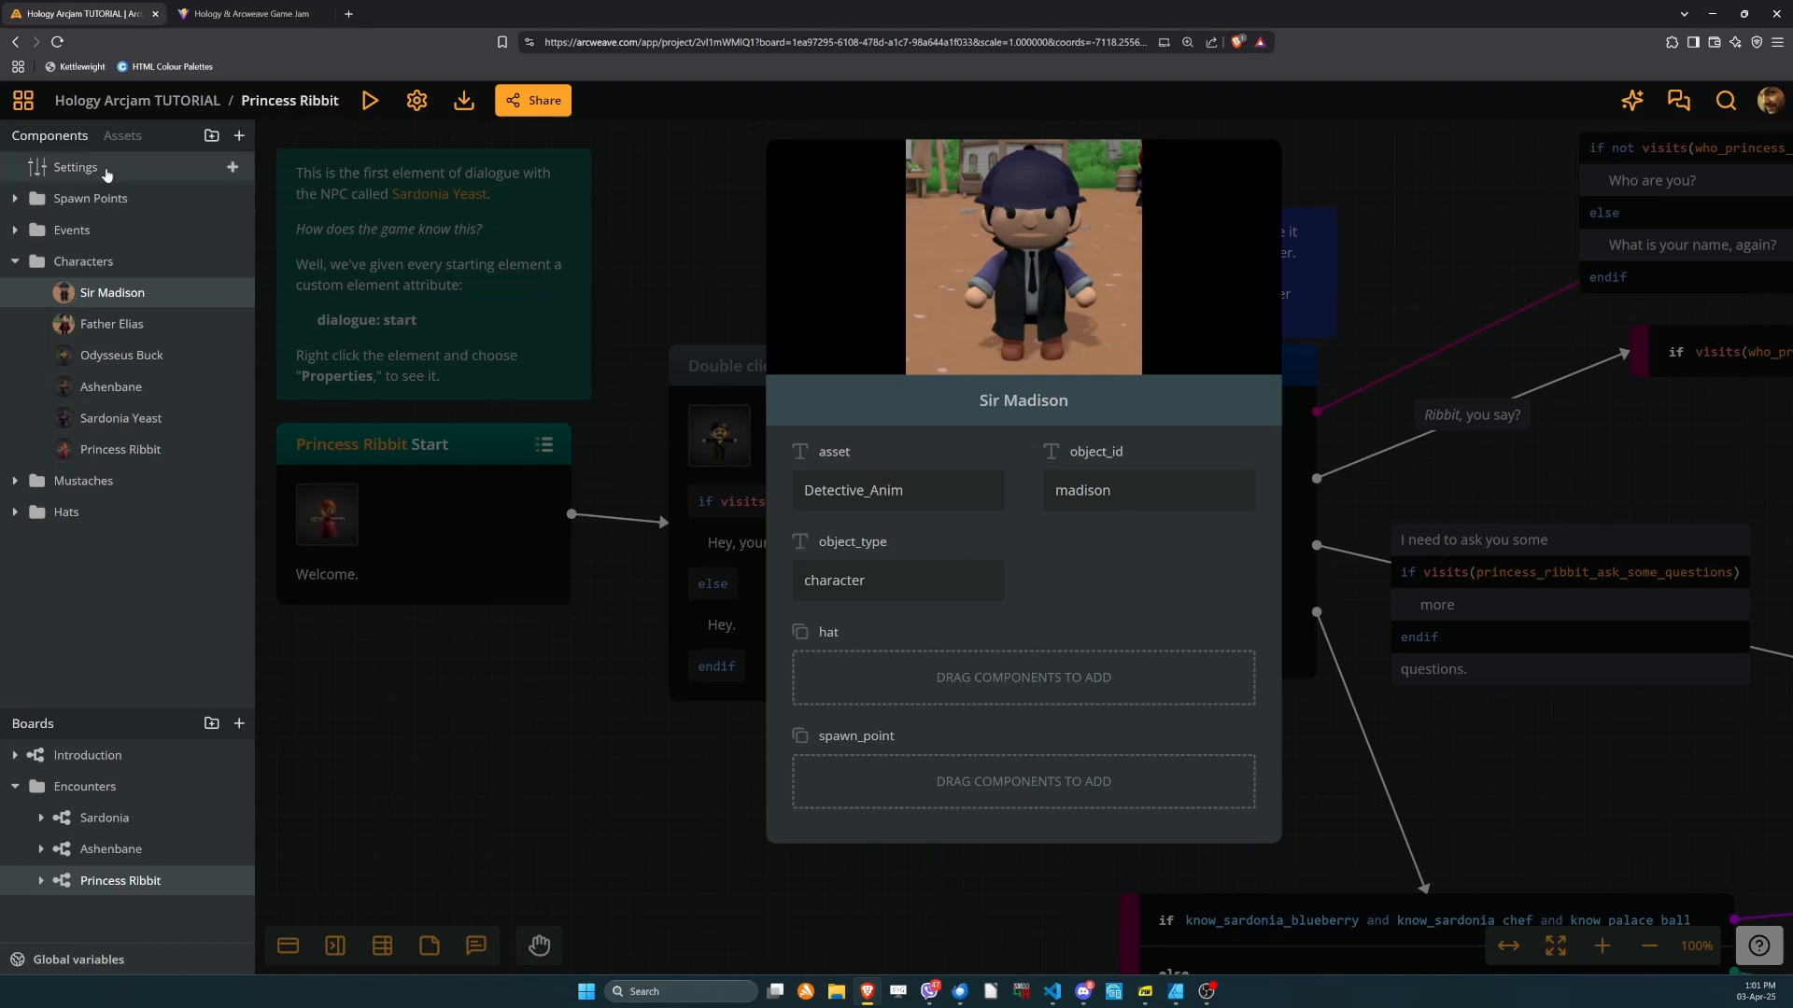
{"action": "left_click", "coordinate": [114, 201]}
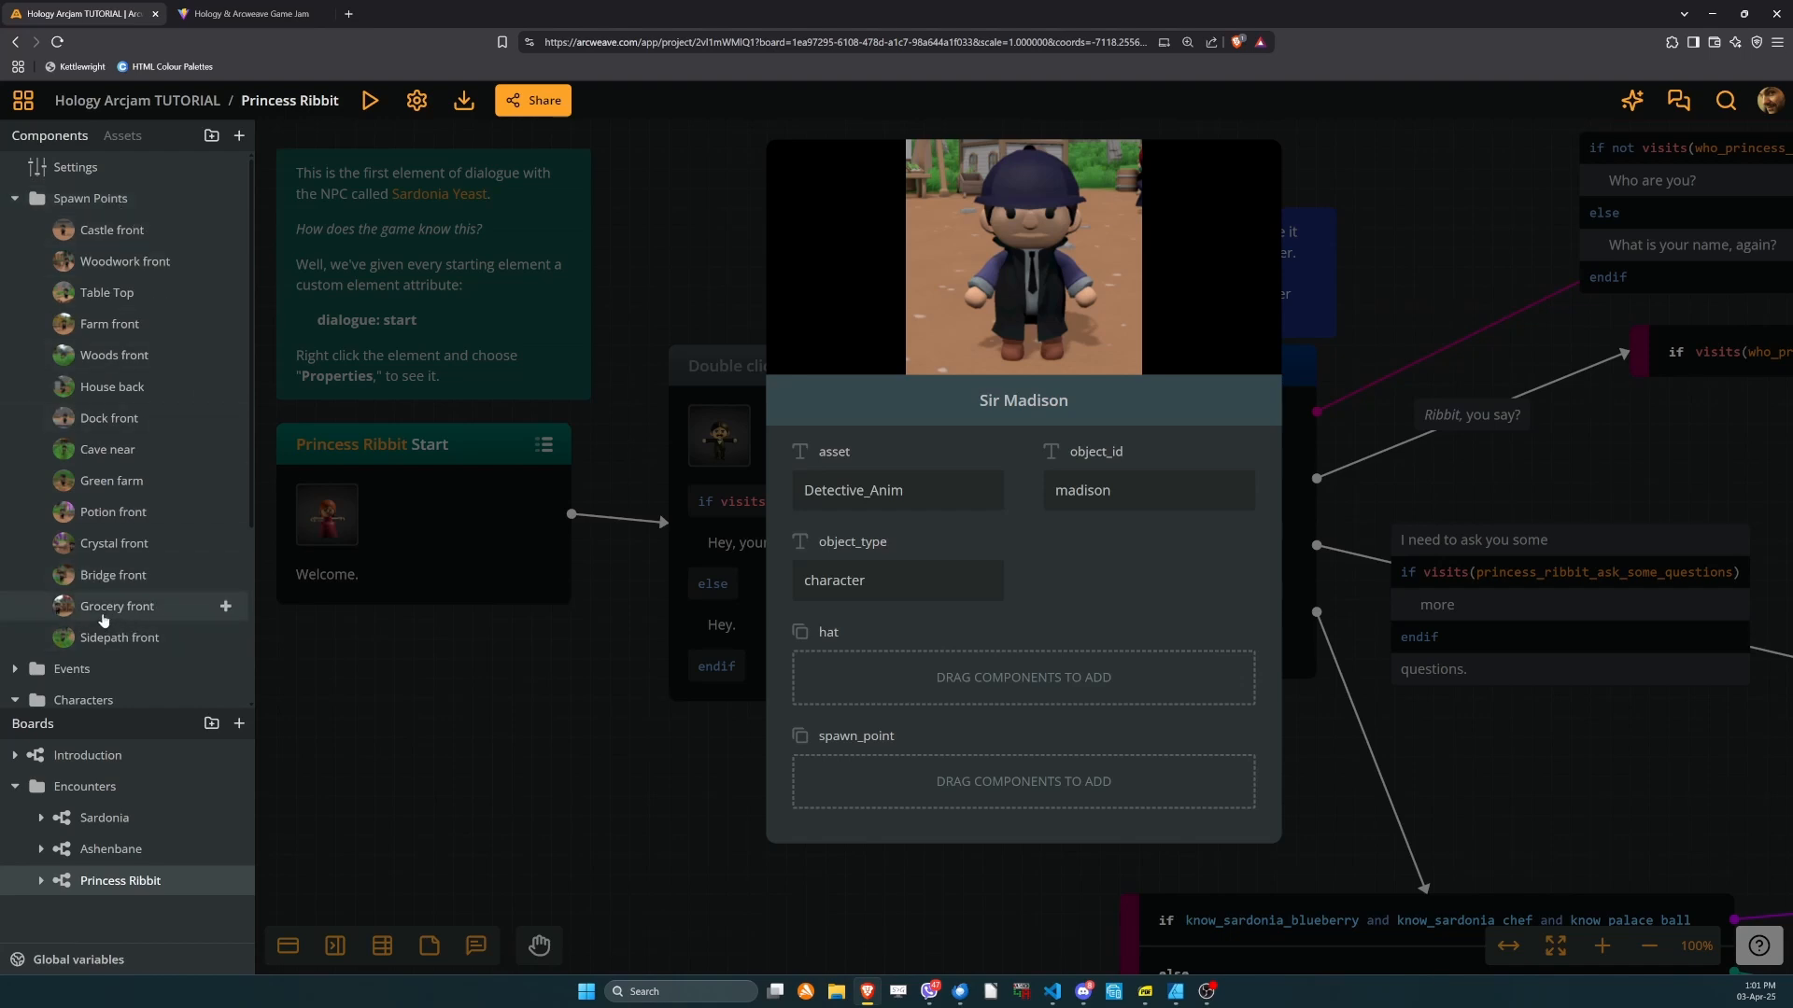
{"action": "left_click_drag", "start_coordinate": [98, 615], "coordinate": [920, 793]}
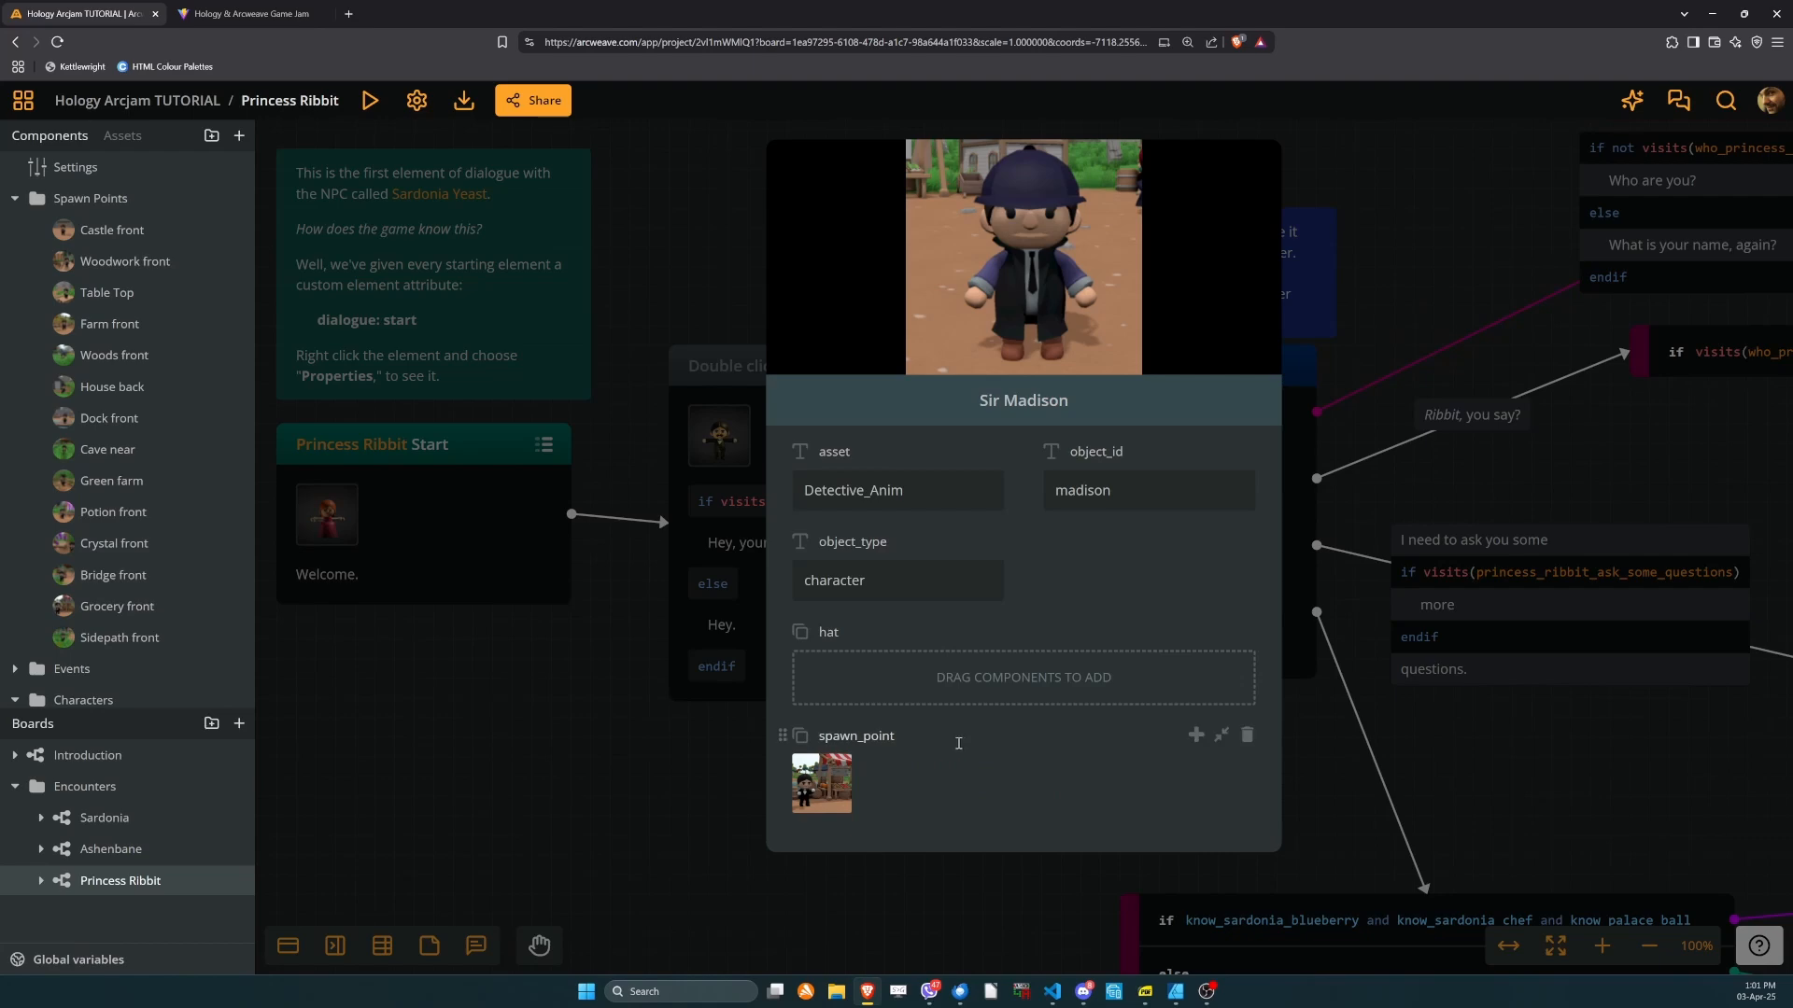
{"action": "left_click", "coordinate": [557, 786]}
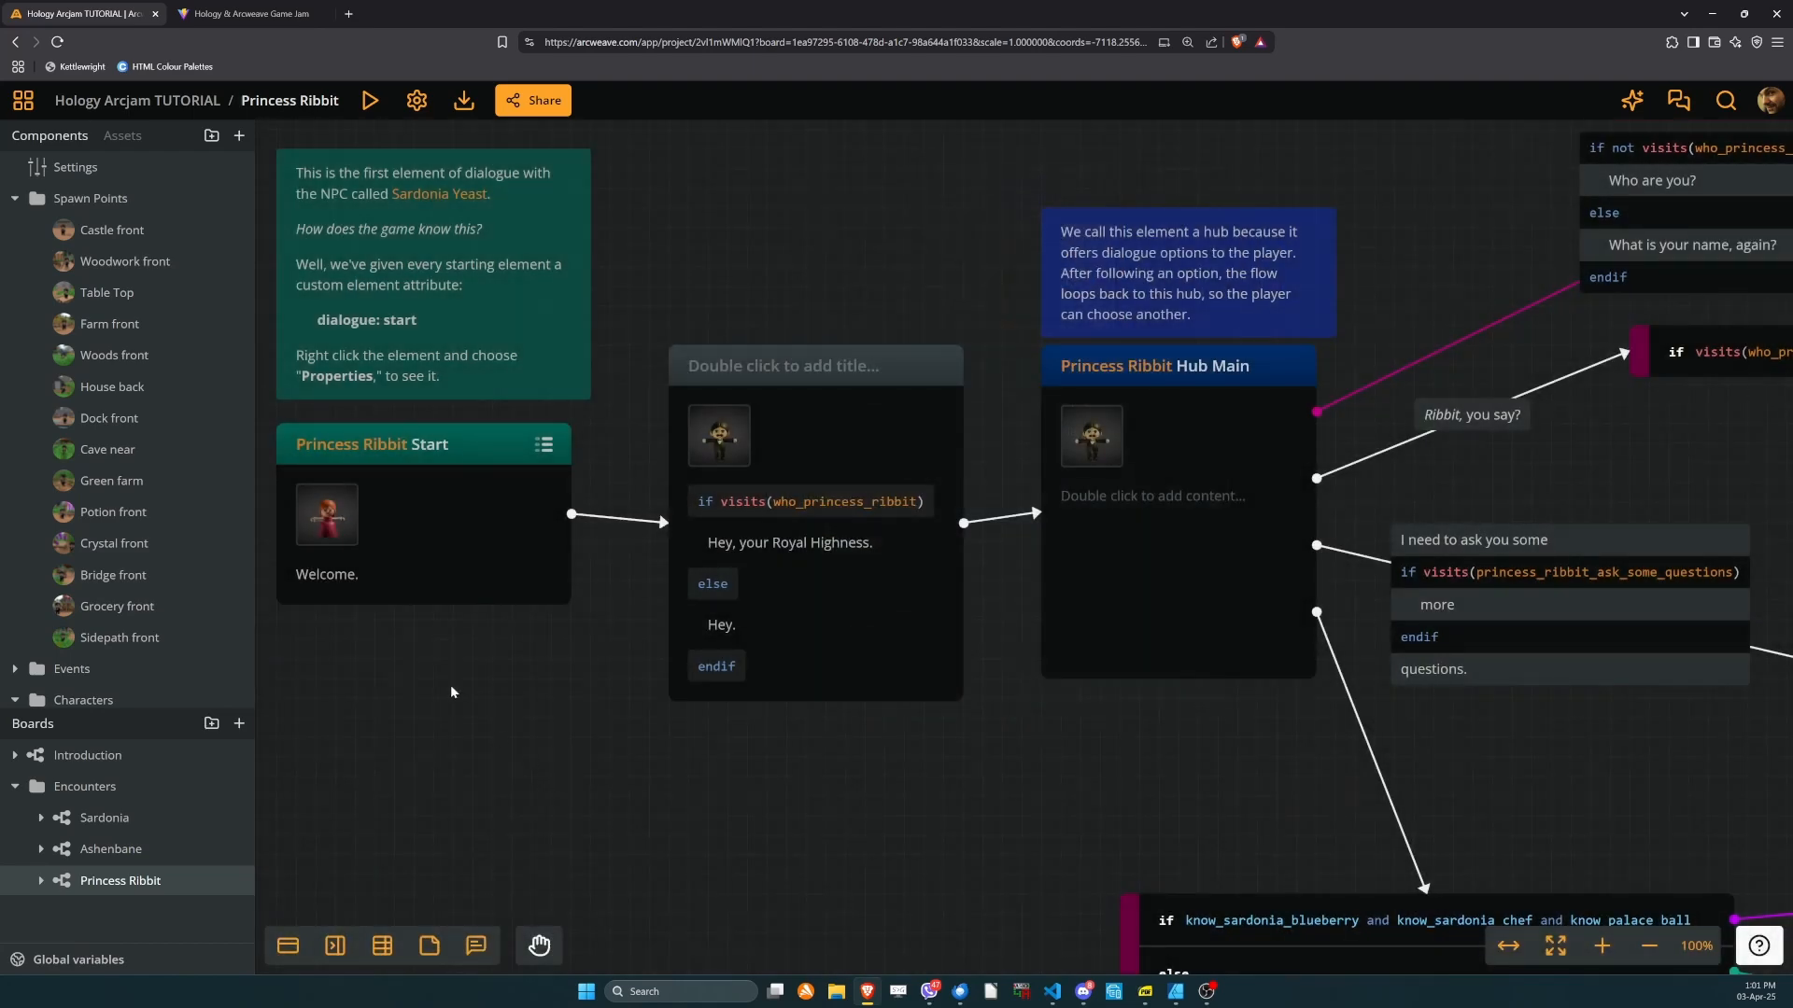
Switch to the Hology game page, start playing and look around the village for Sir Madison.
{"action": "left_click", "coordinate": [208, 13]}
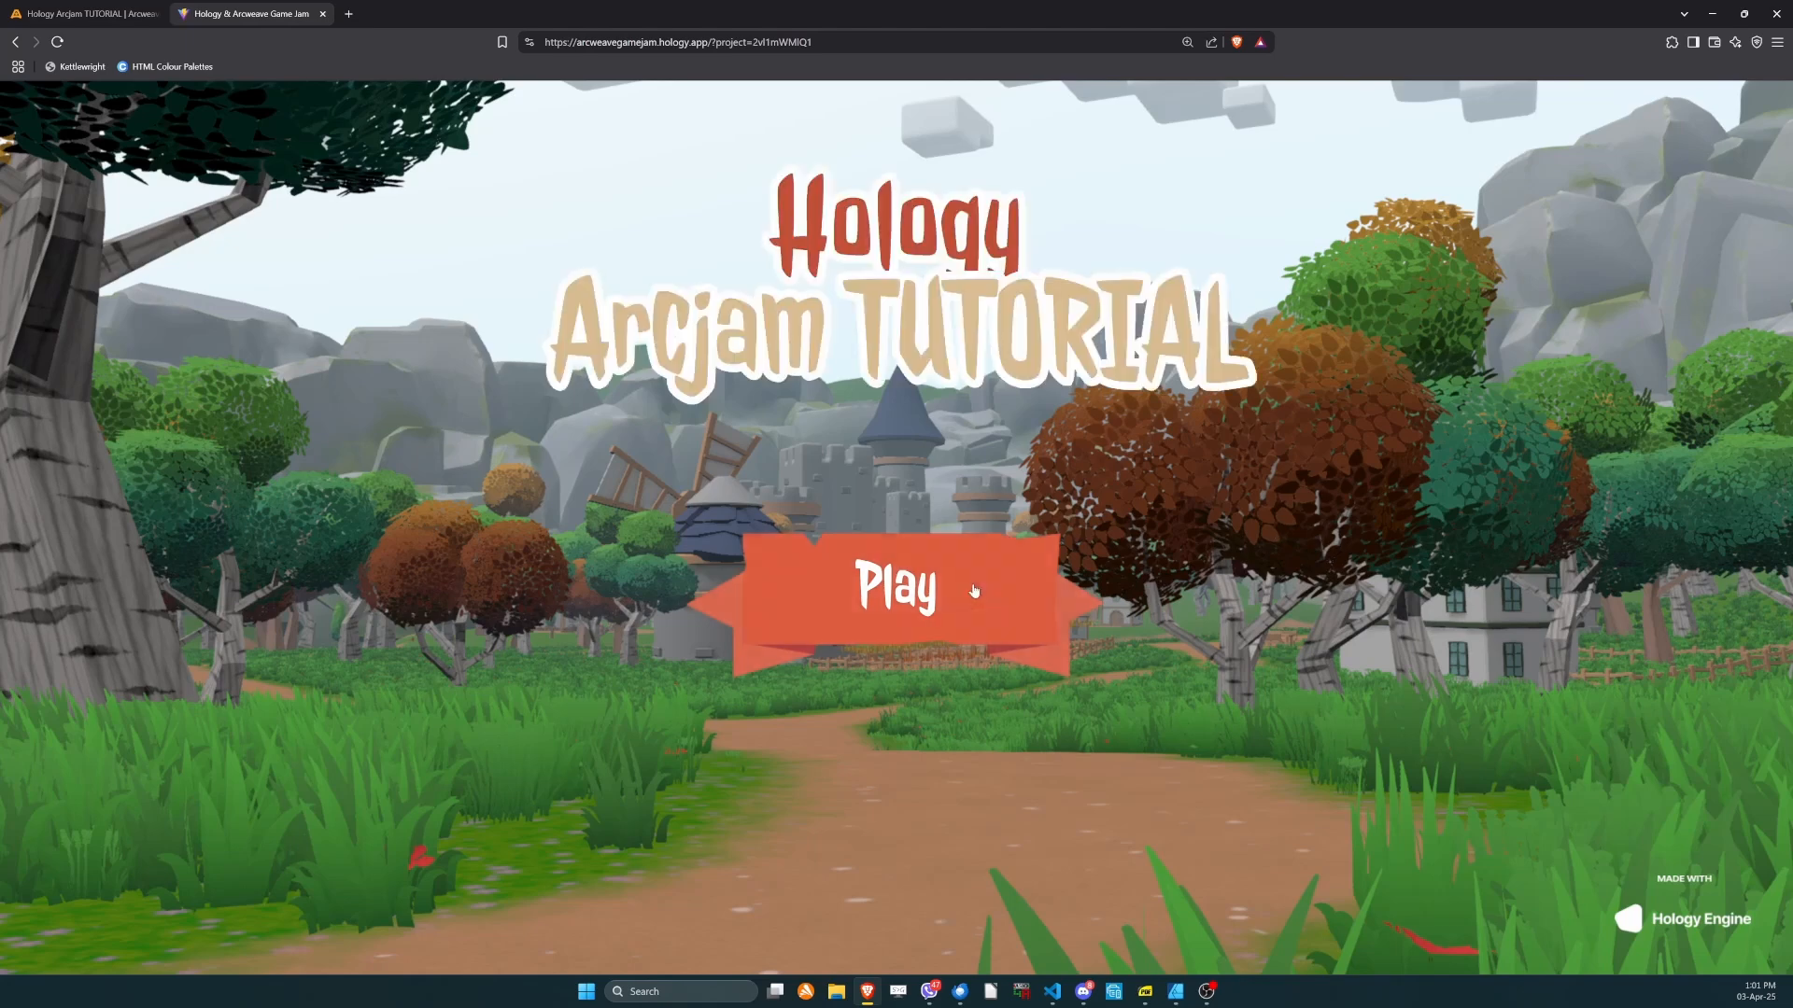
{"action": "left_click", "coordinate": [878, 594]}
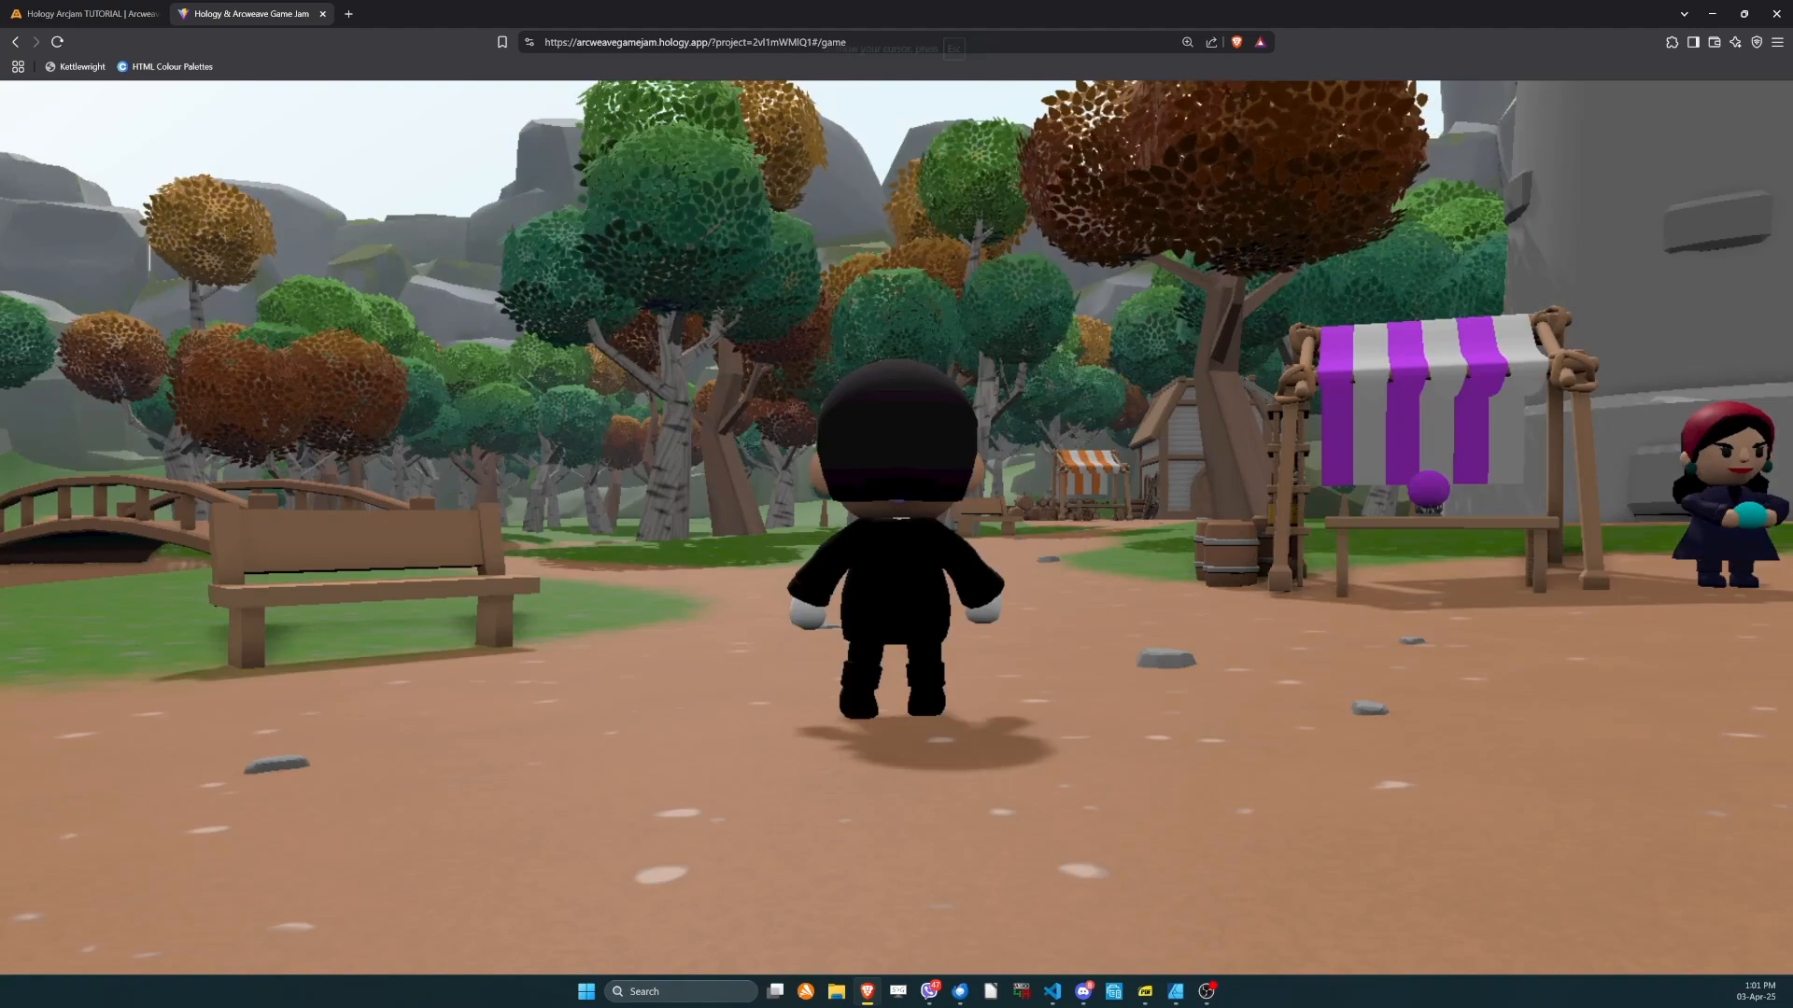
{"action": "left_click", "coordinate": [877, 570]}
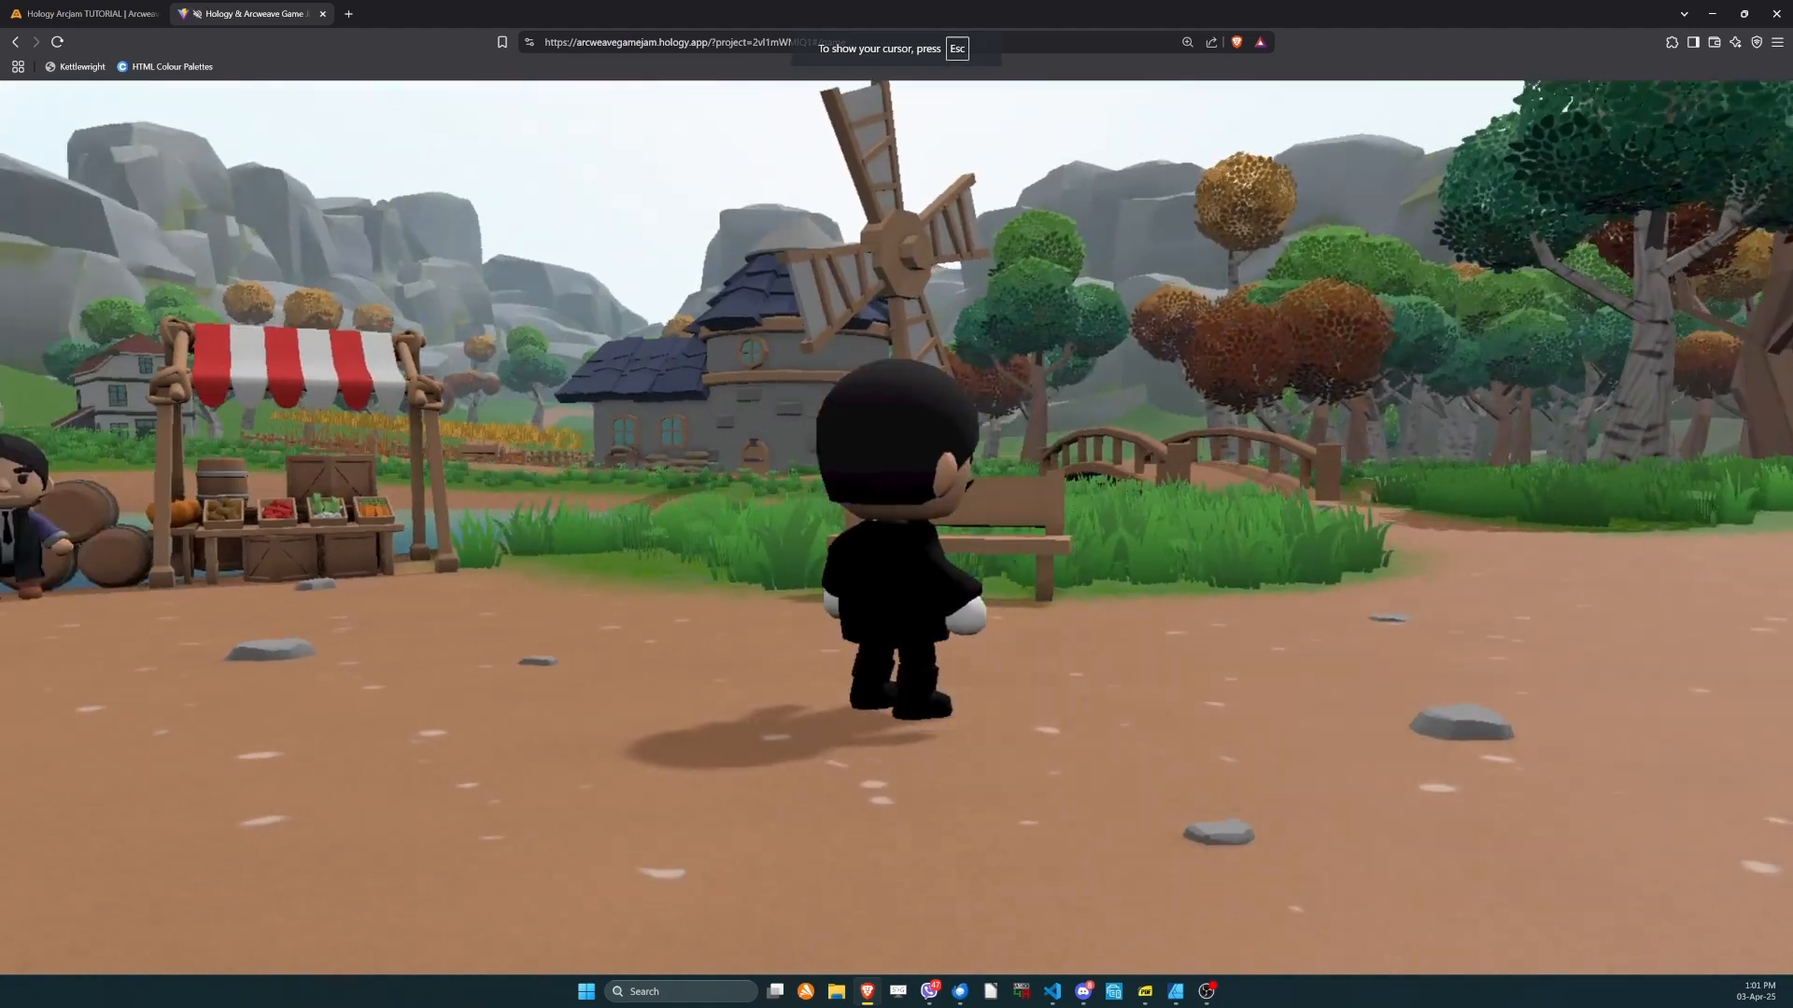
{"action": "key", "text": "Escape"}
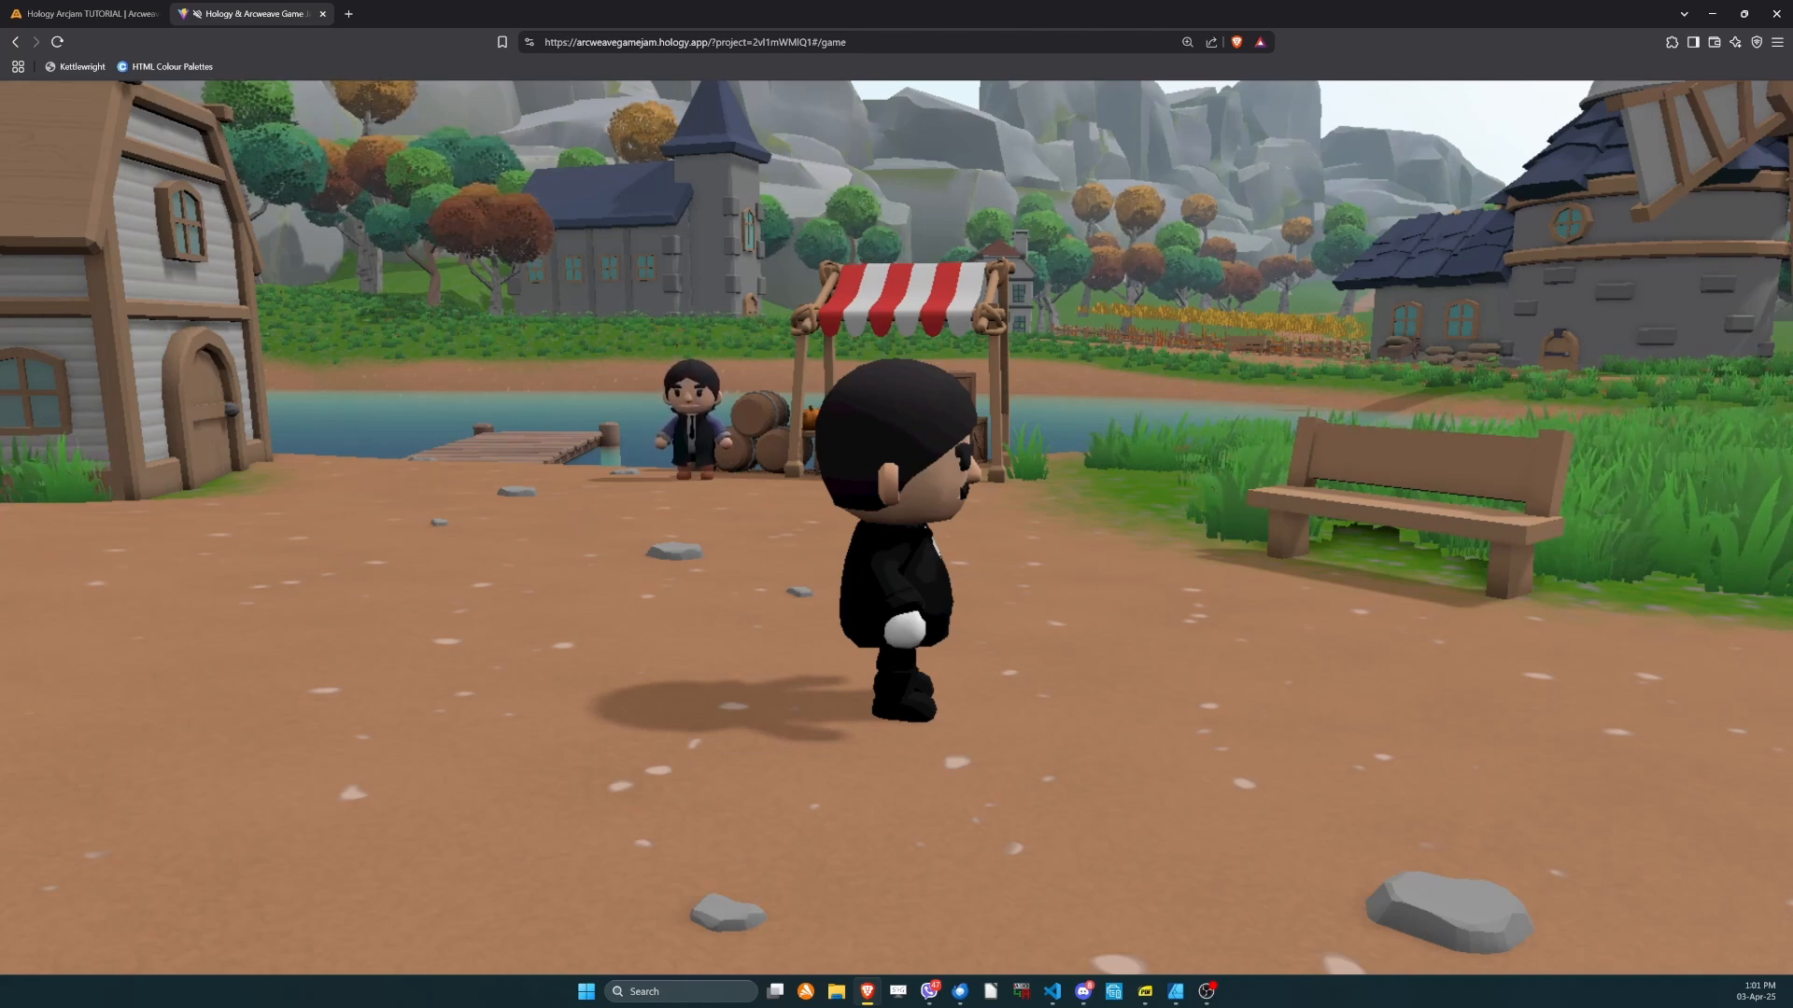
{"action": "left_click", "coordinate": [763, 451]}
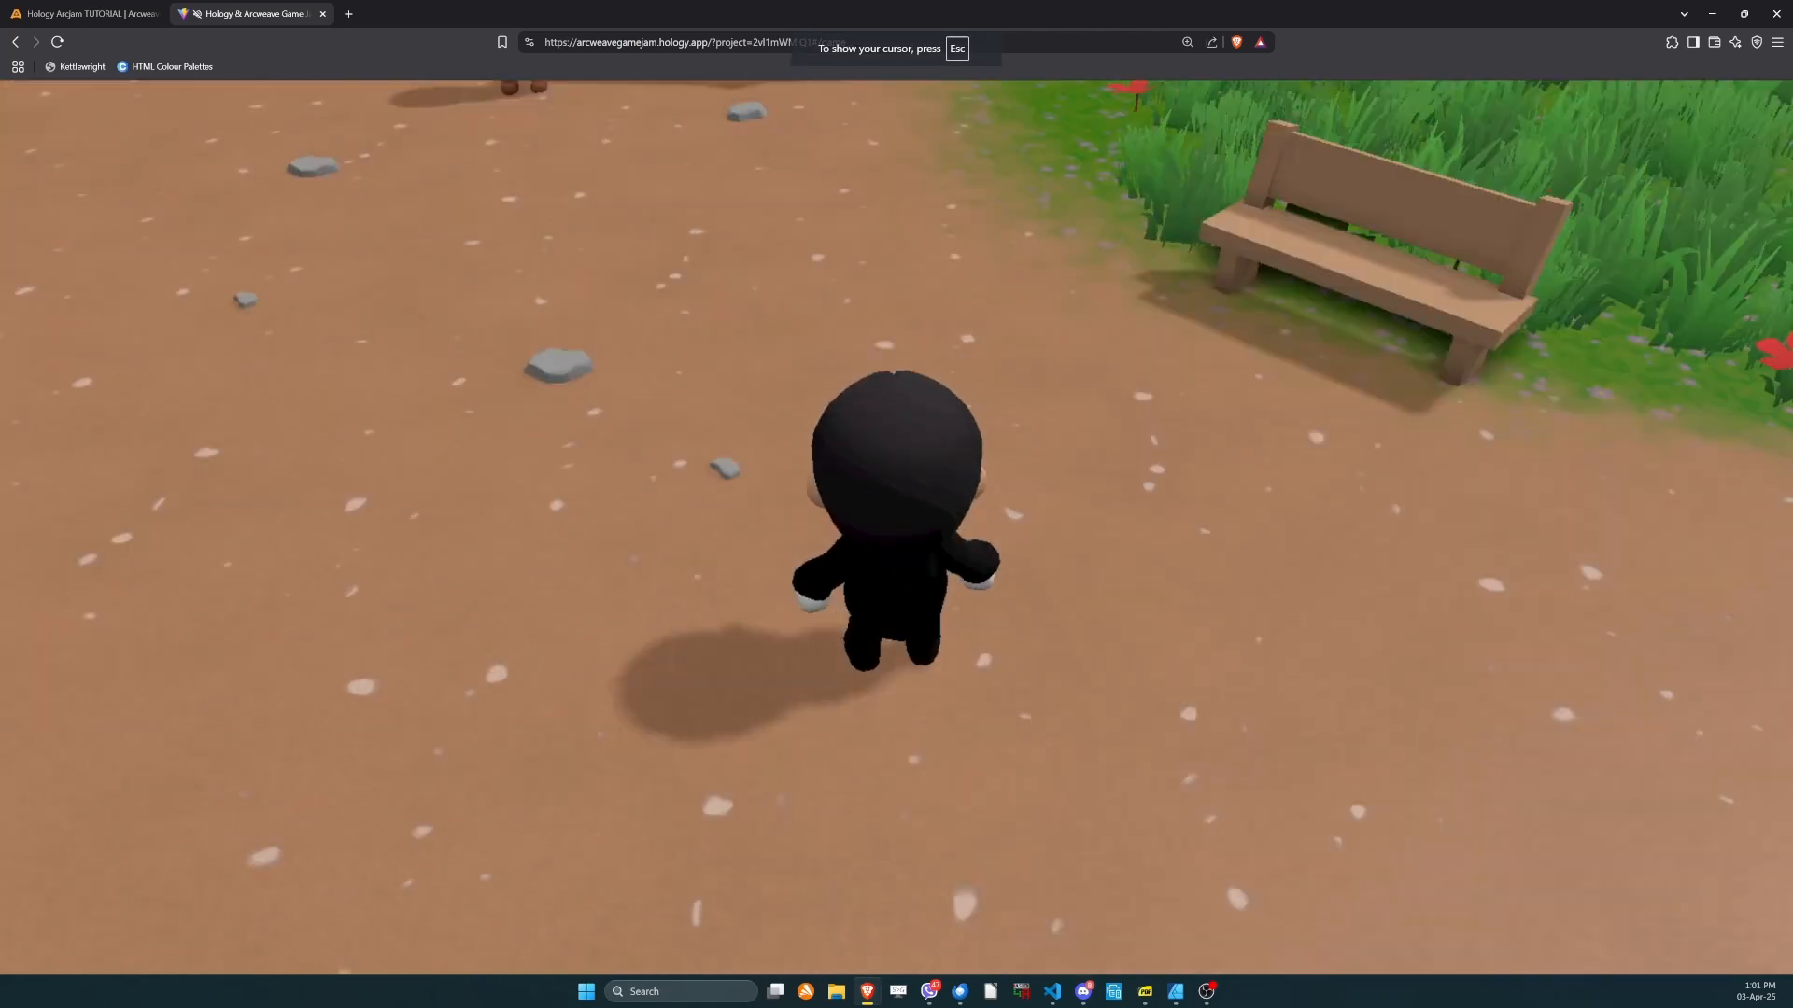
Walk the player character up to Sir Madison beside the grocery stall to check his placement.
{"action": "key", "text": "w"}
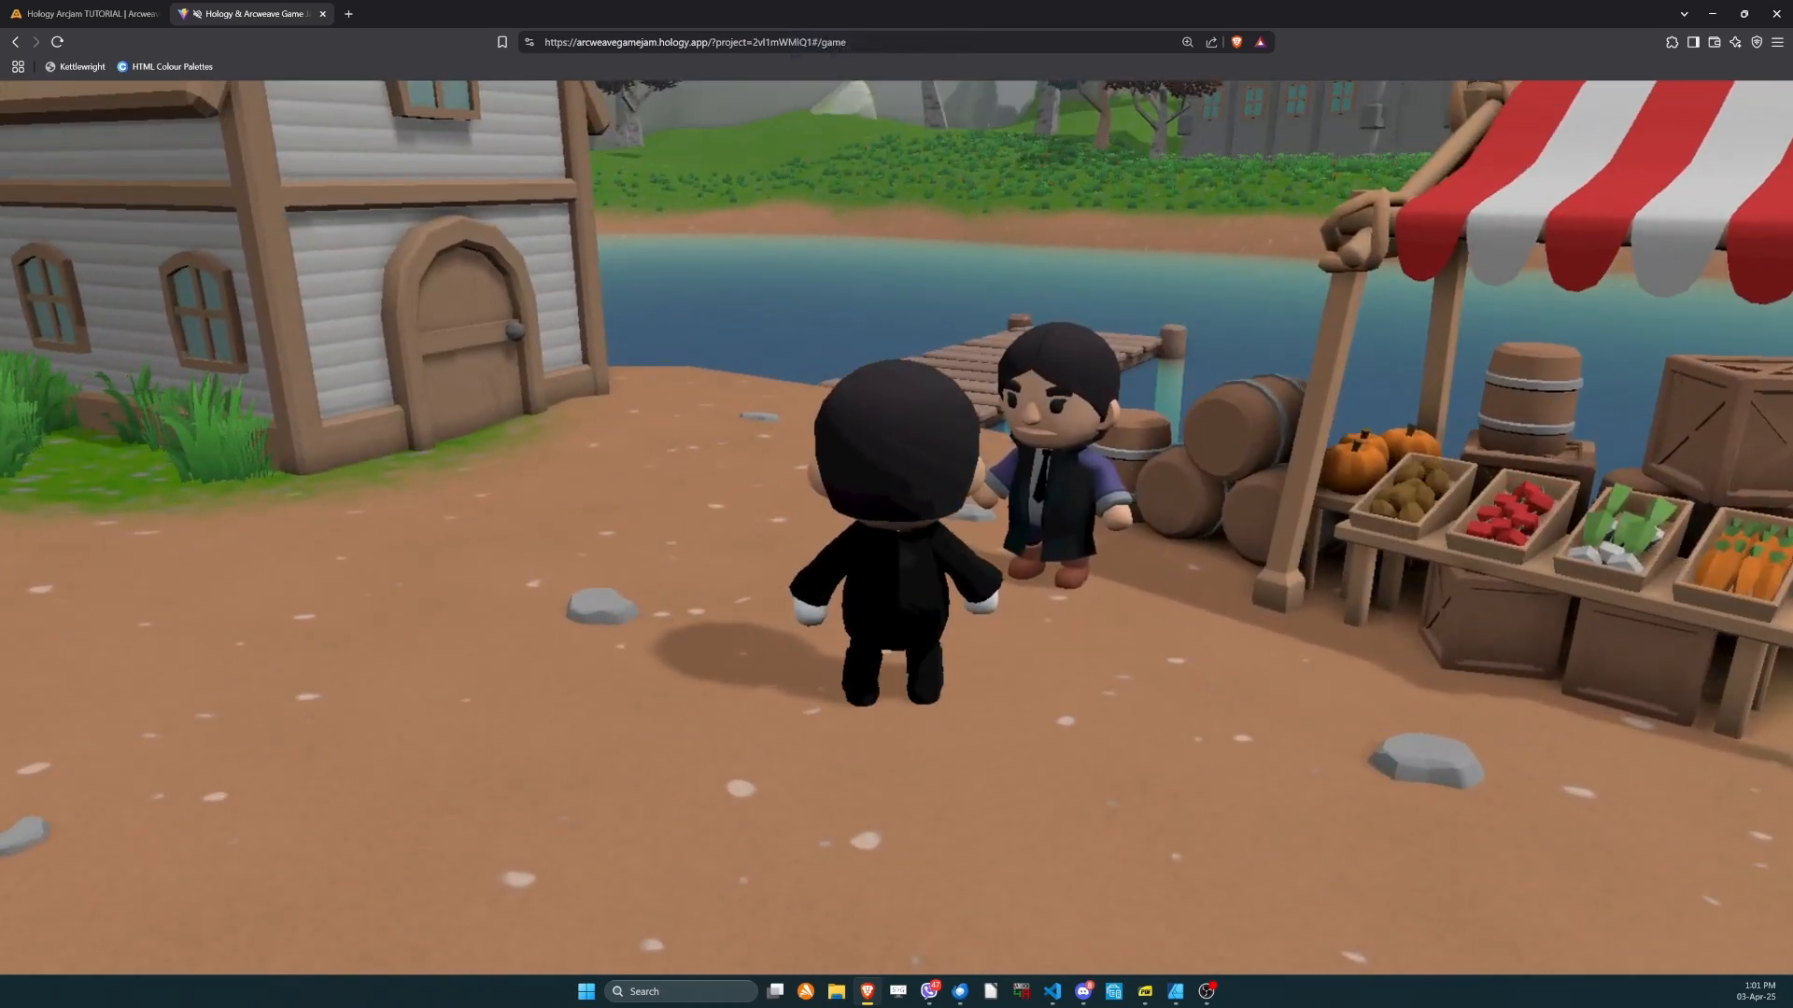
{"action": "key", "text": "d"}
{"action": "key", "text": "w"}
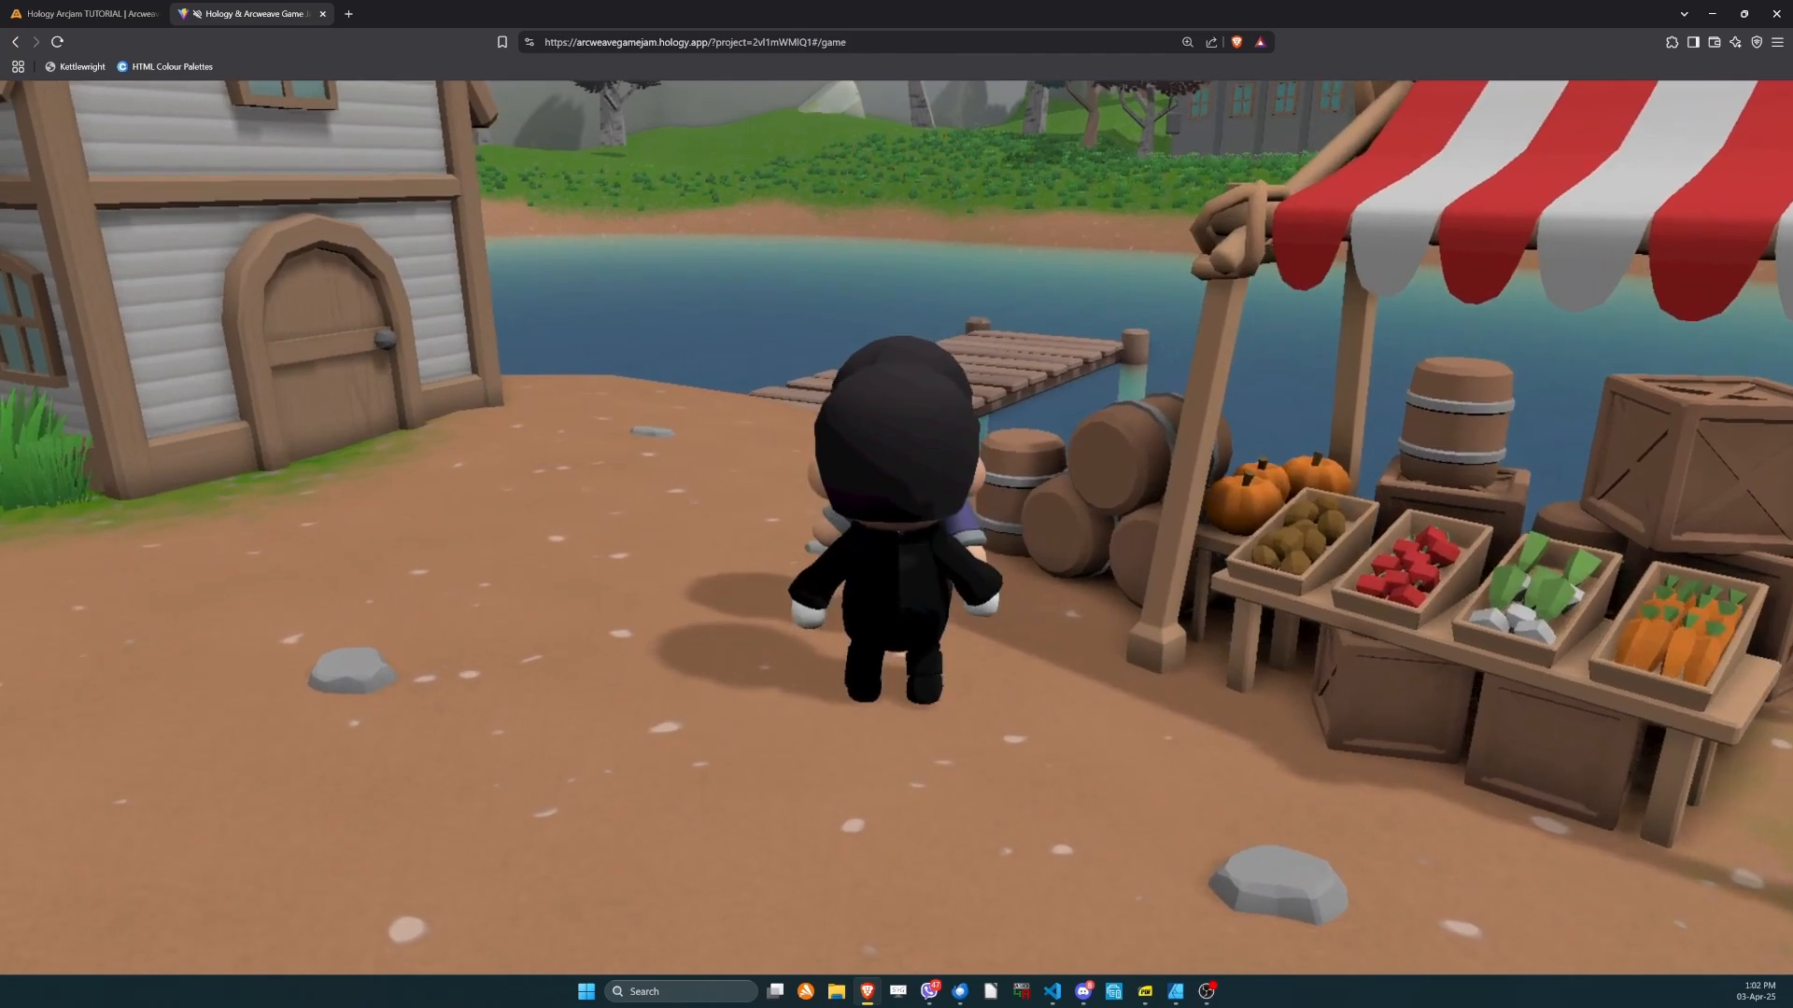
{"action": "key", "text": "s"}
{"action": "key", "text": "a"}
{"action": "key", "text": "w"}
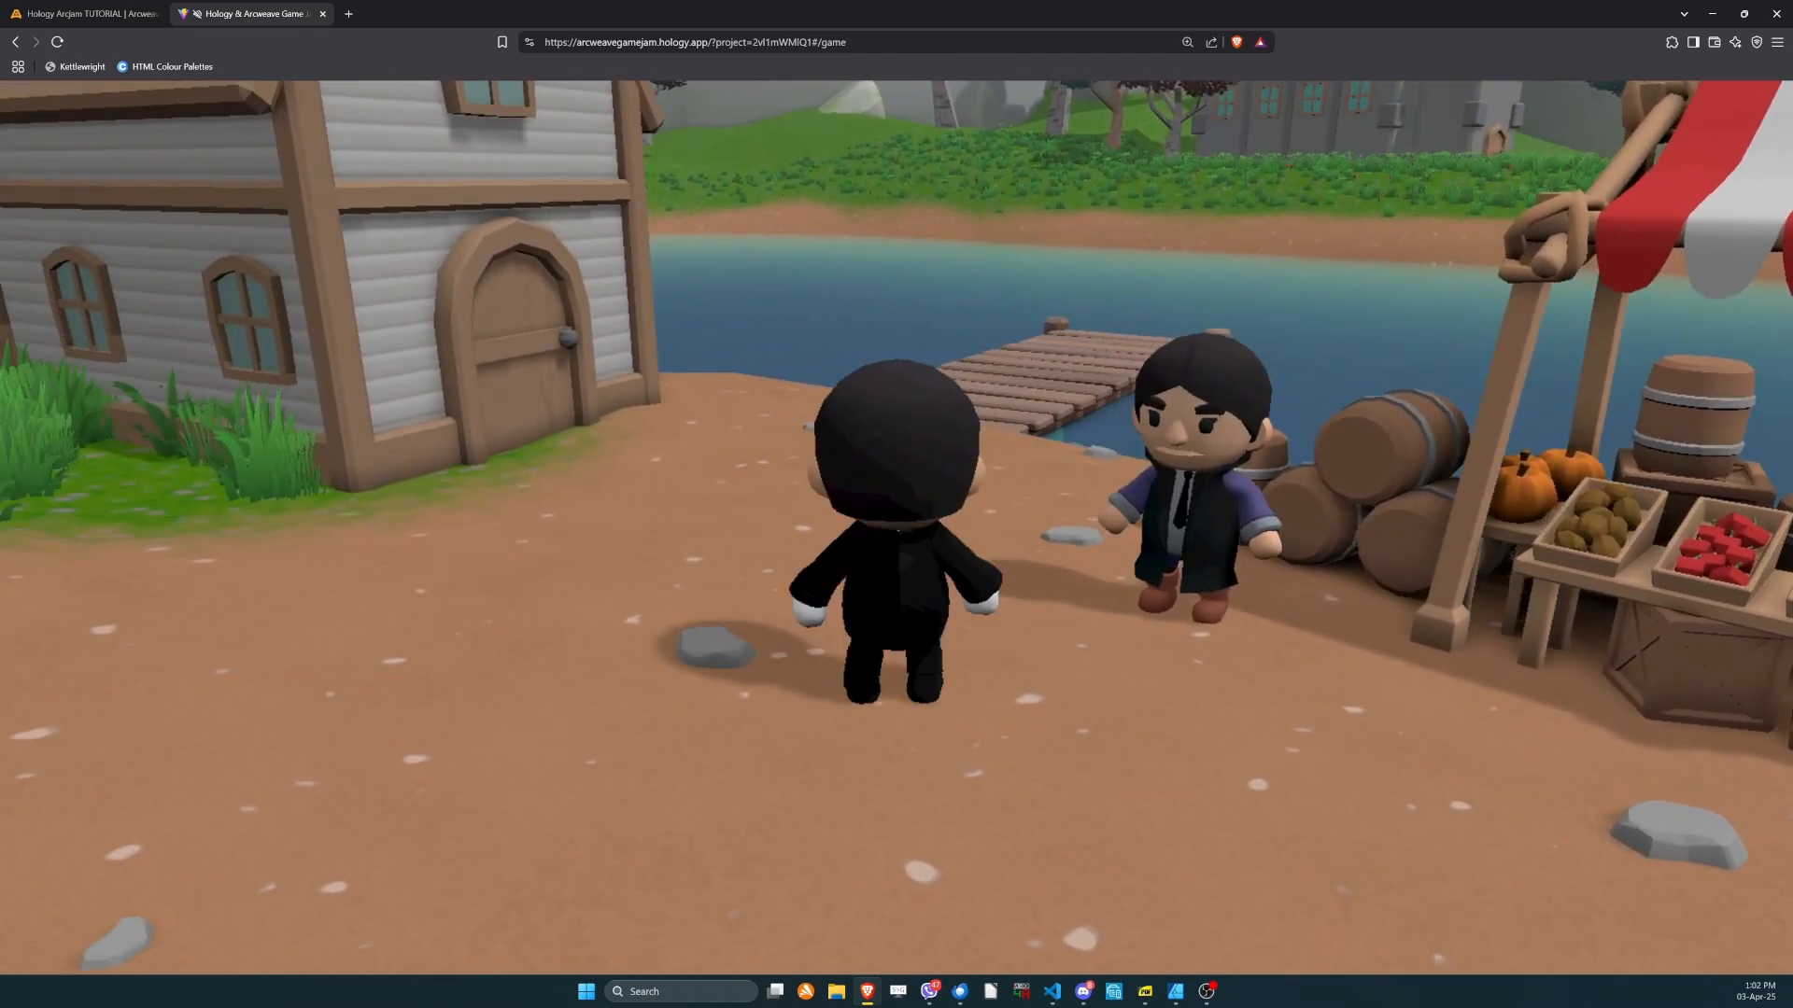
{"action": "key", "text": "d"}
{"action": "key", "text": "w"}
{"action": "key", "text": "a"}
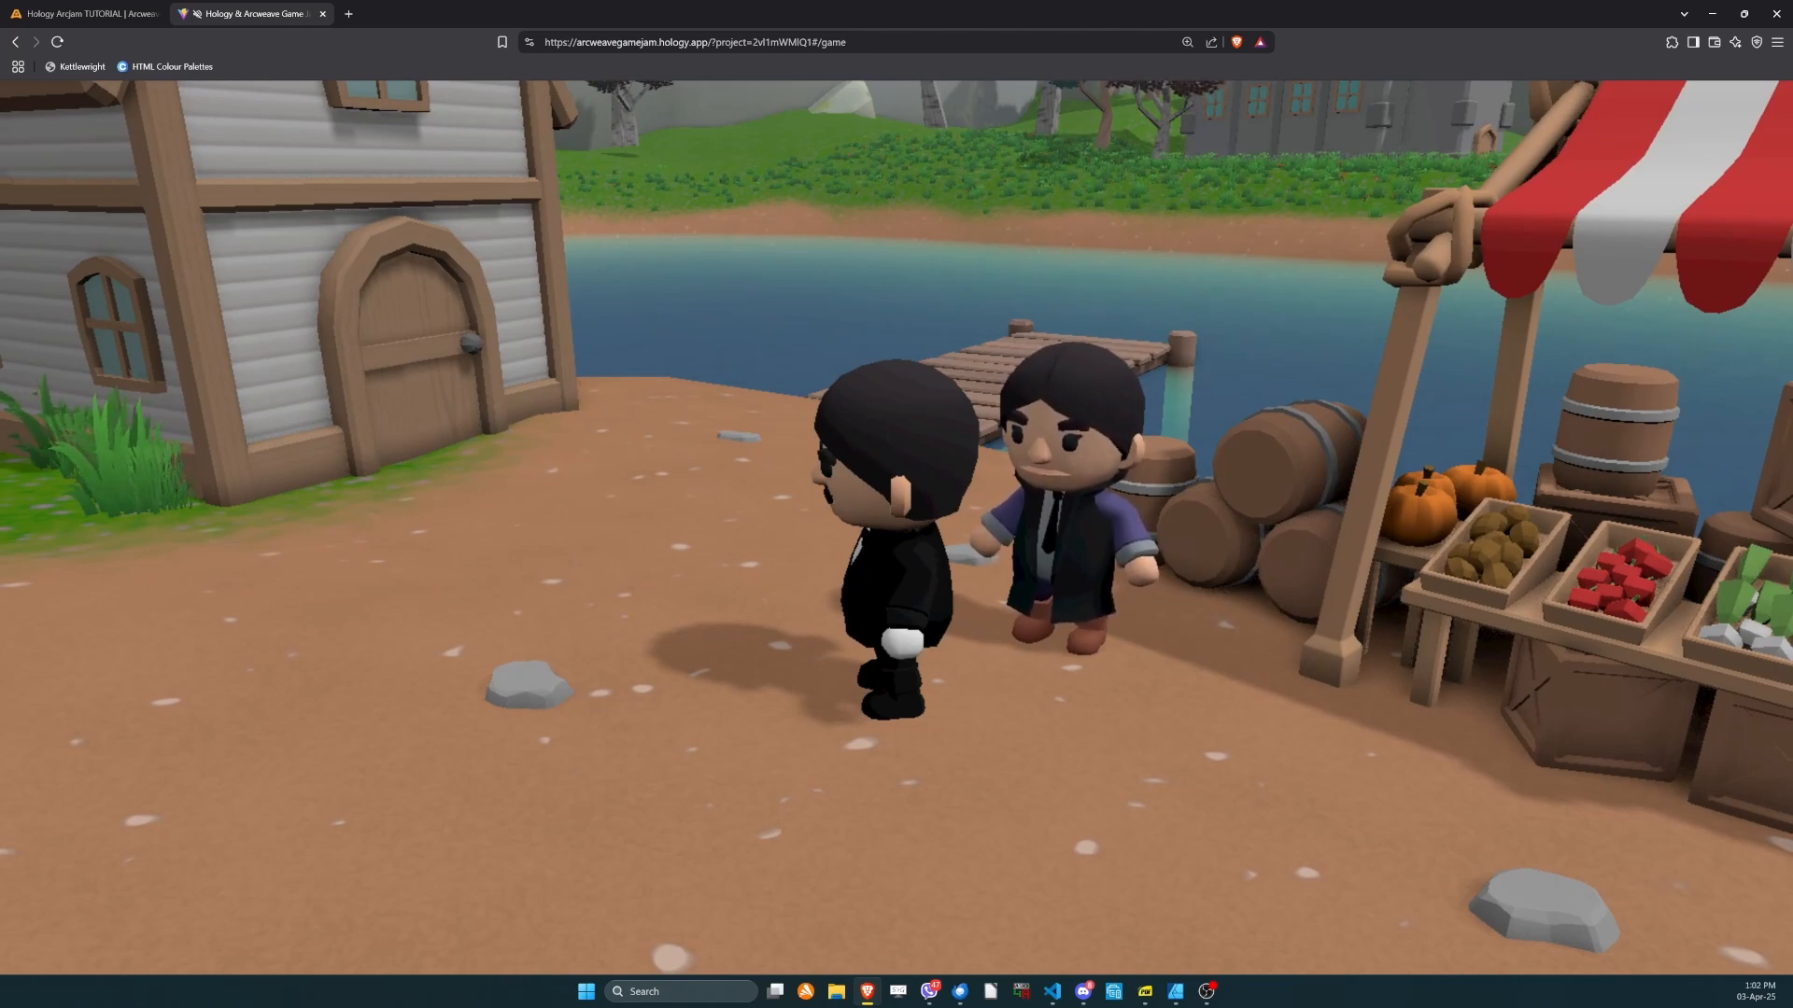
Switch to the Arcweave project, make room in the Boards list and create a new board in the Encounters folder.
{"action": "left_click", "coordinate": [110, 11]}
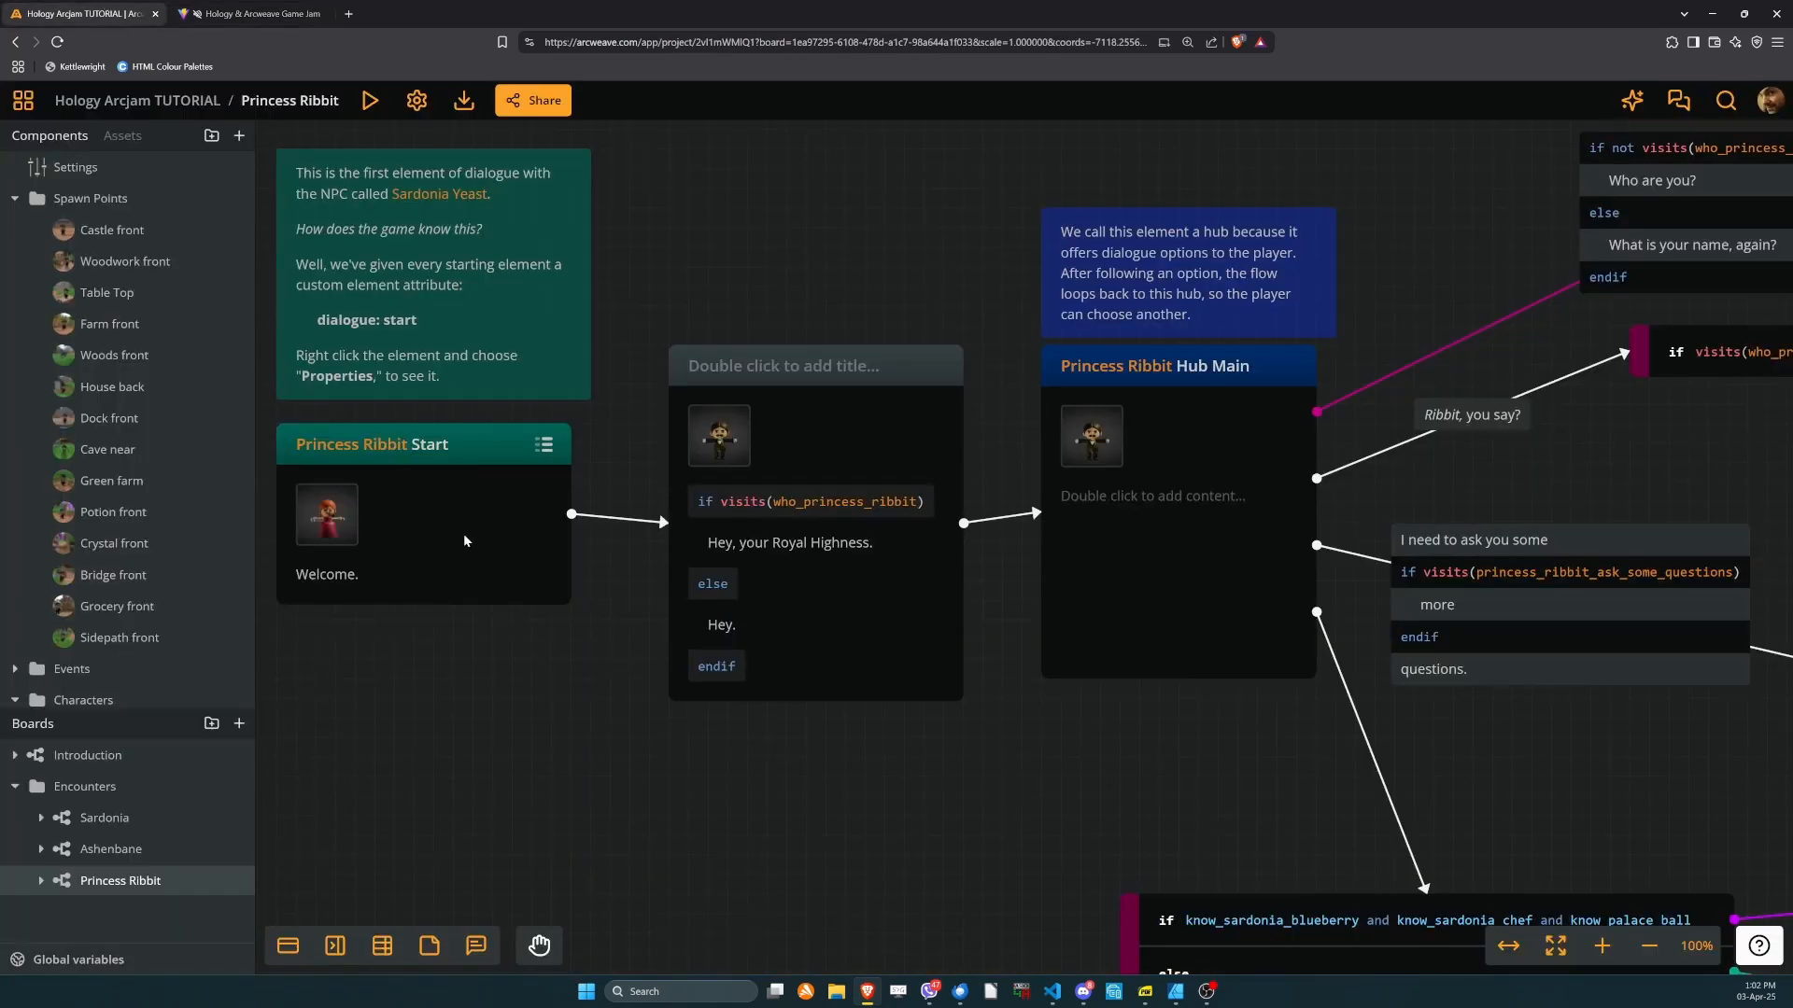
{"action": "left_click", "coordinate": [15, 198]}
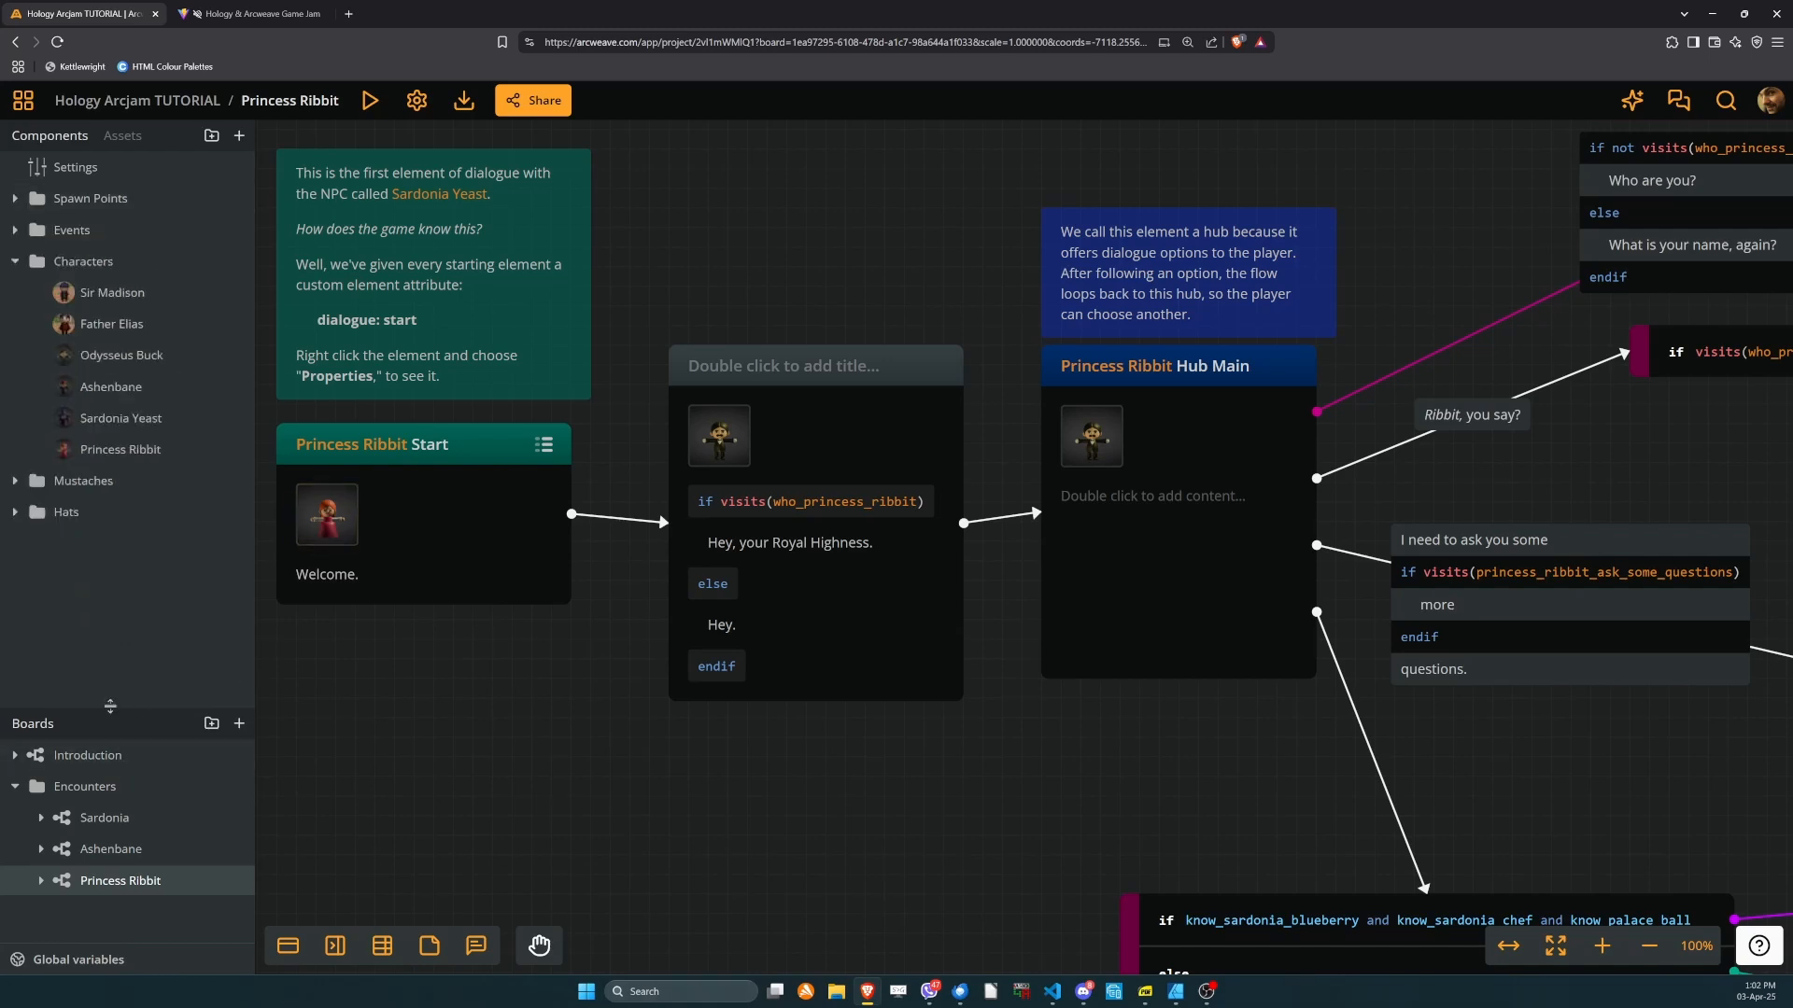
{"action": "left_click_drag", "start_coordinate": [111, 706], "coordinate": [112, 404]}
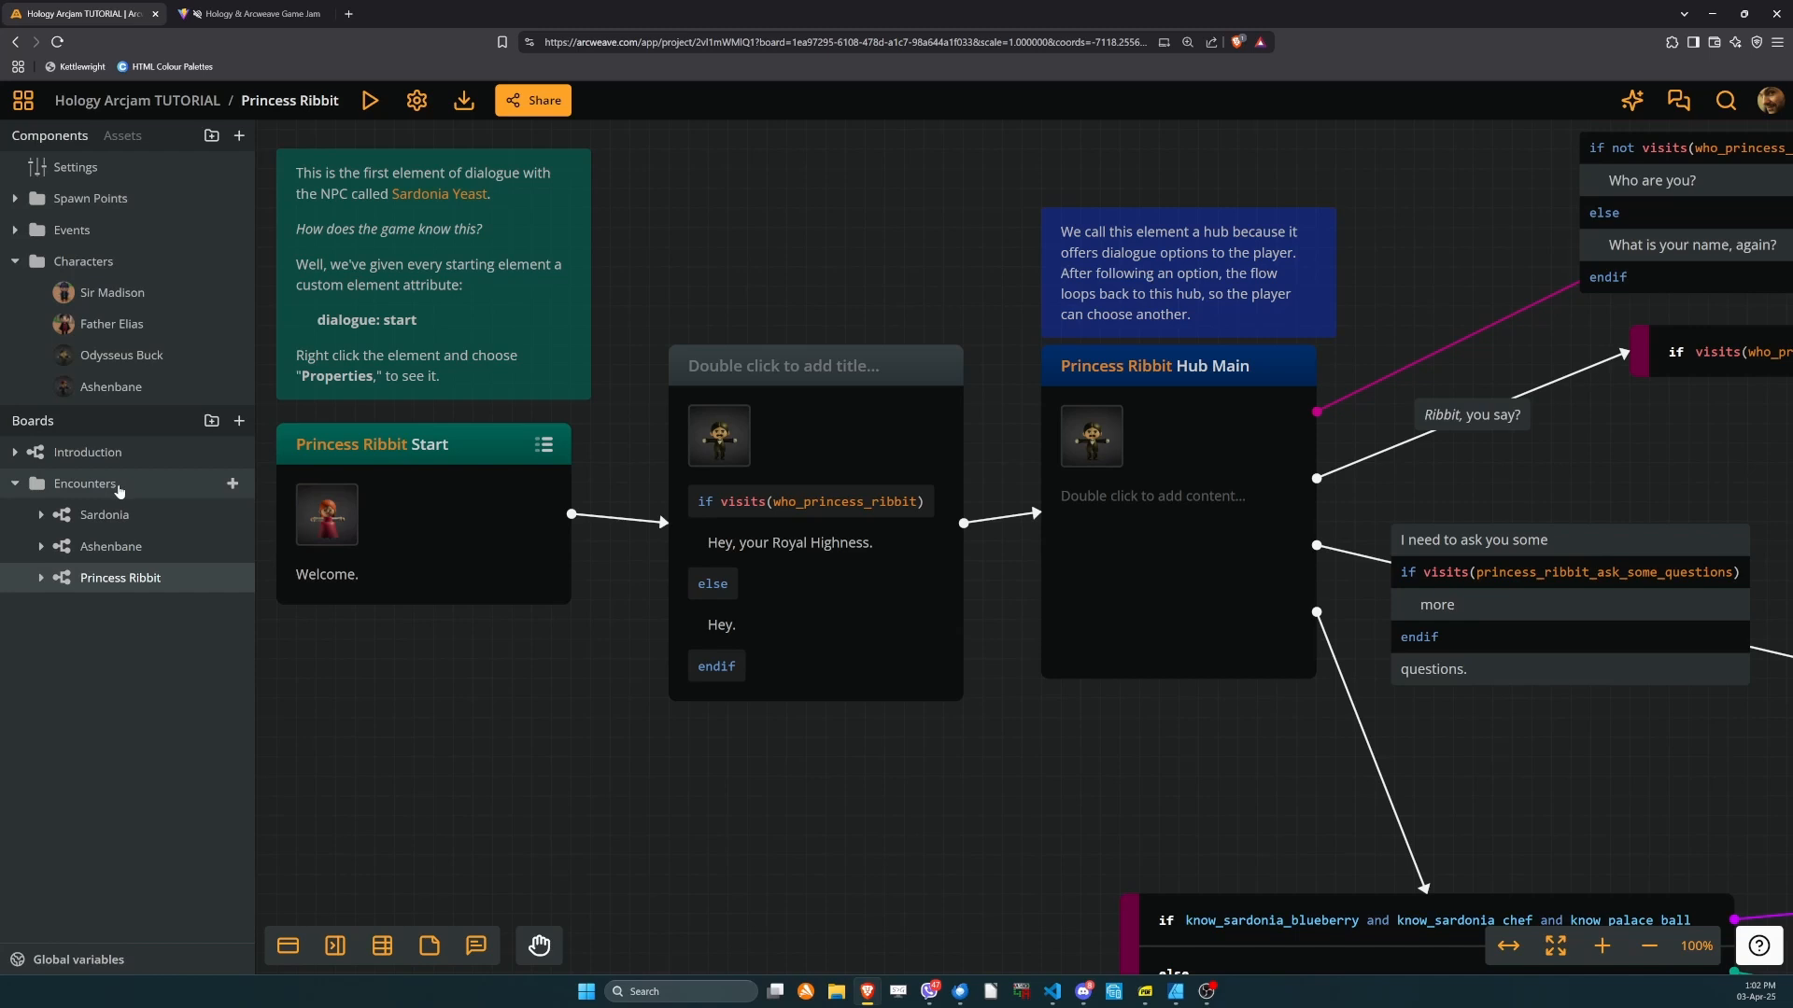
{"action": "left_click", "coordinate": [235, 483]}
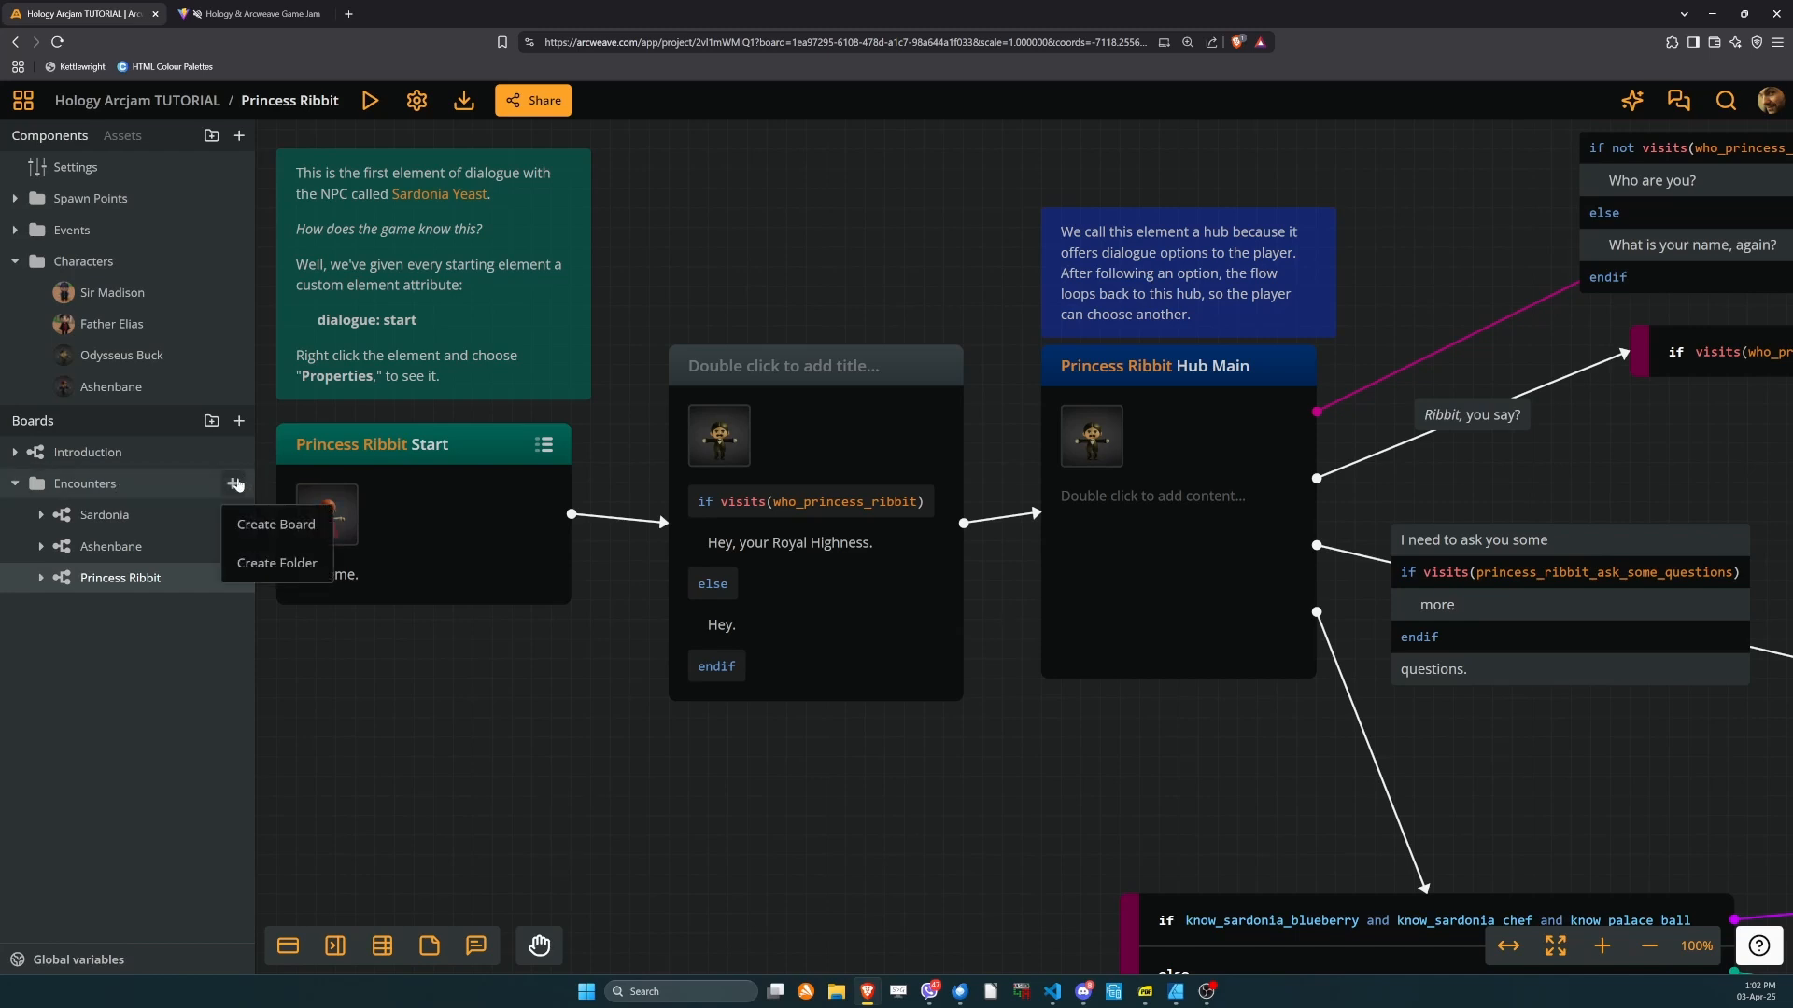
{"action": "left_click", "coordinate": [265, 529]}
Name the new encounter board Sir Madison.
{"action": "double_click", "coordinate": [98, 514]}
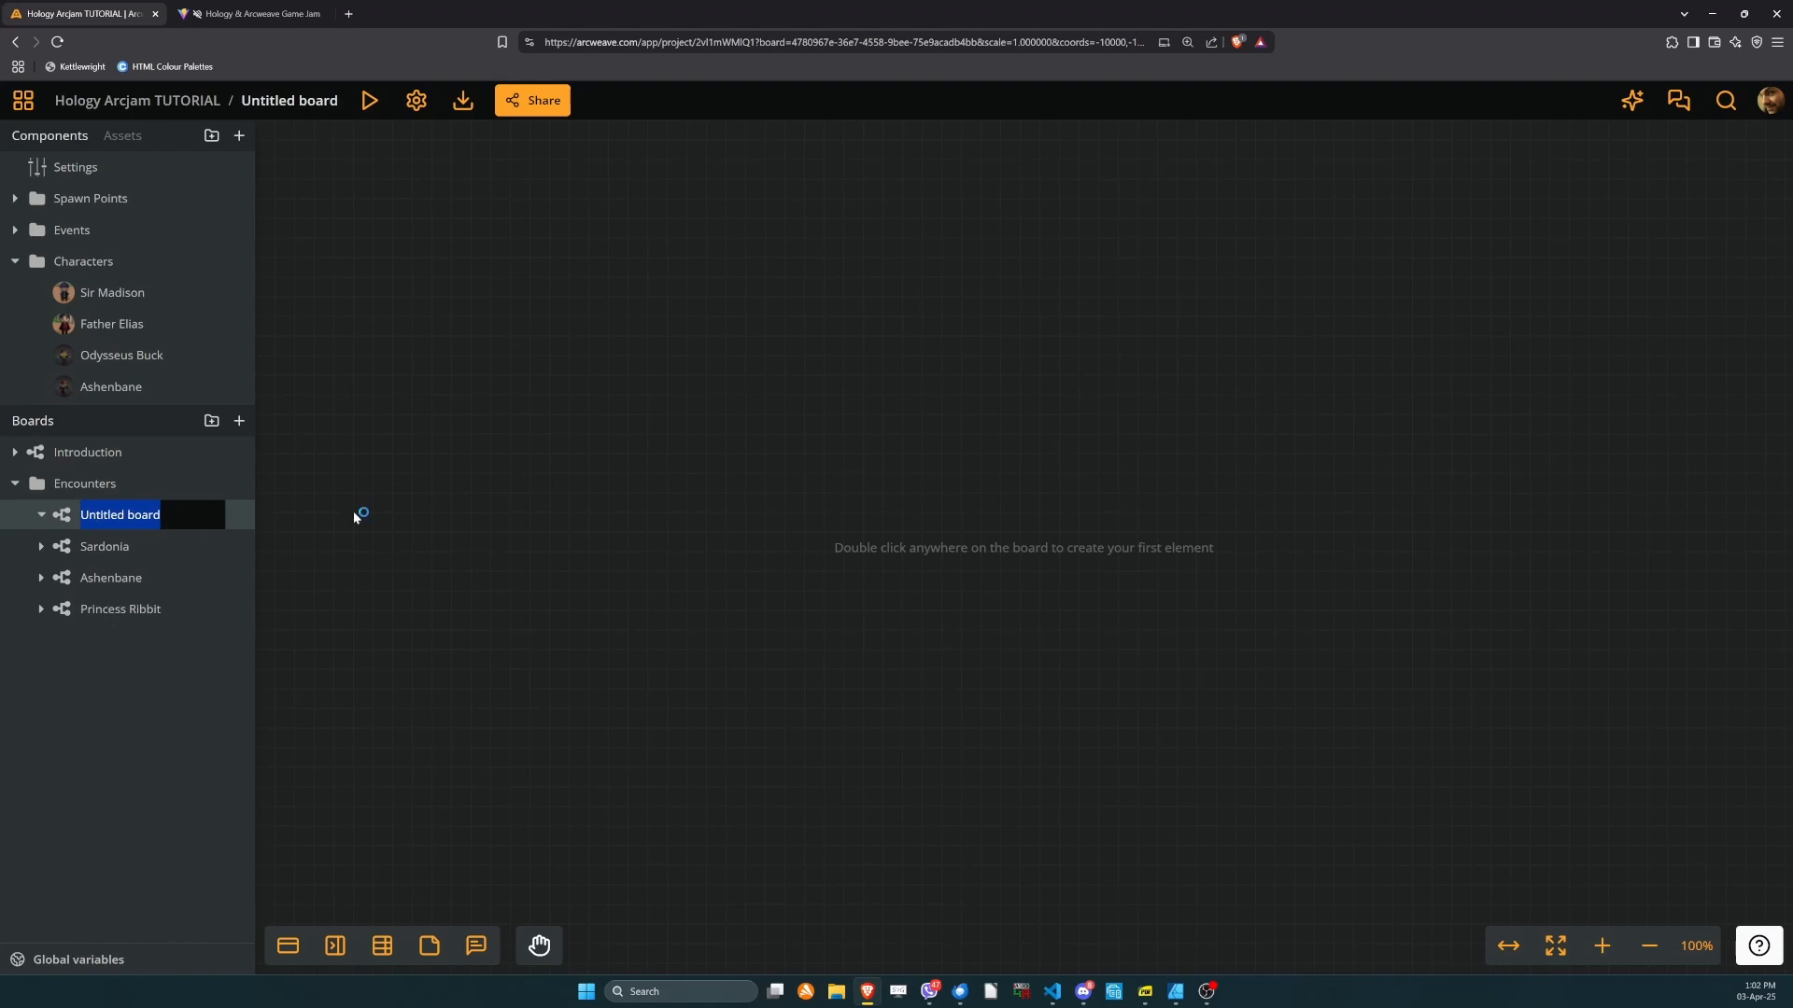
{"action": "type", "text": "G"}
{"action": "type", "text": "e"}
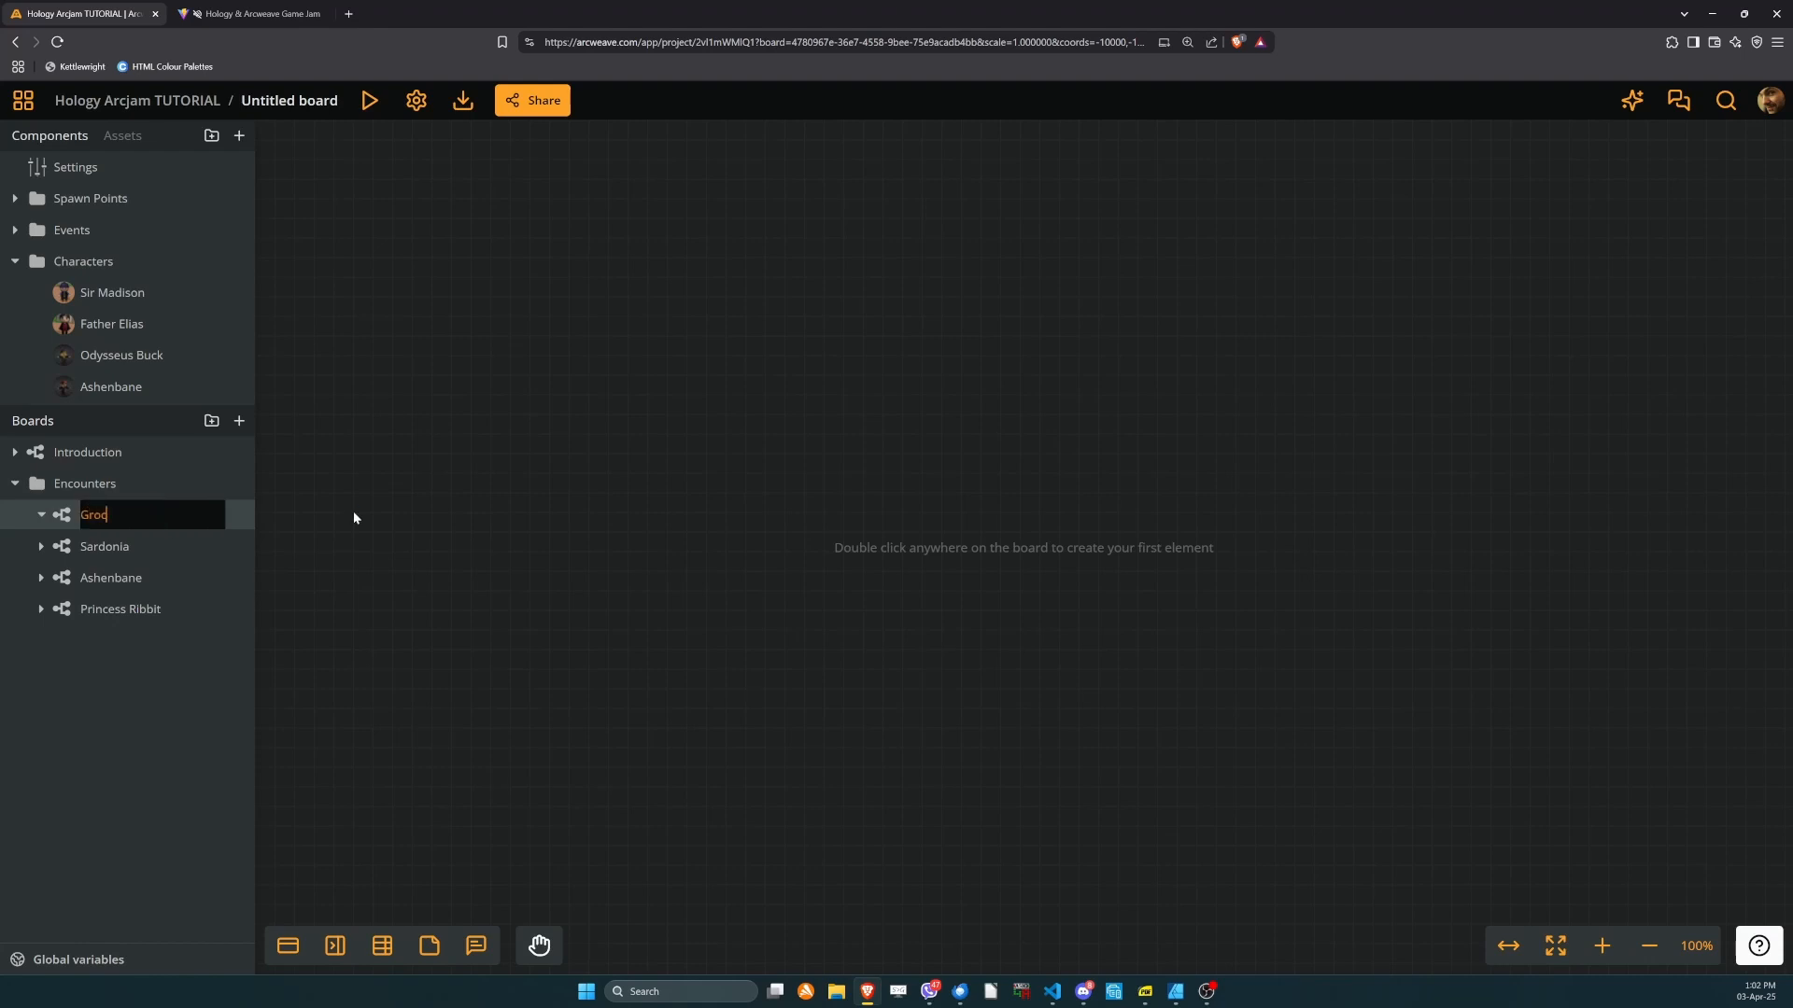
{"action": "key", "text": "BackSpace"}
{"action": "key", "text": "BackSpace"}
{"action": "type", "text": "een"}
{"action": "key", "text": "ctrl+BackSpace"}
{"action": "type", "text": "Sir Madison"}
{"action": "key", "text": "Return"}
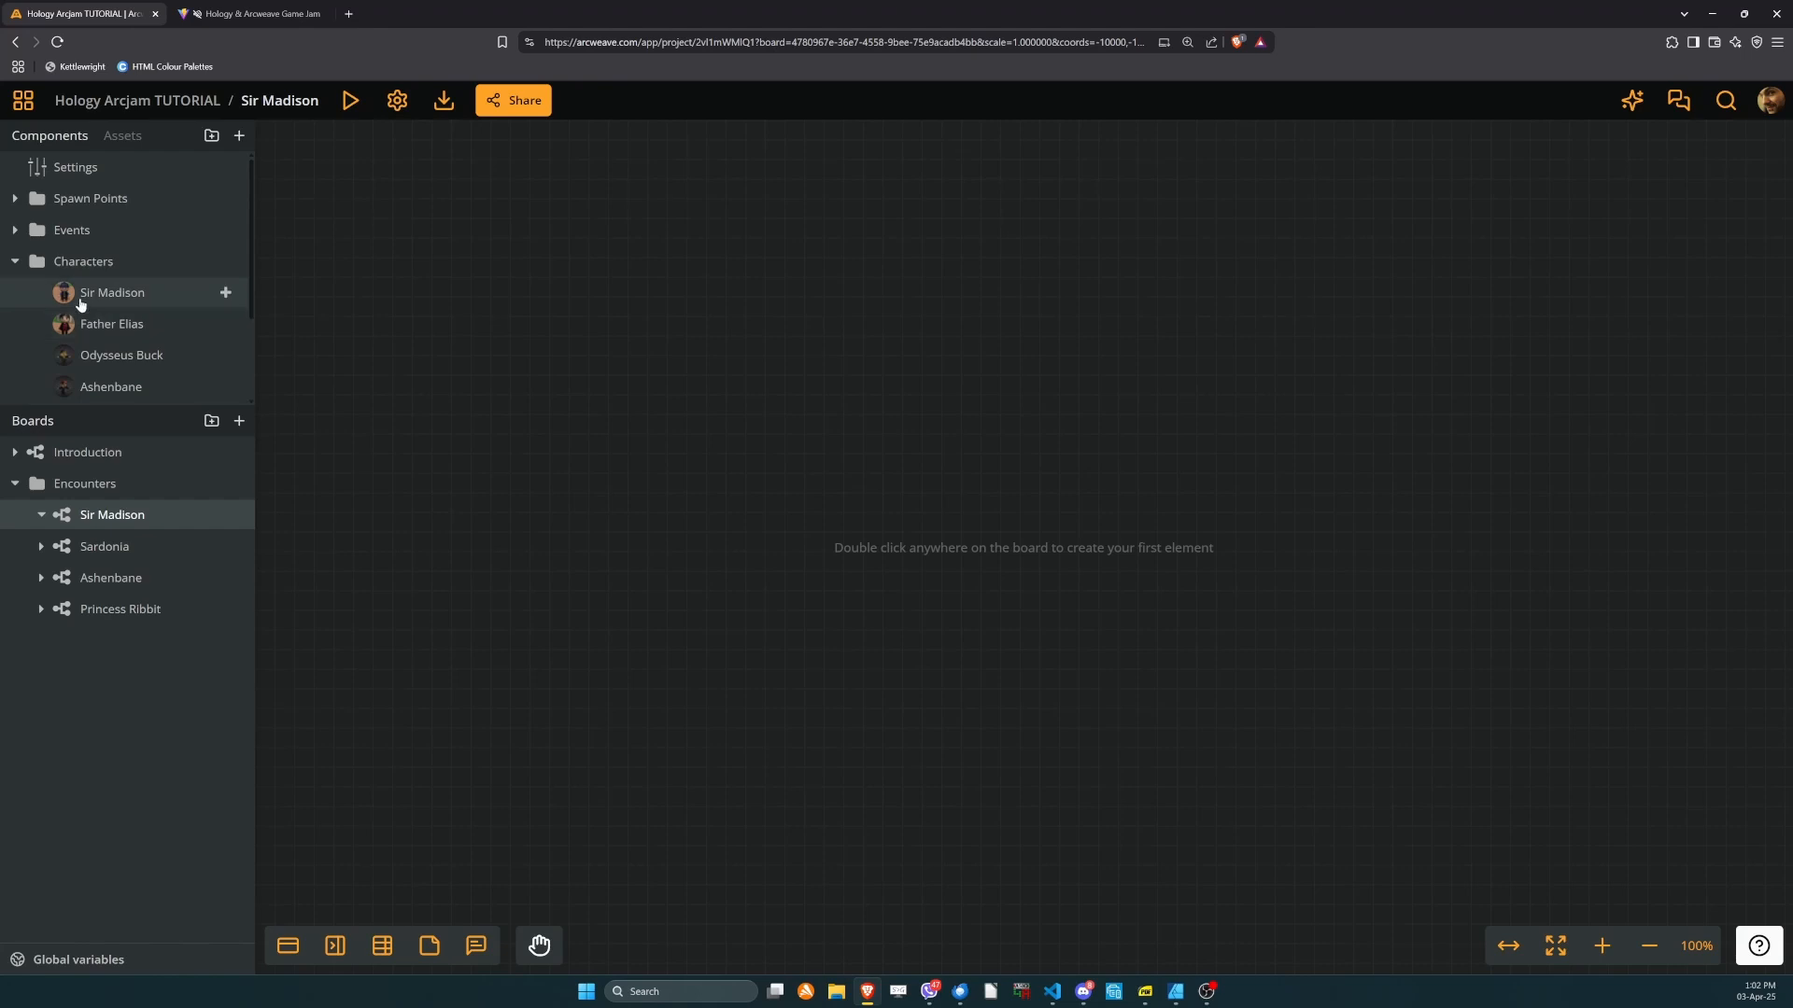
Place the character Sir Madison on the board as an element and extend its title with "Start dialogue".
{"action": "left_click_drag", "start_coordinate": [80, 303], "coordinate": [644, 438]}
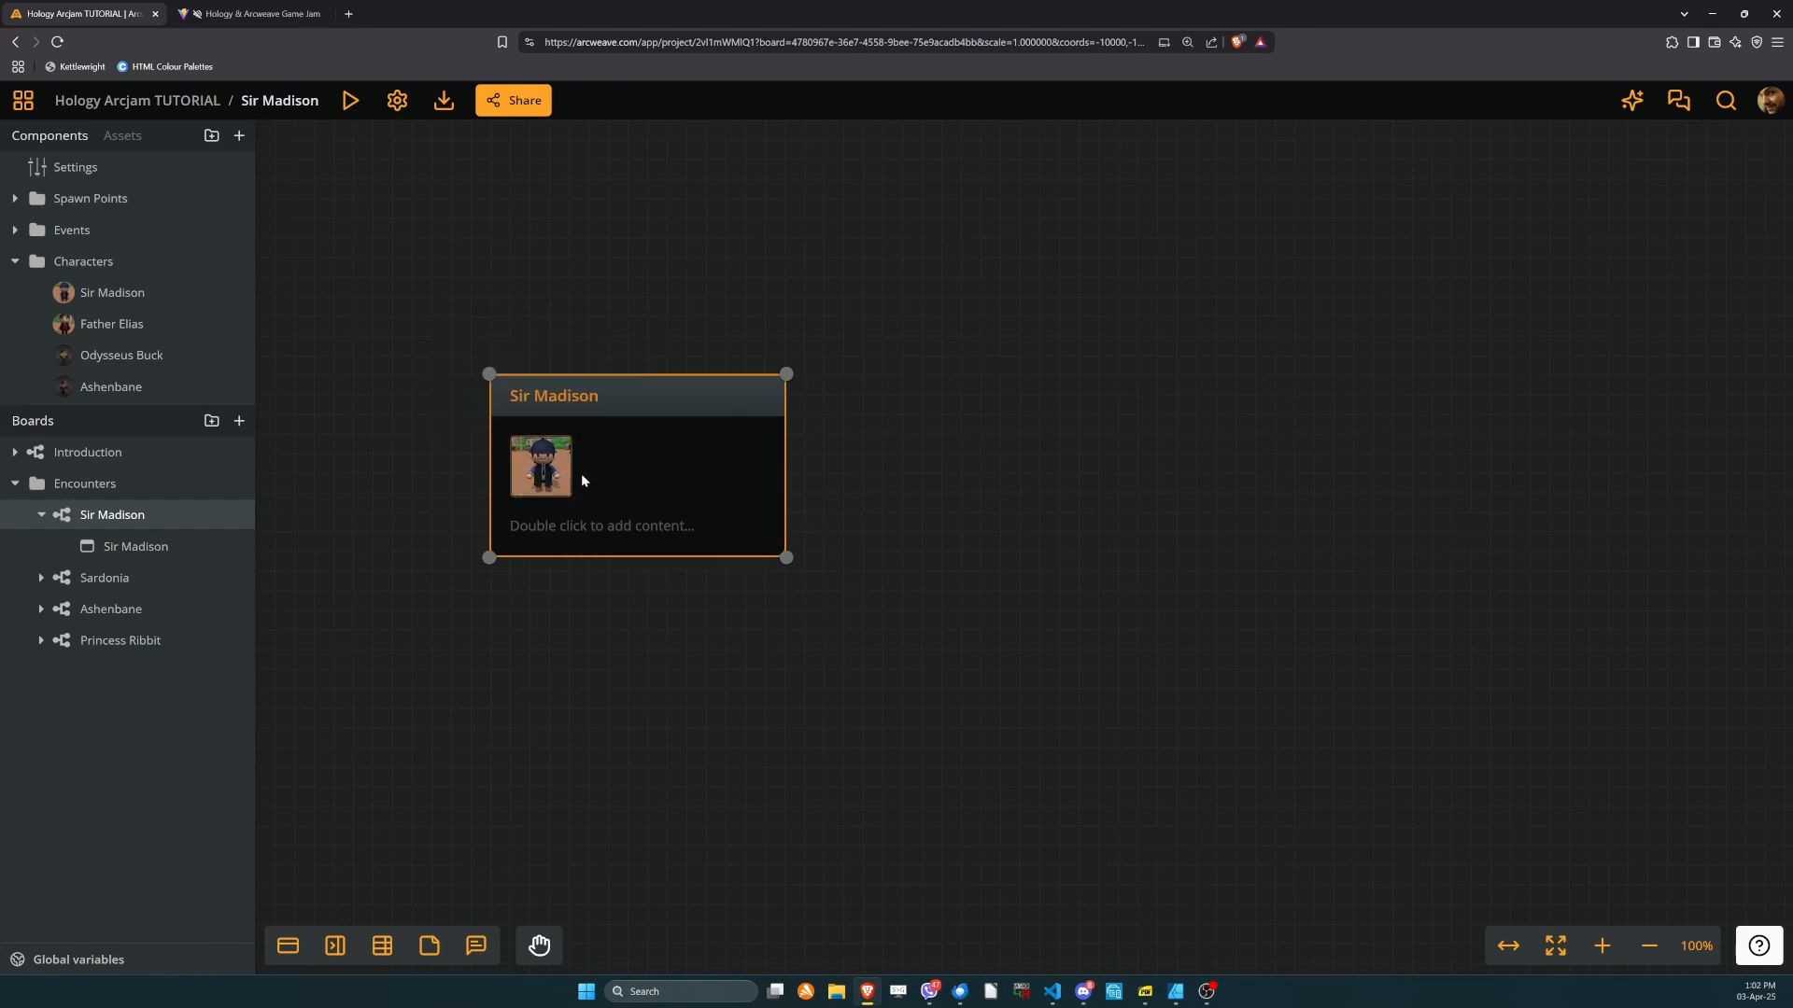
{"action": "double_click", "coordinate": [624, 407]}
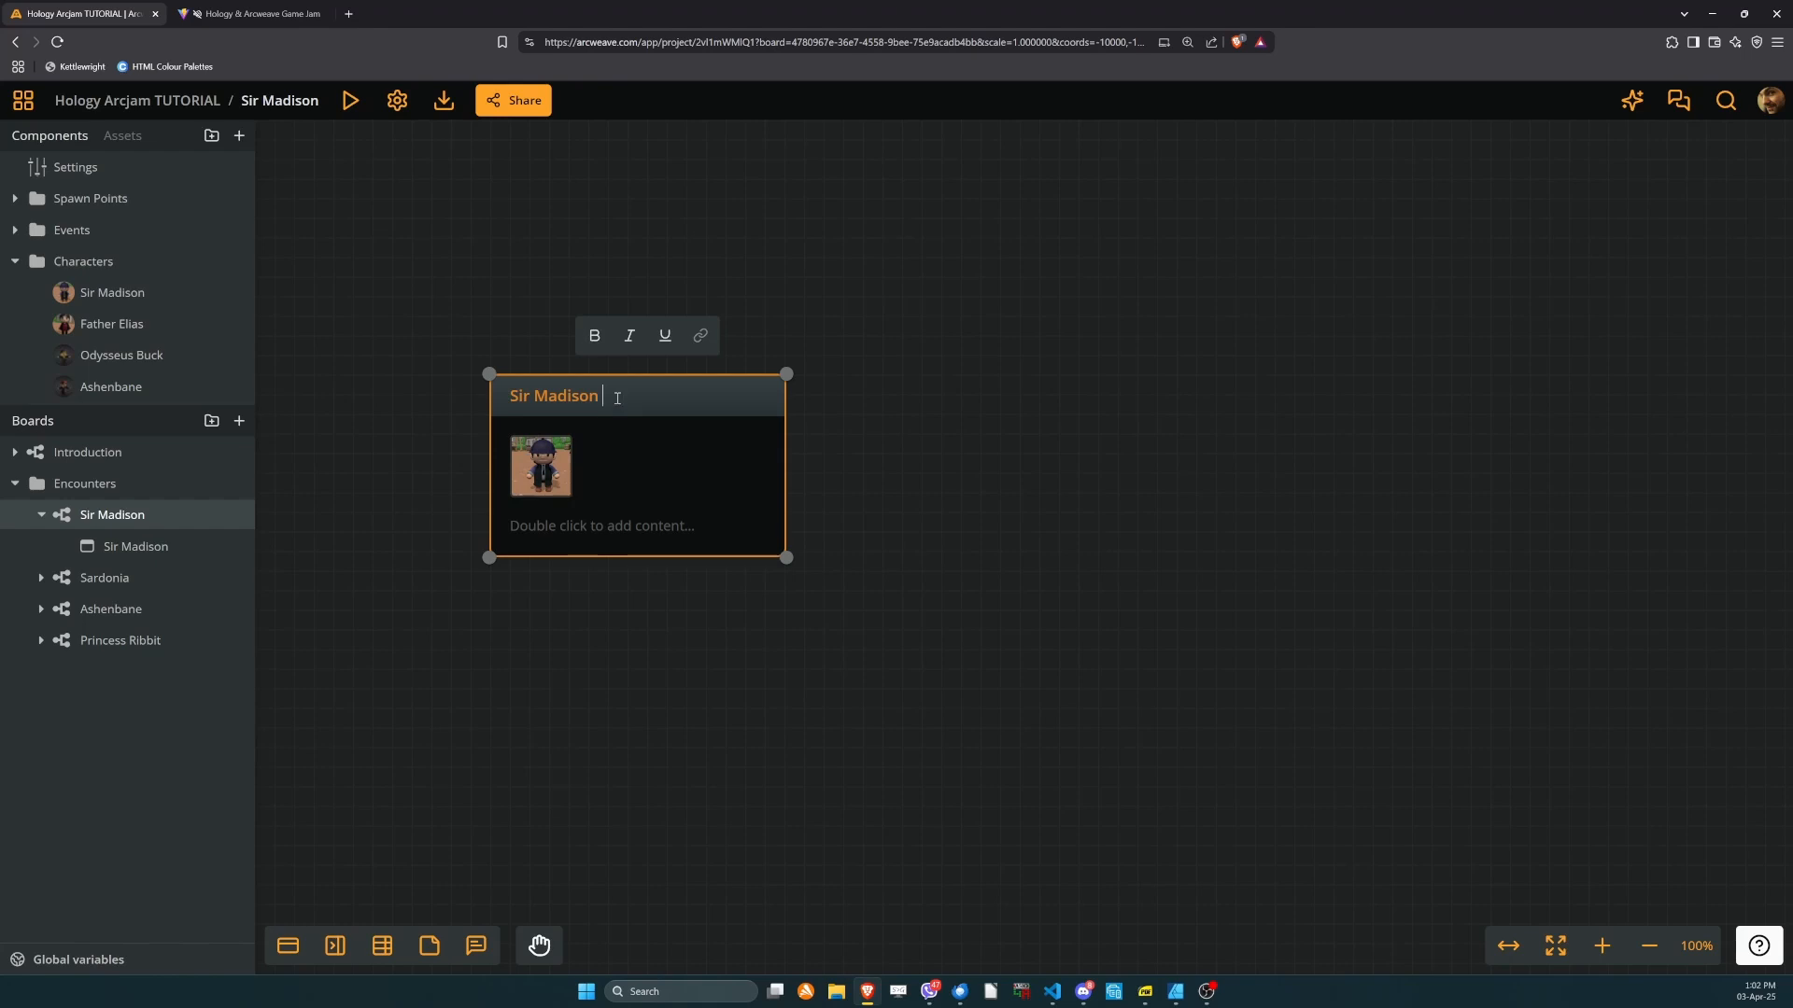
{"action": "type", "text": "Start dialogue"}
{"action": "left_click", "coordinate": [1246, 408]}
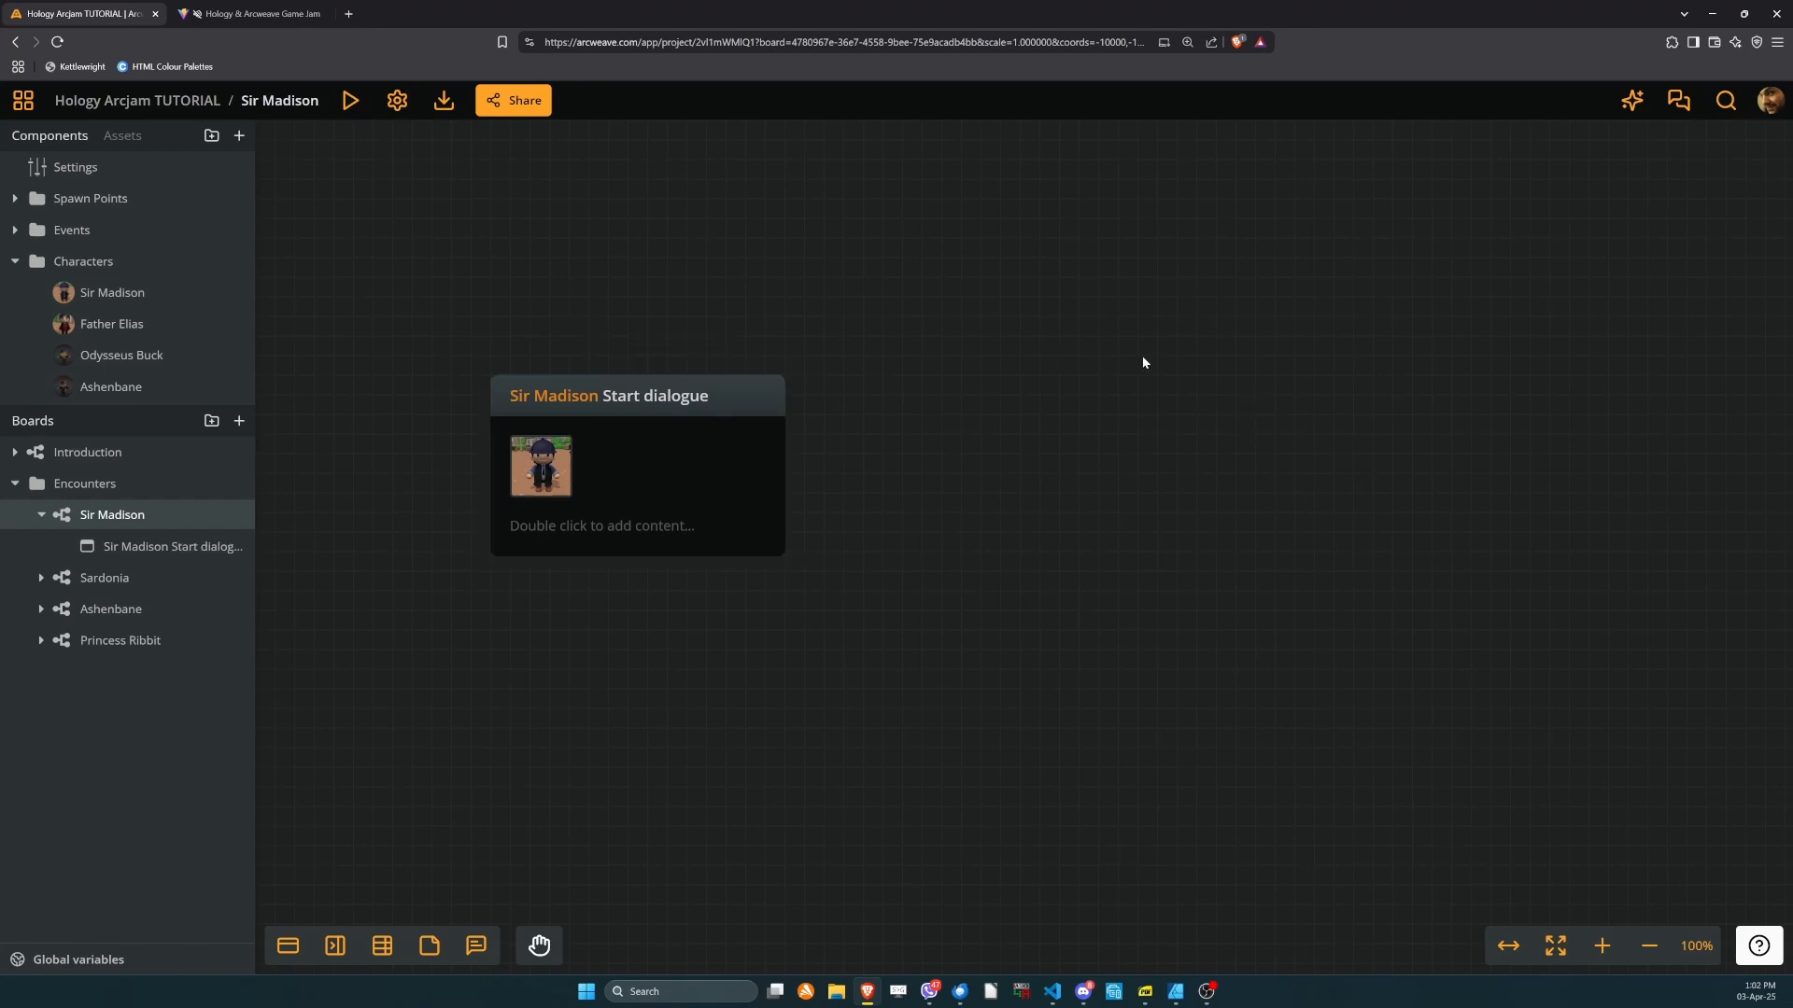
Compare the attributes of the Sir Madison start element with those of the Sardonia Yeast Start element.
{"action": "right_click", "coordinate": [737, 419]}
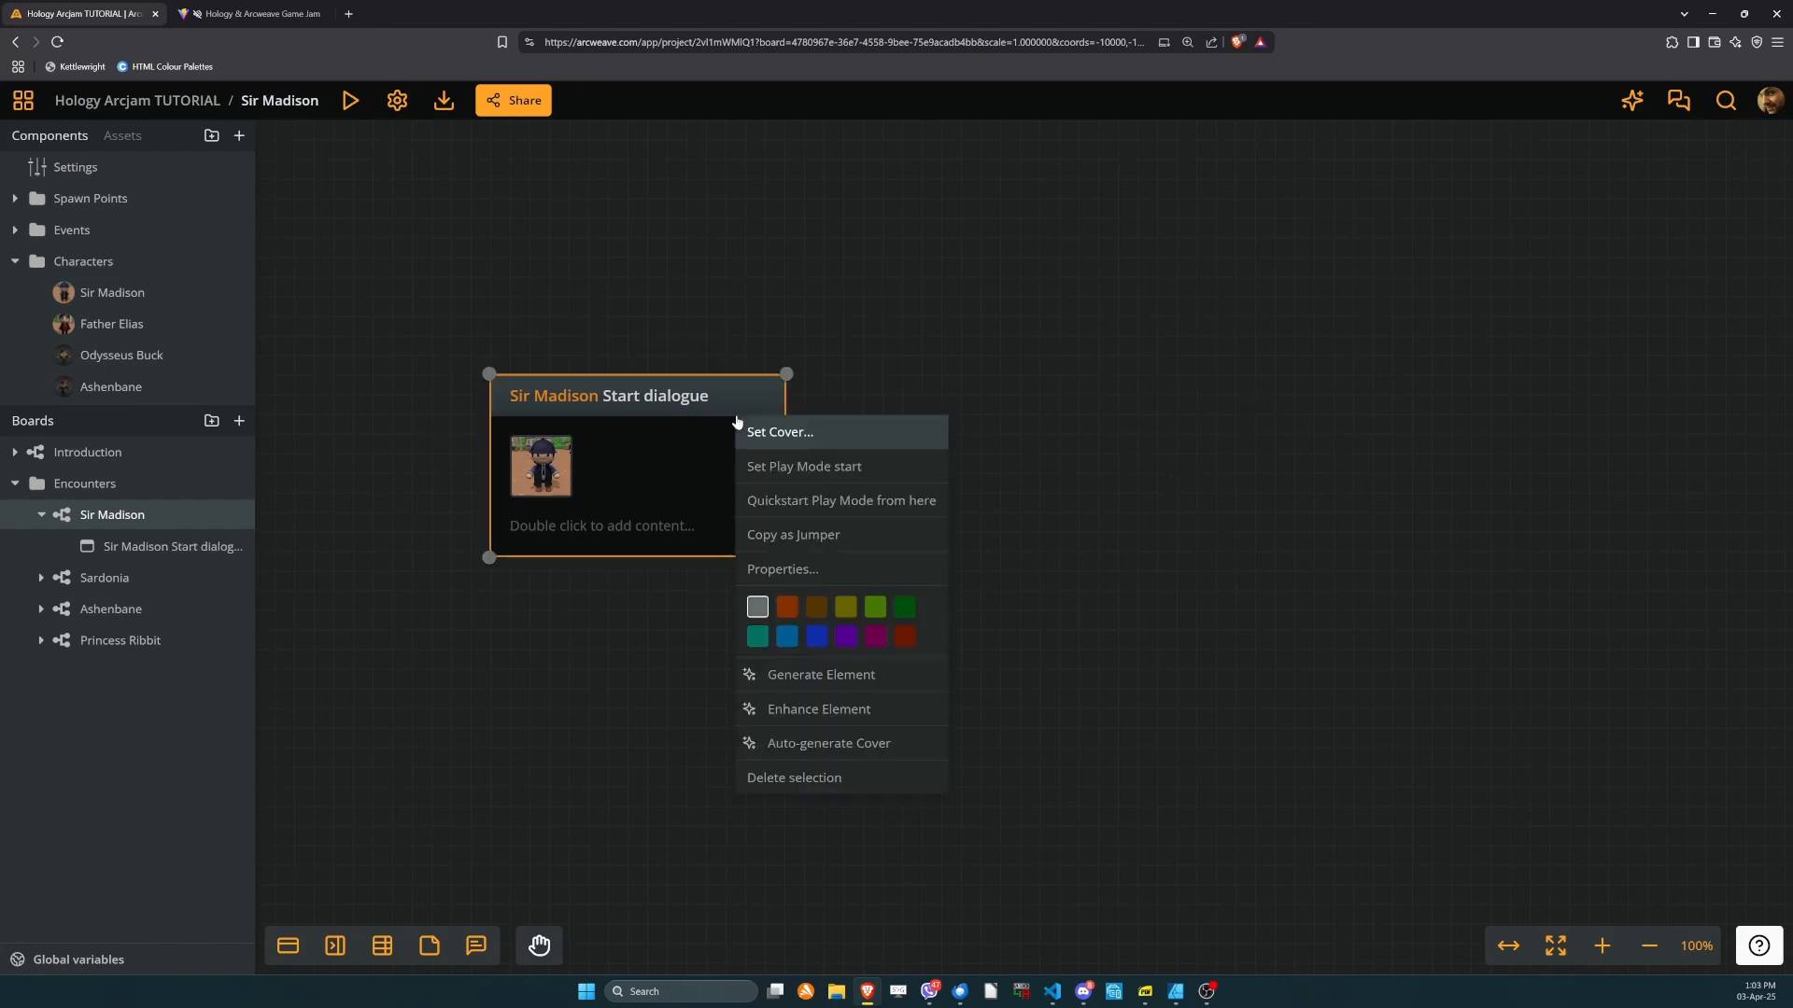
{"action": "left_click", "coordinate": [834, 570]}
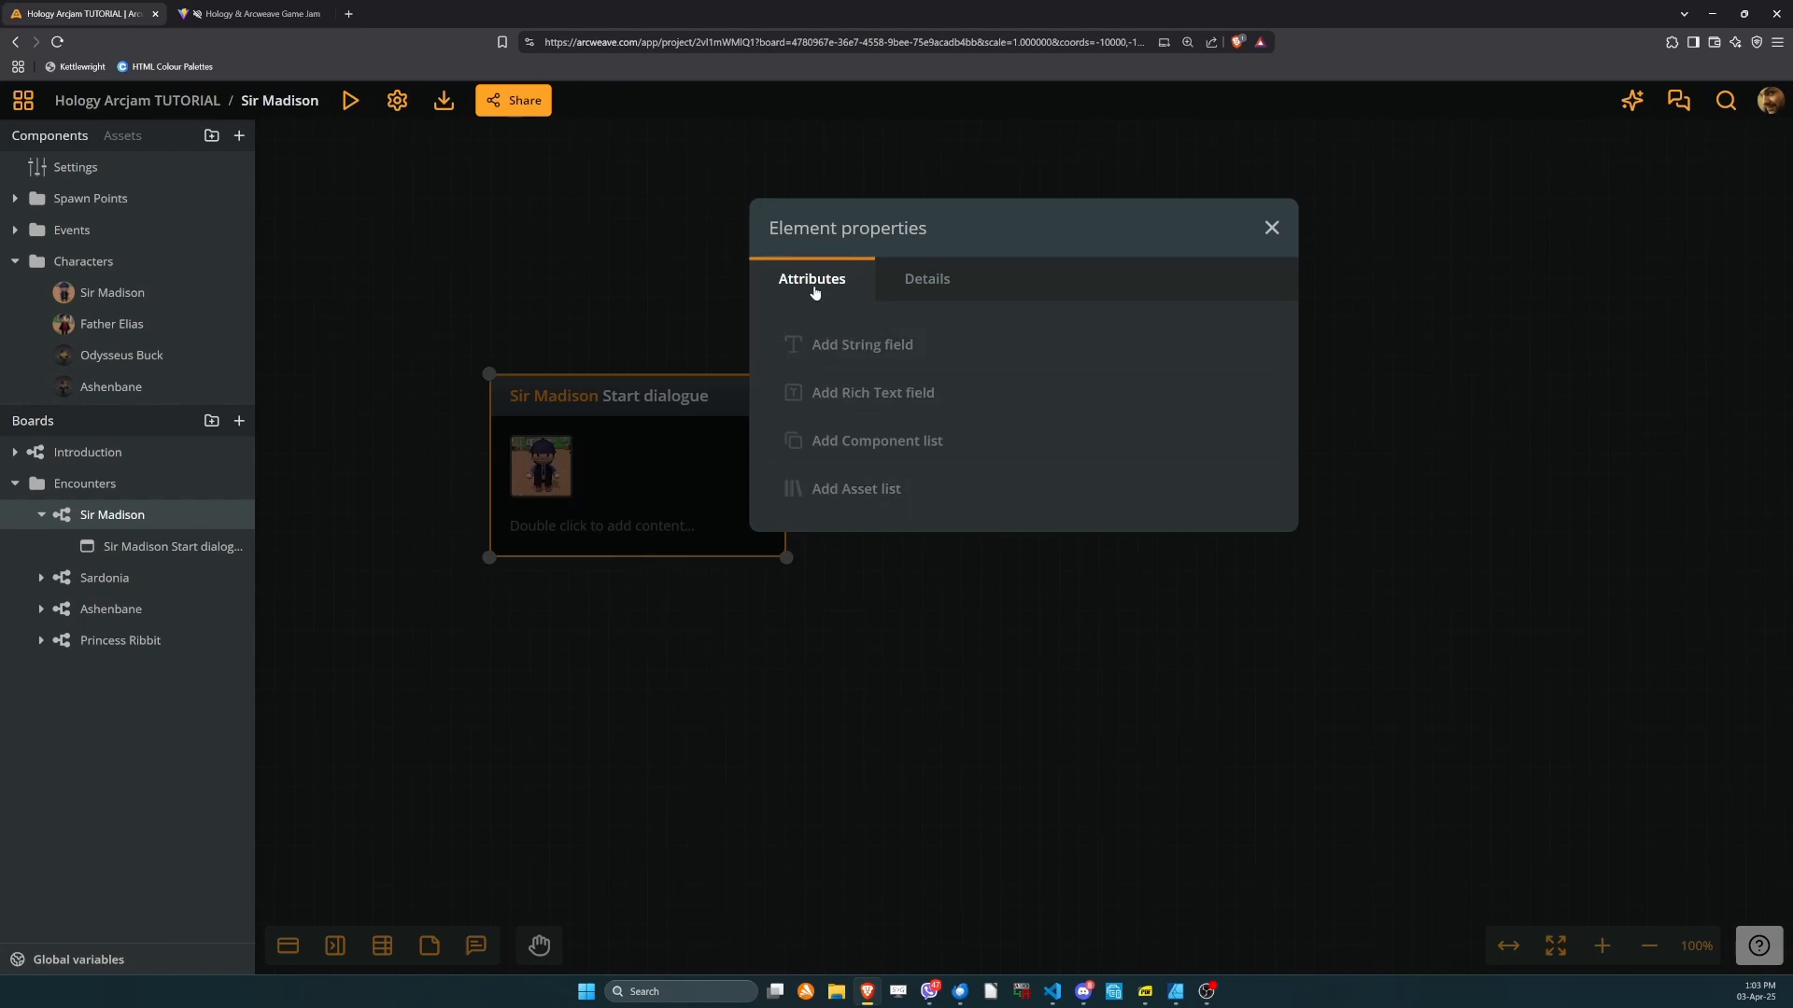
{"action": "left_click", "coordinate": [674, 497]}
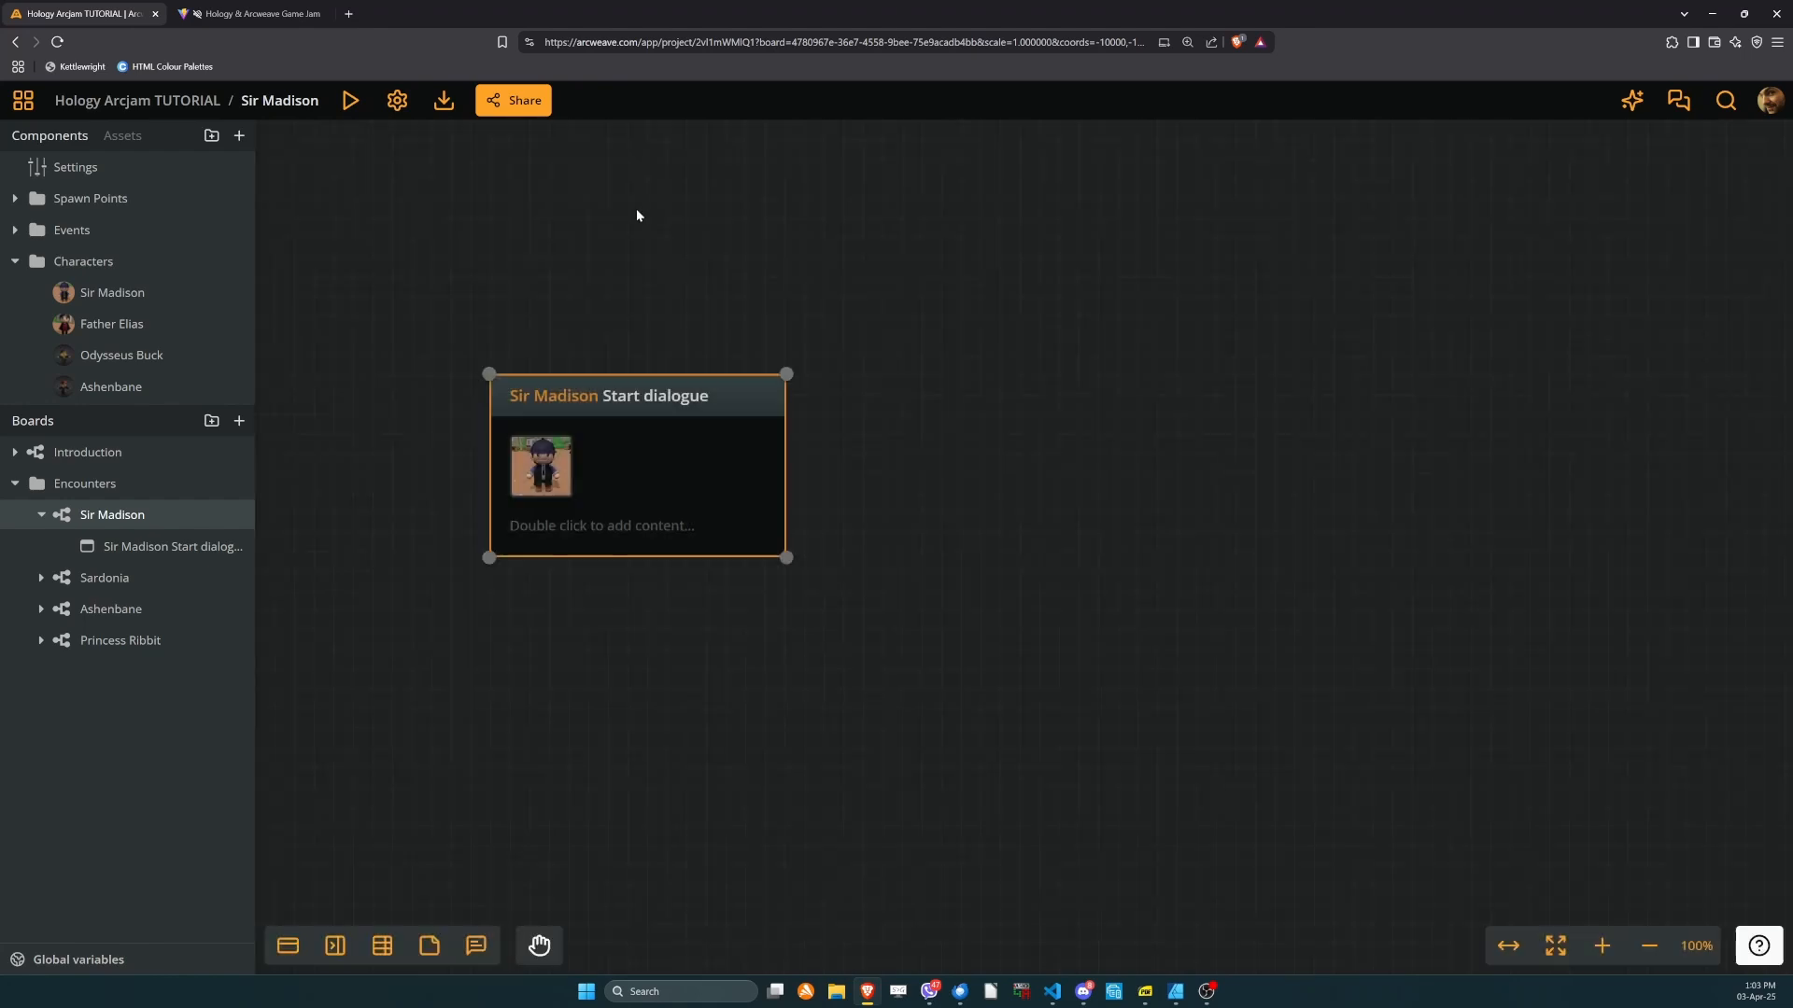
{"action": "left_click", "coordinate": [161, 580]}
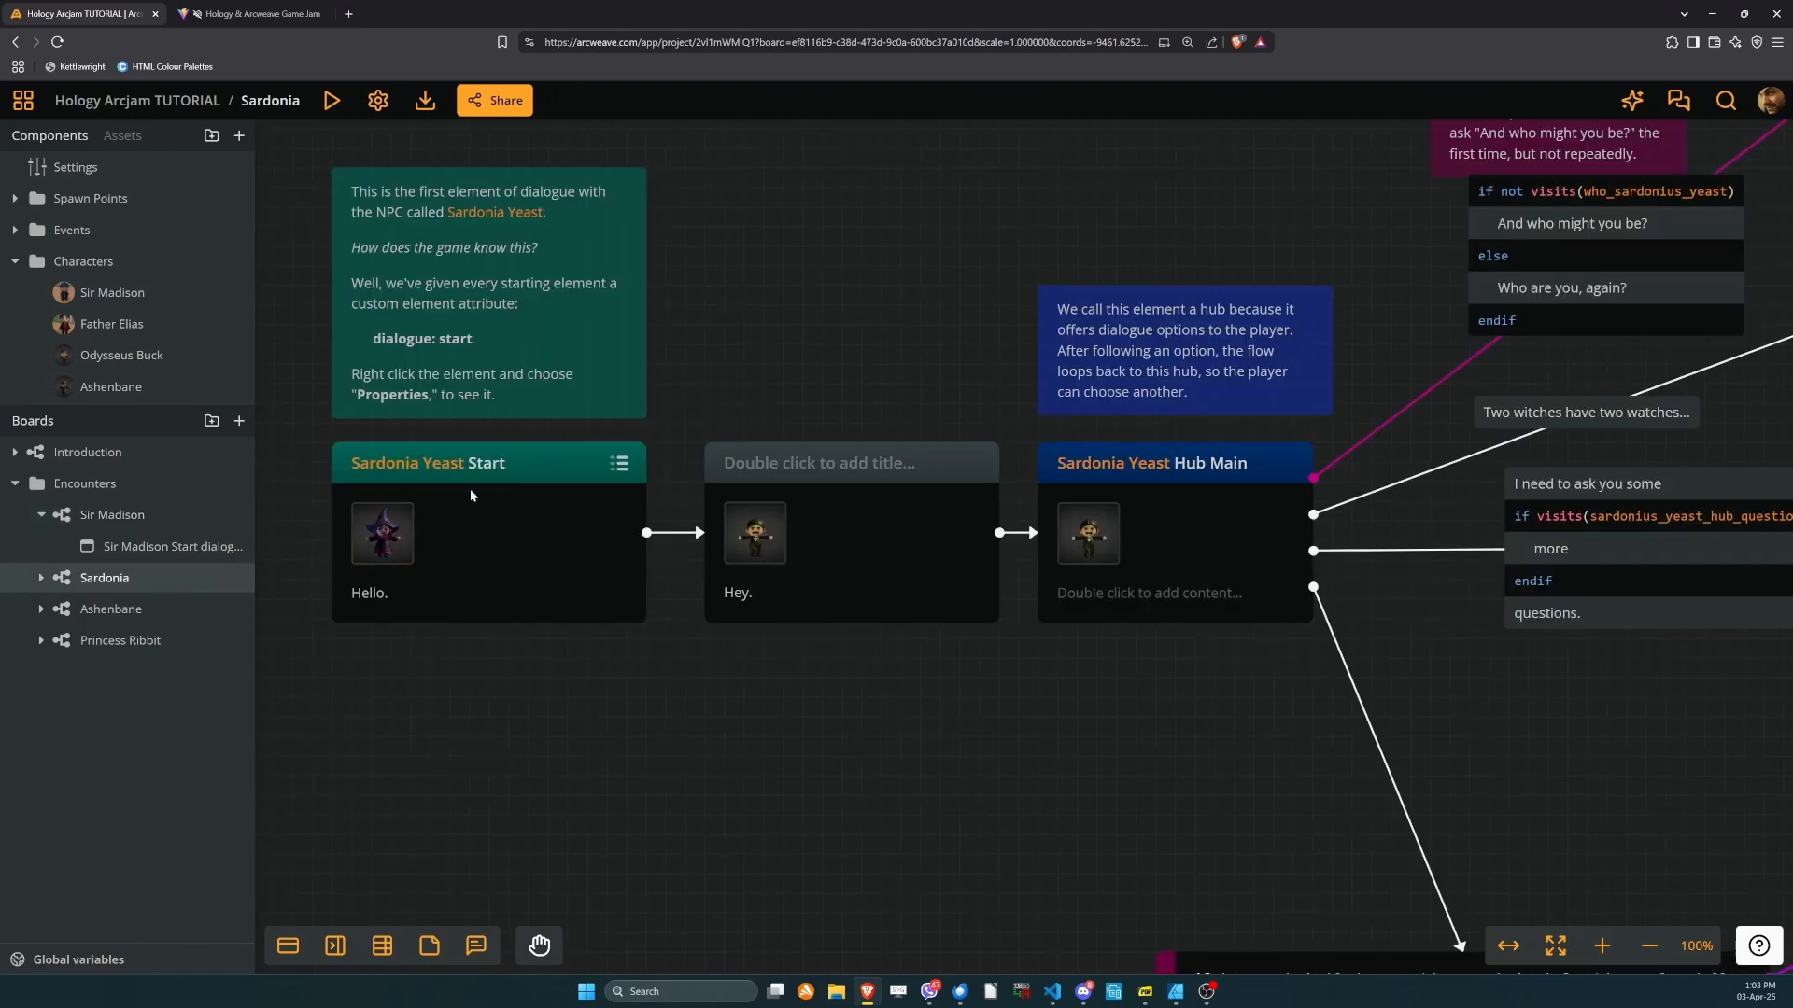
{"action": "mouse_move", "coordinate": [617, 475]}
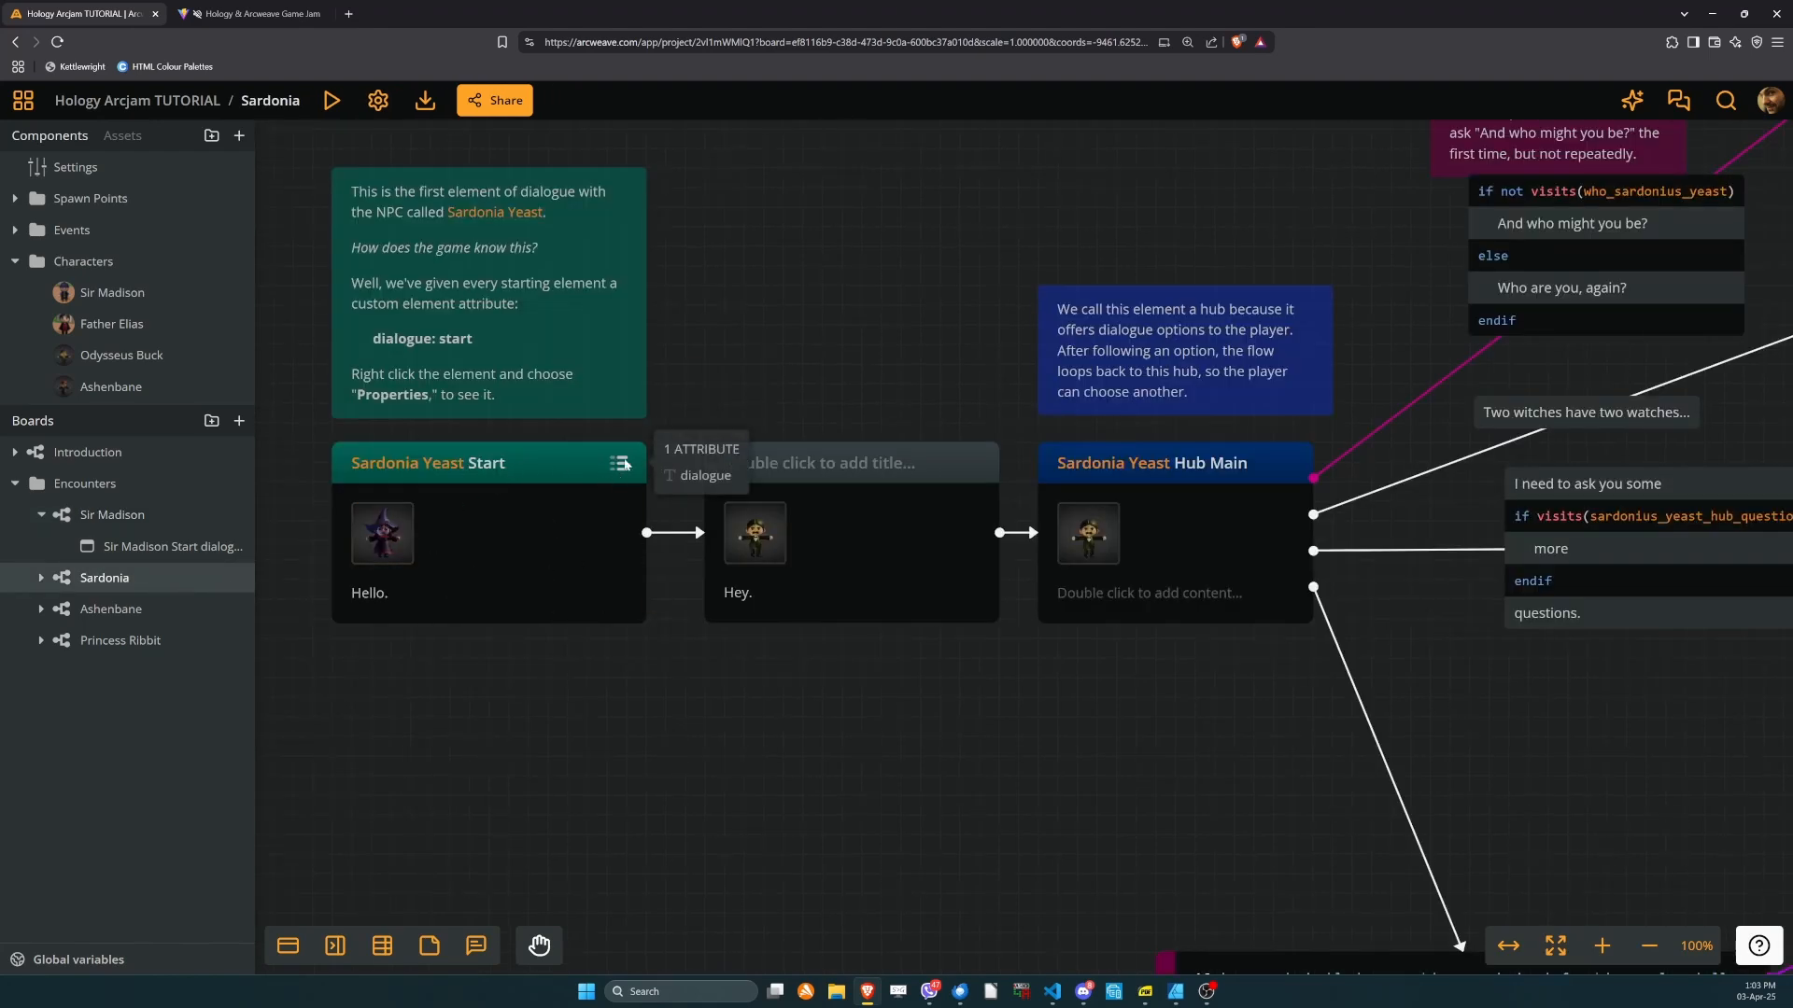
{"action": "left_click", "coordinate": [620, 463]}
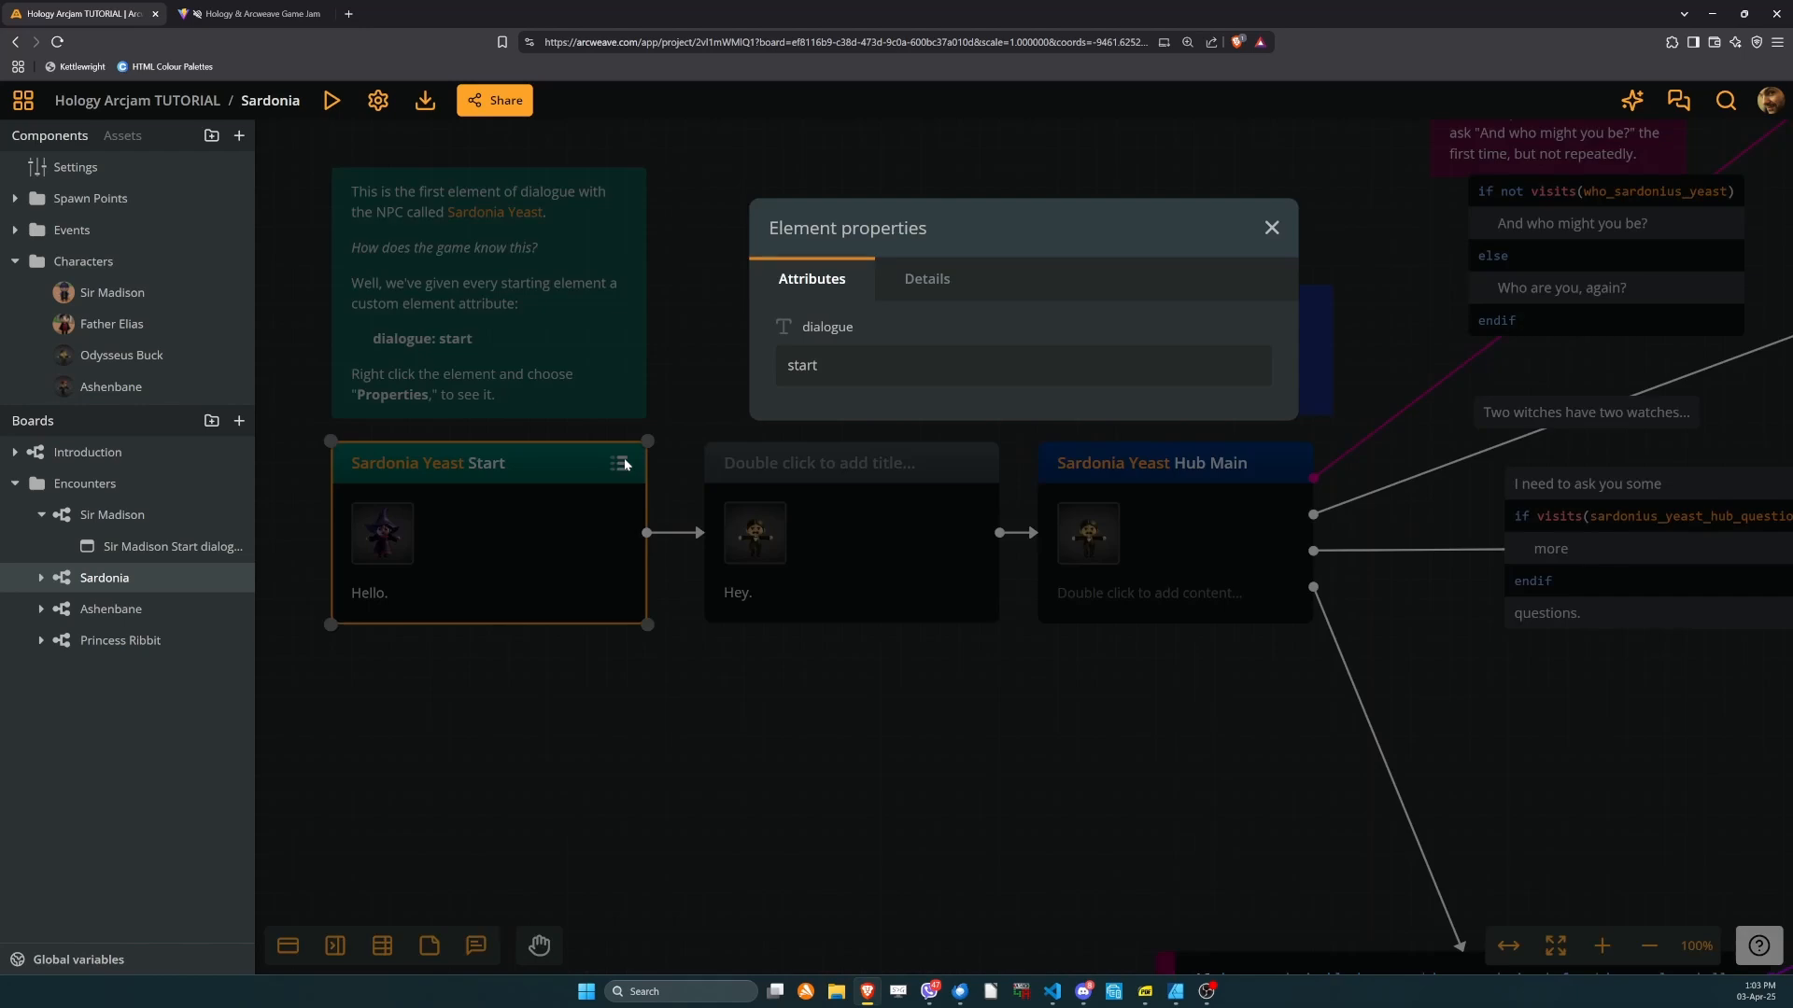
{"action": "double_click", "coordinate": [830, 328]}
{"action": "left_click", "coordinate": [870, 375]}
{"action": "left_click", "coordinate": [880, 856]}
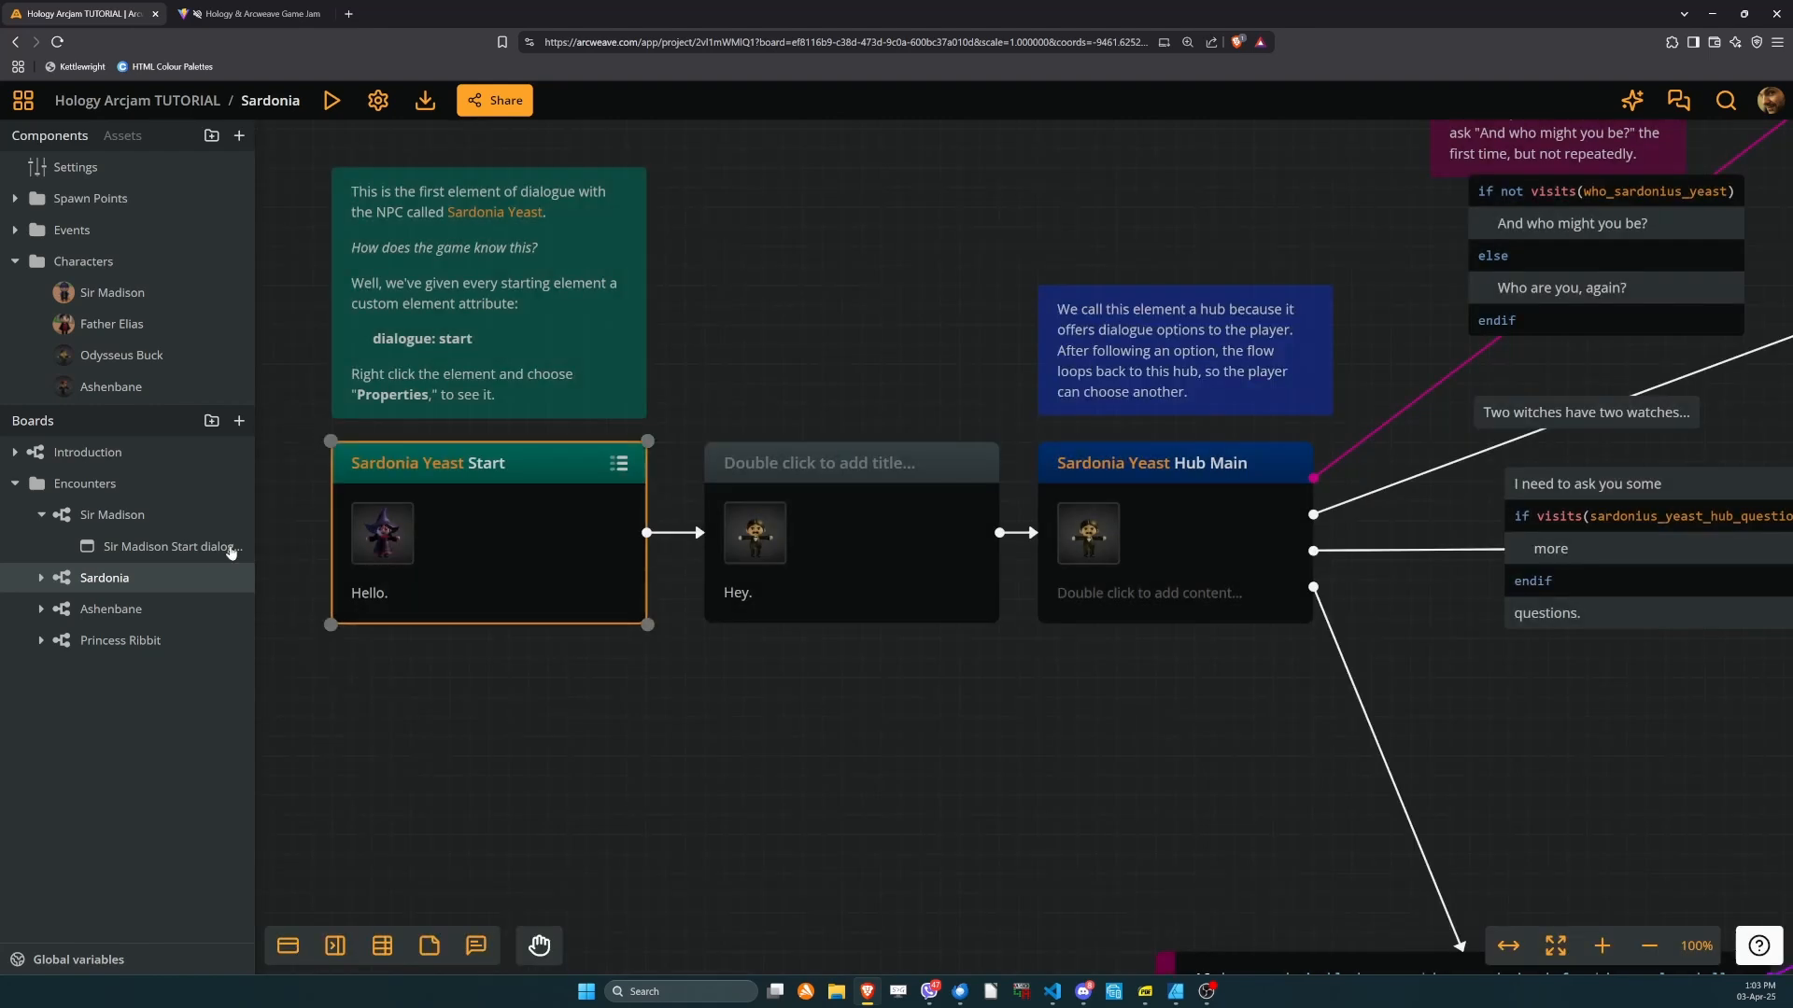
Give the start element on the Sir Madison board a string attribute named dialogue with the value start.
{"action": "left_click", "coordinate": [112, 515]}
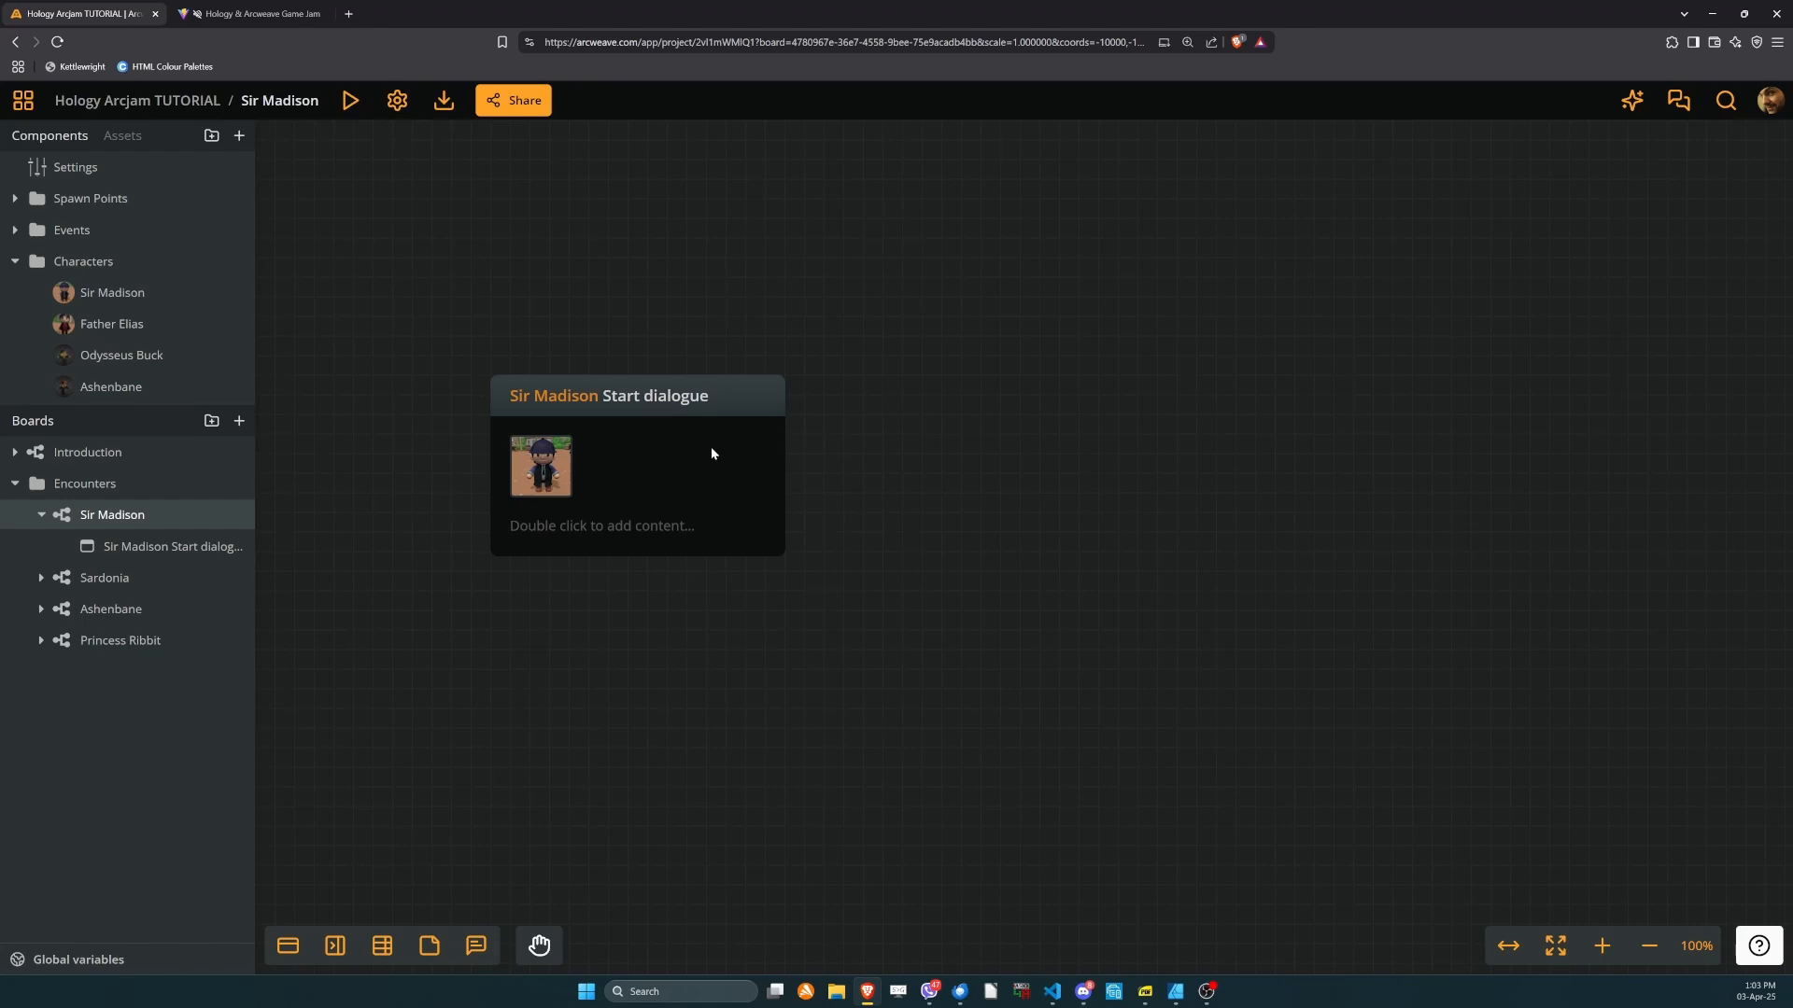
{"action": "right_click", "coordinate": [711, 453]}
{"action": "left_click", "coordinate": [773, 599]}
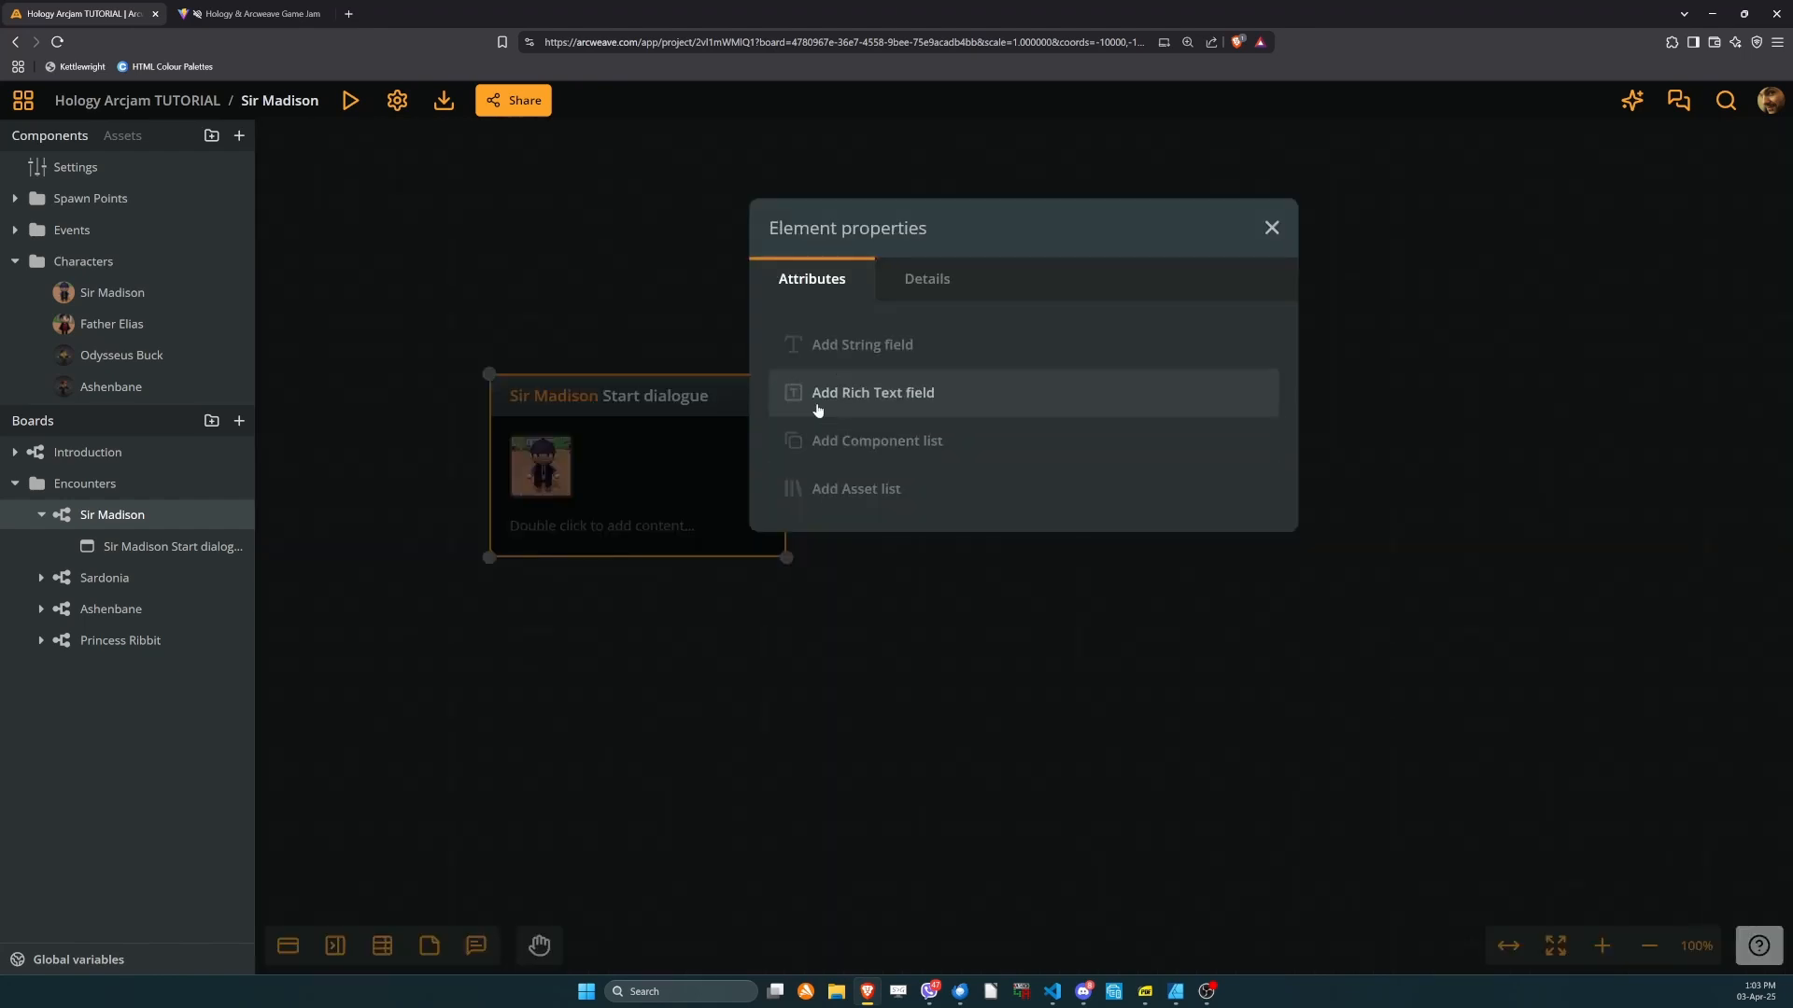
{"action": "left_click", "coordinate": [899, 340]}
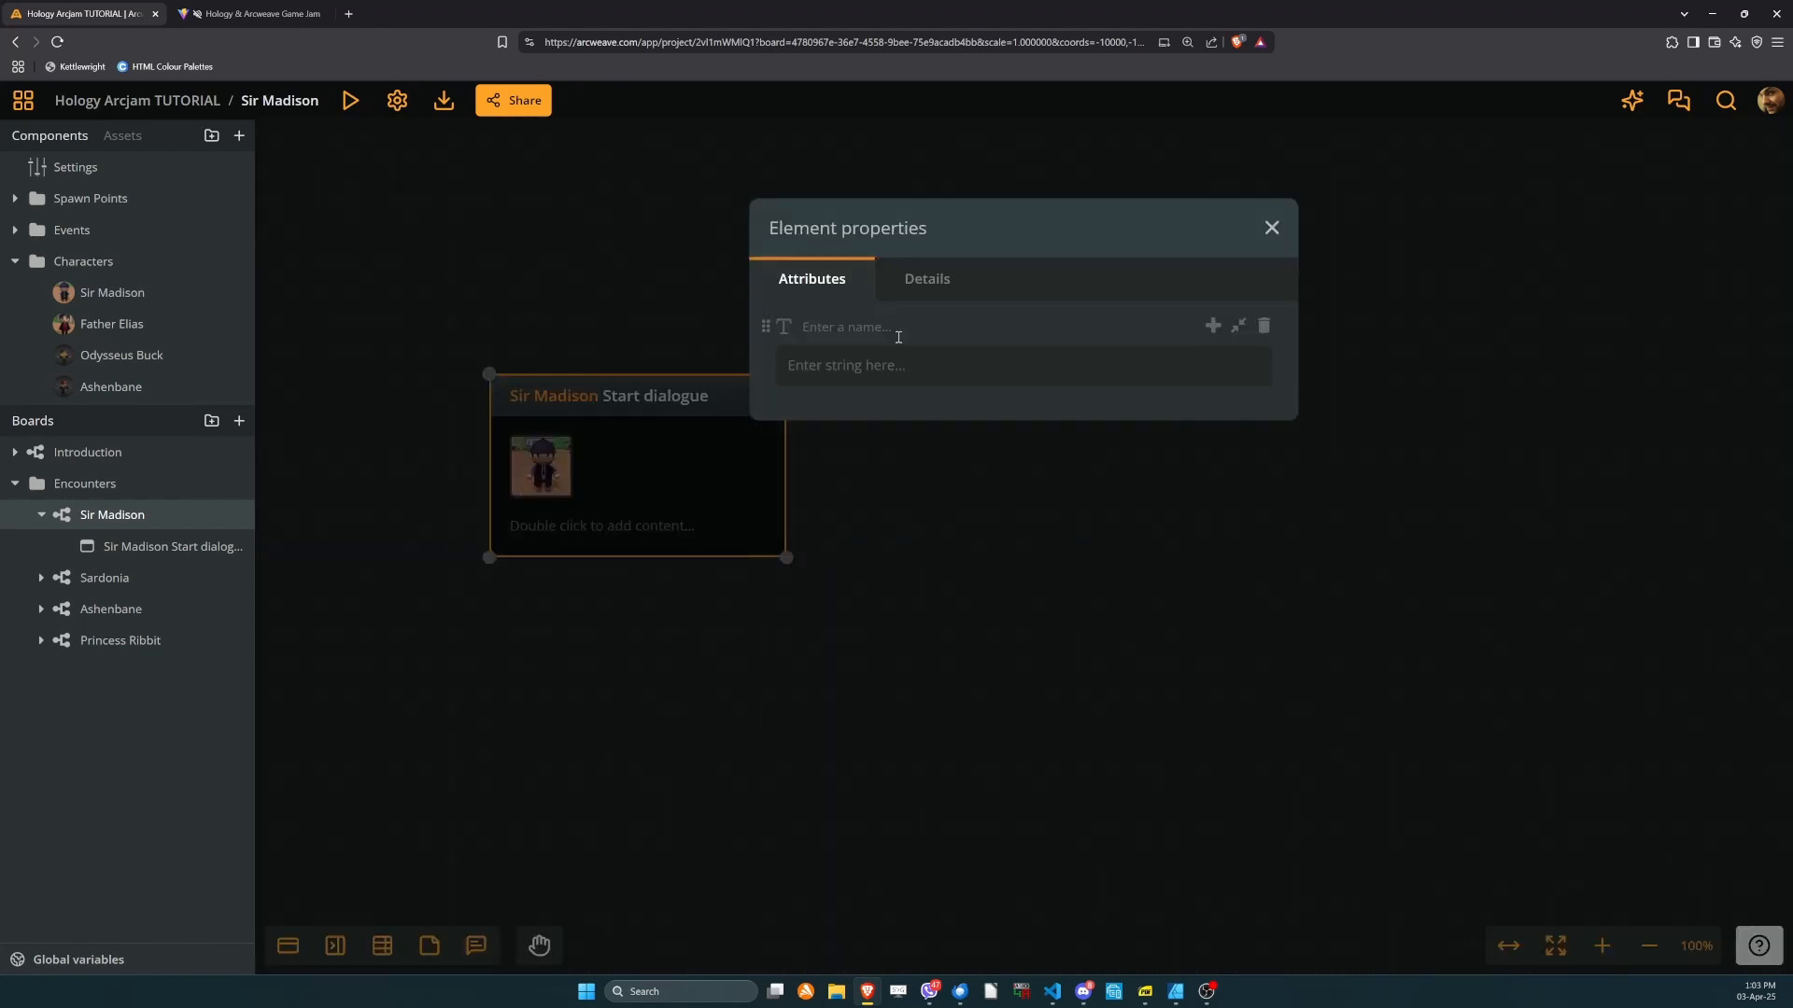
{"action": "type", "text": "dialogue"}
{"action": "left_click", "coordinate": [962, 368]}
{"action": "type", "text": "start"}
{"action": "key", "text": "Escape"}
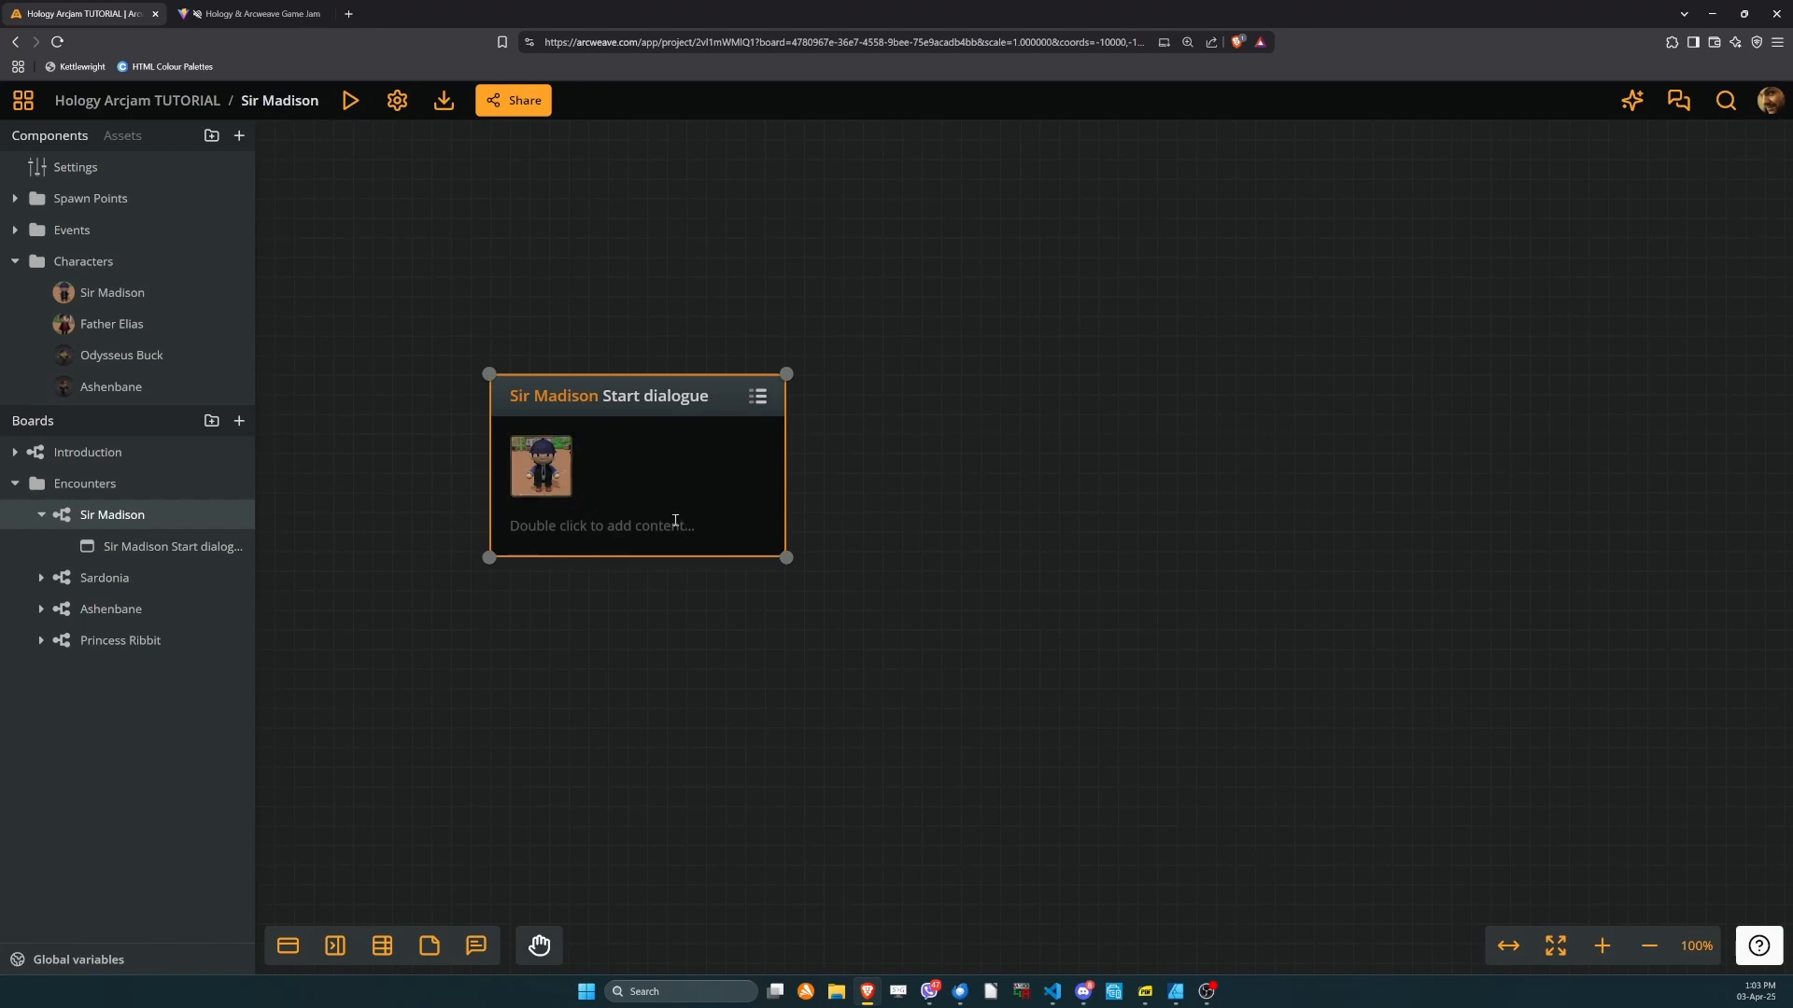
Enter "Hello there!" as the content of Sir Madison's start element.
{"action": "double_click", "coordinate": [675, 522]}
{"action": "type", "text": "Hello there!"}
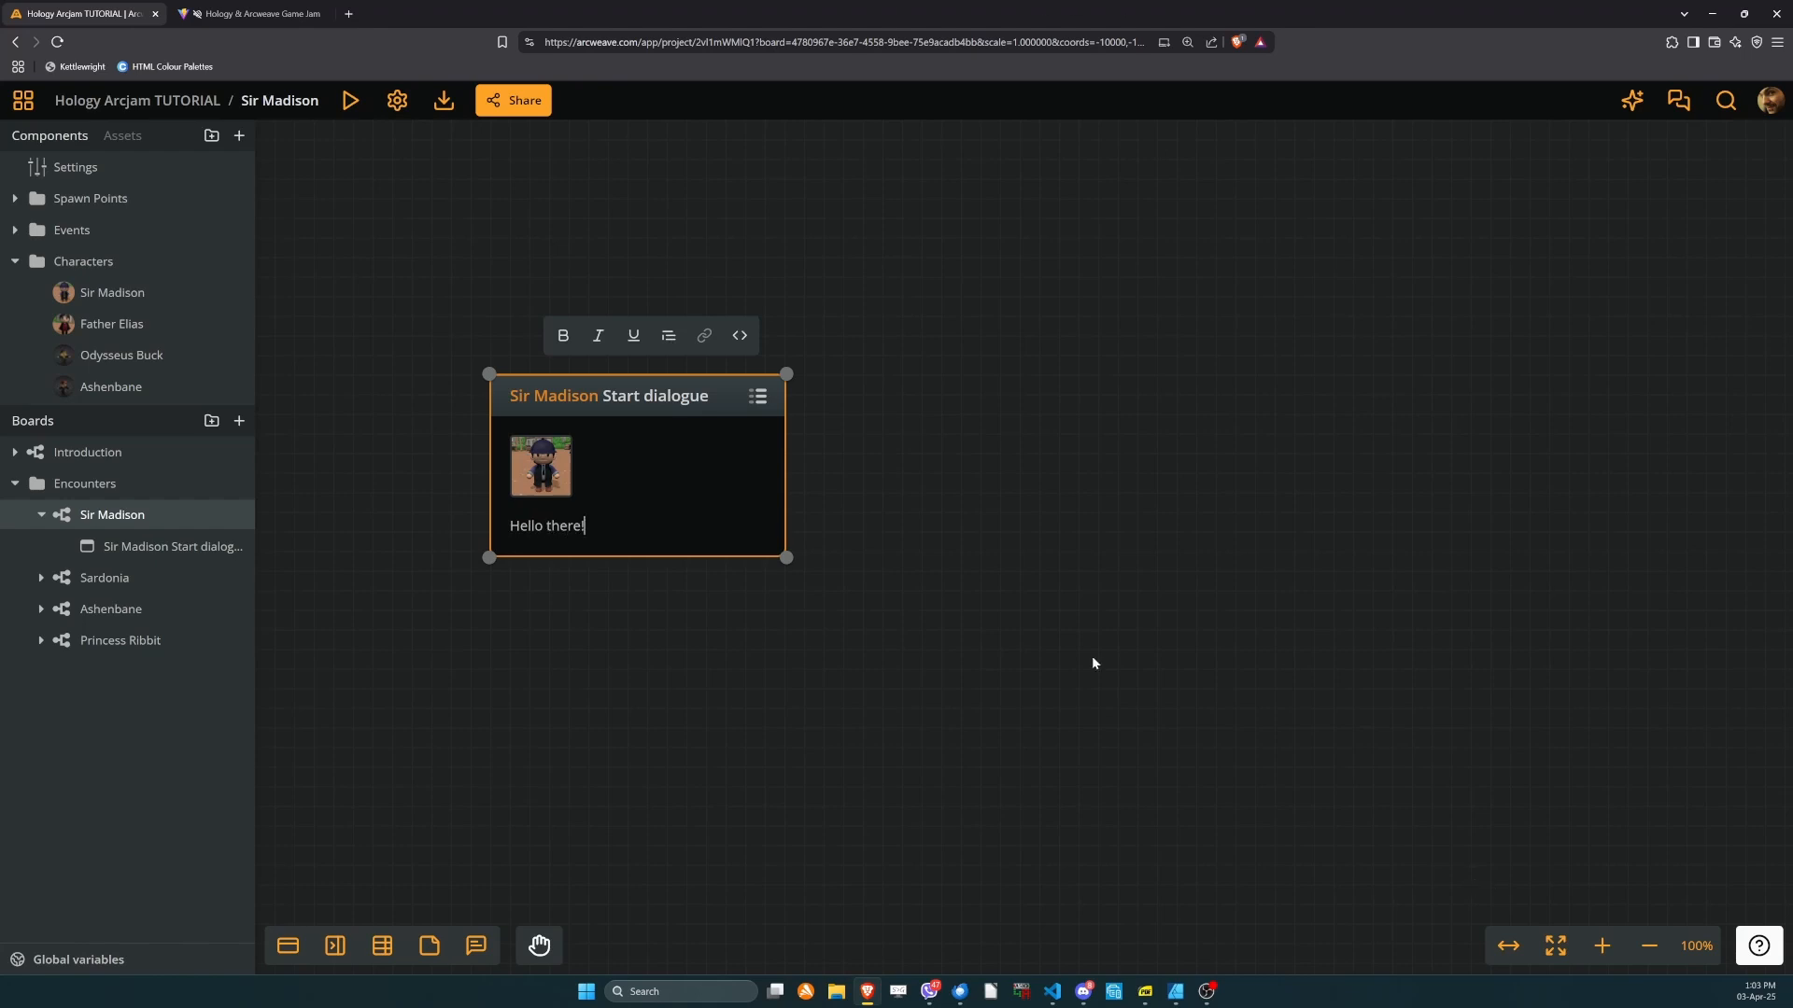
{"action": "left_click", "coordinate": [873, 259]}
Switch to the Hology game page, reload it, walk up to Sir Madison beside the grocery stall and talk to him.
{"action": "left_click", "coordinate": [248, 13]}
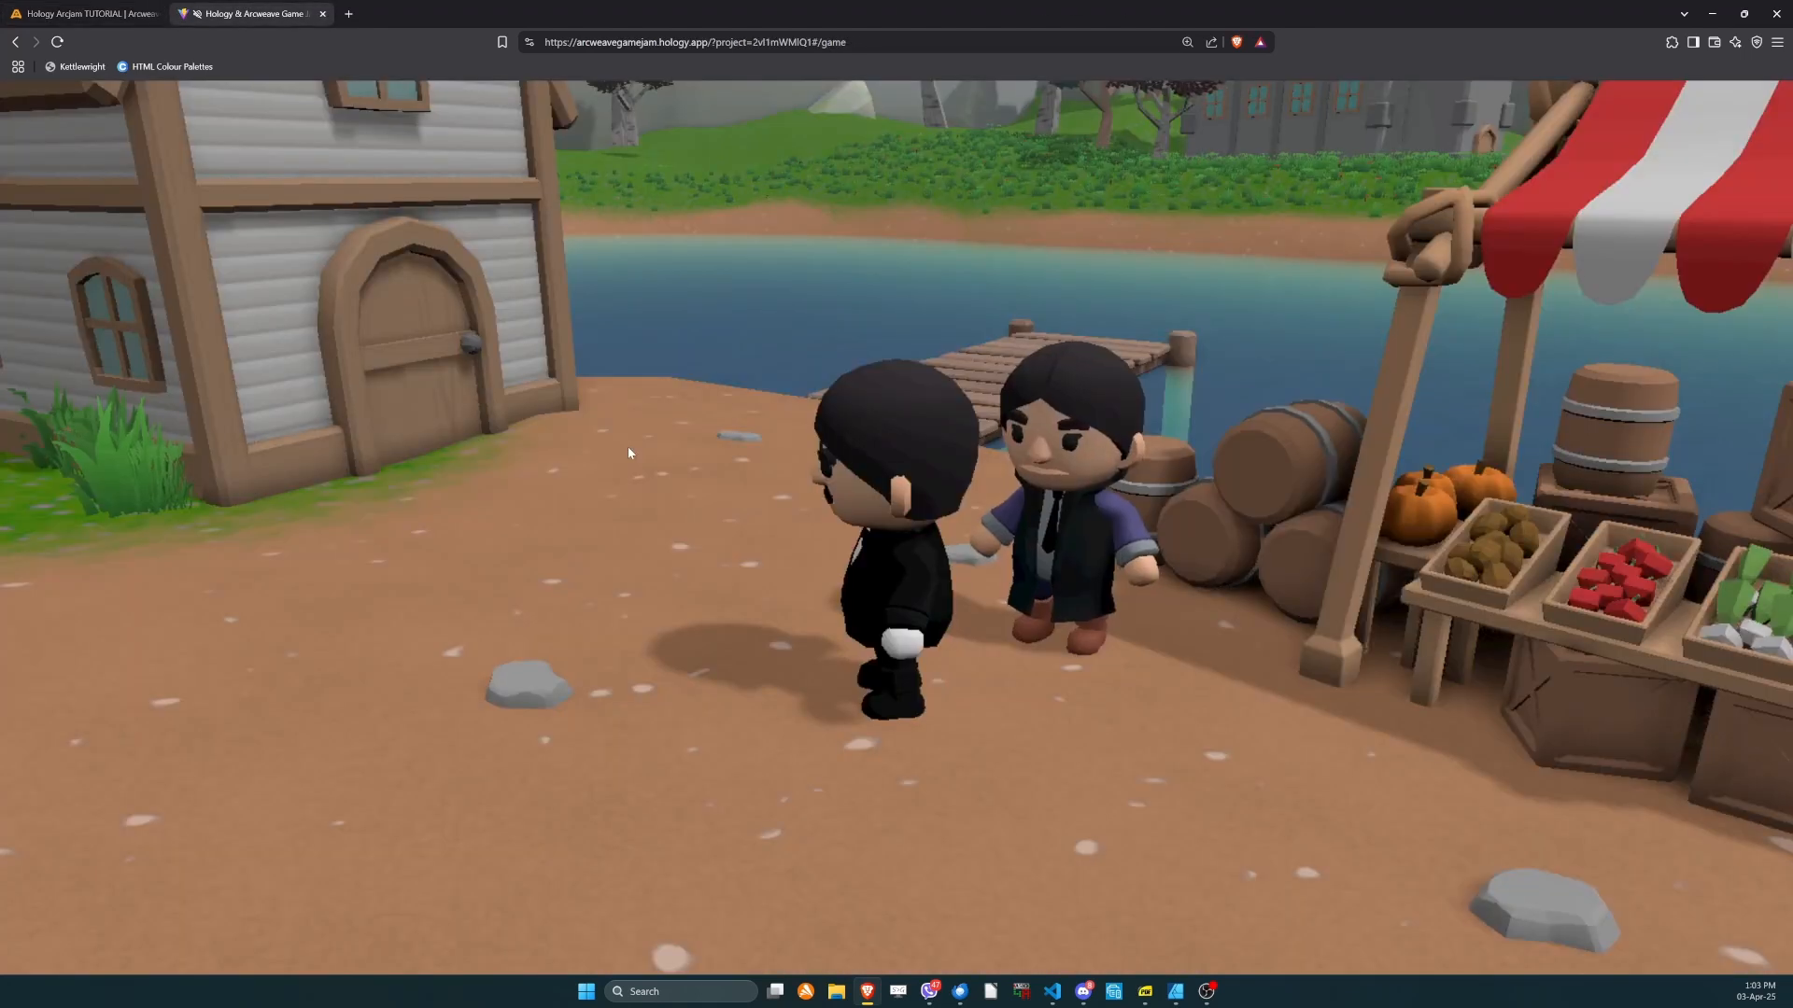
{"action": "key", "text": "F5"}
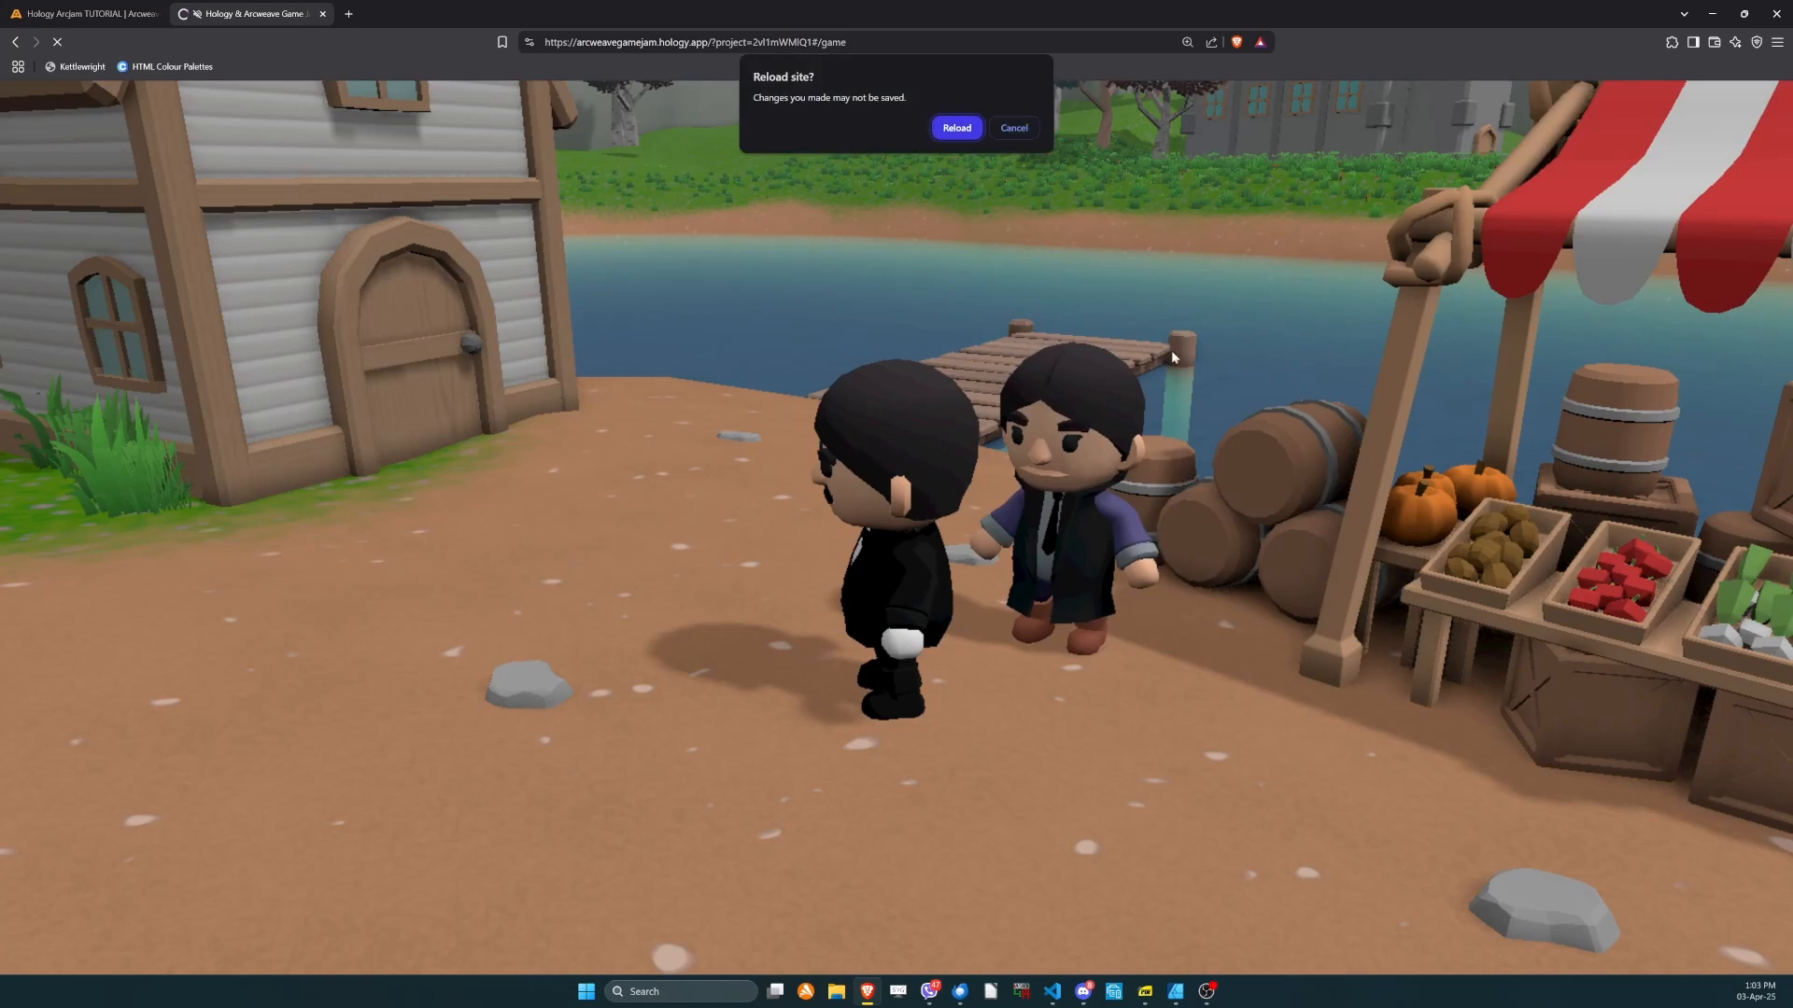
{"action": "left_click", "coordinate": [938, 125]}
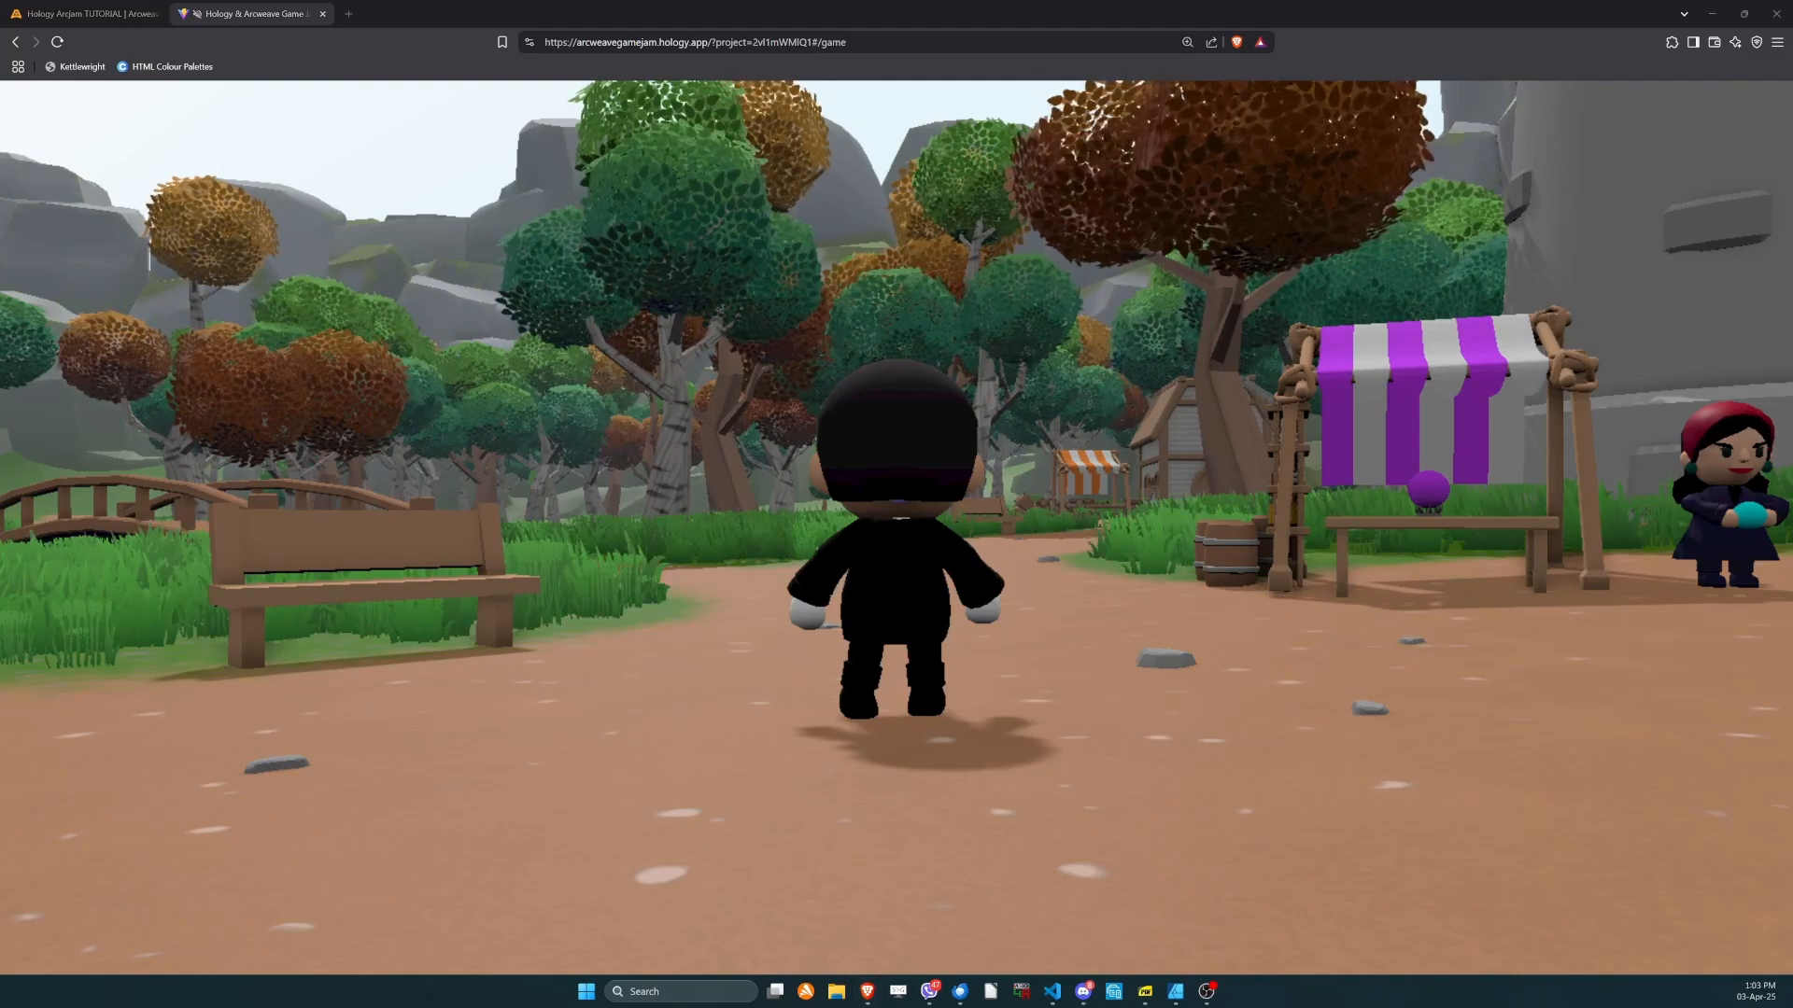
{"action": "left_click", "coordinate": [871, 734]}
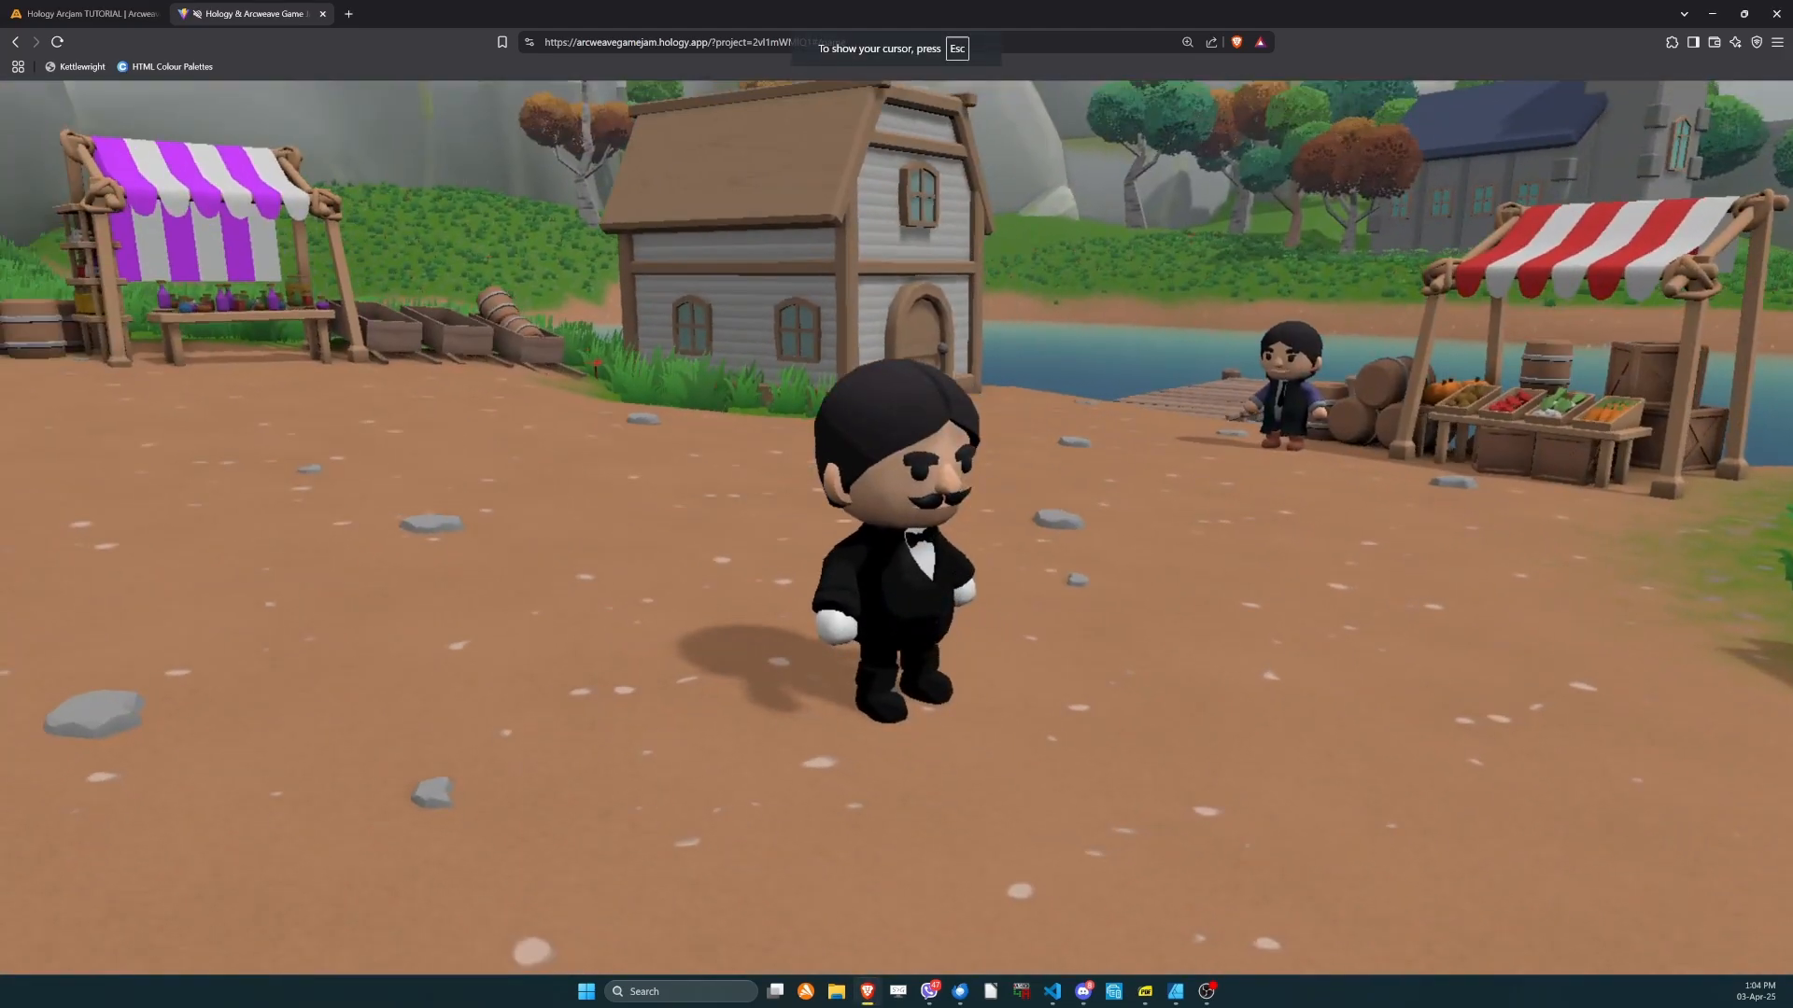
{"action": "key", "text": "w"}
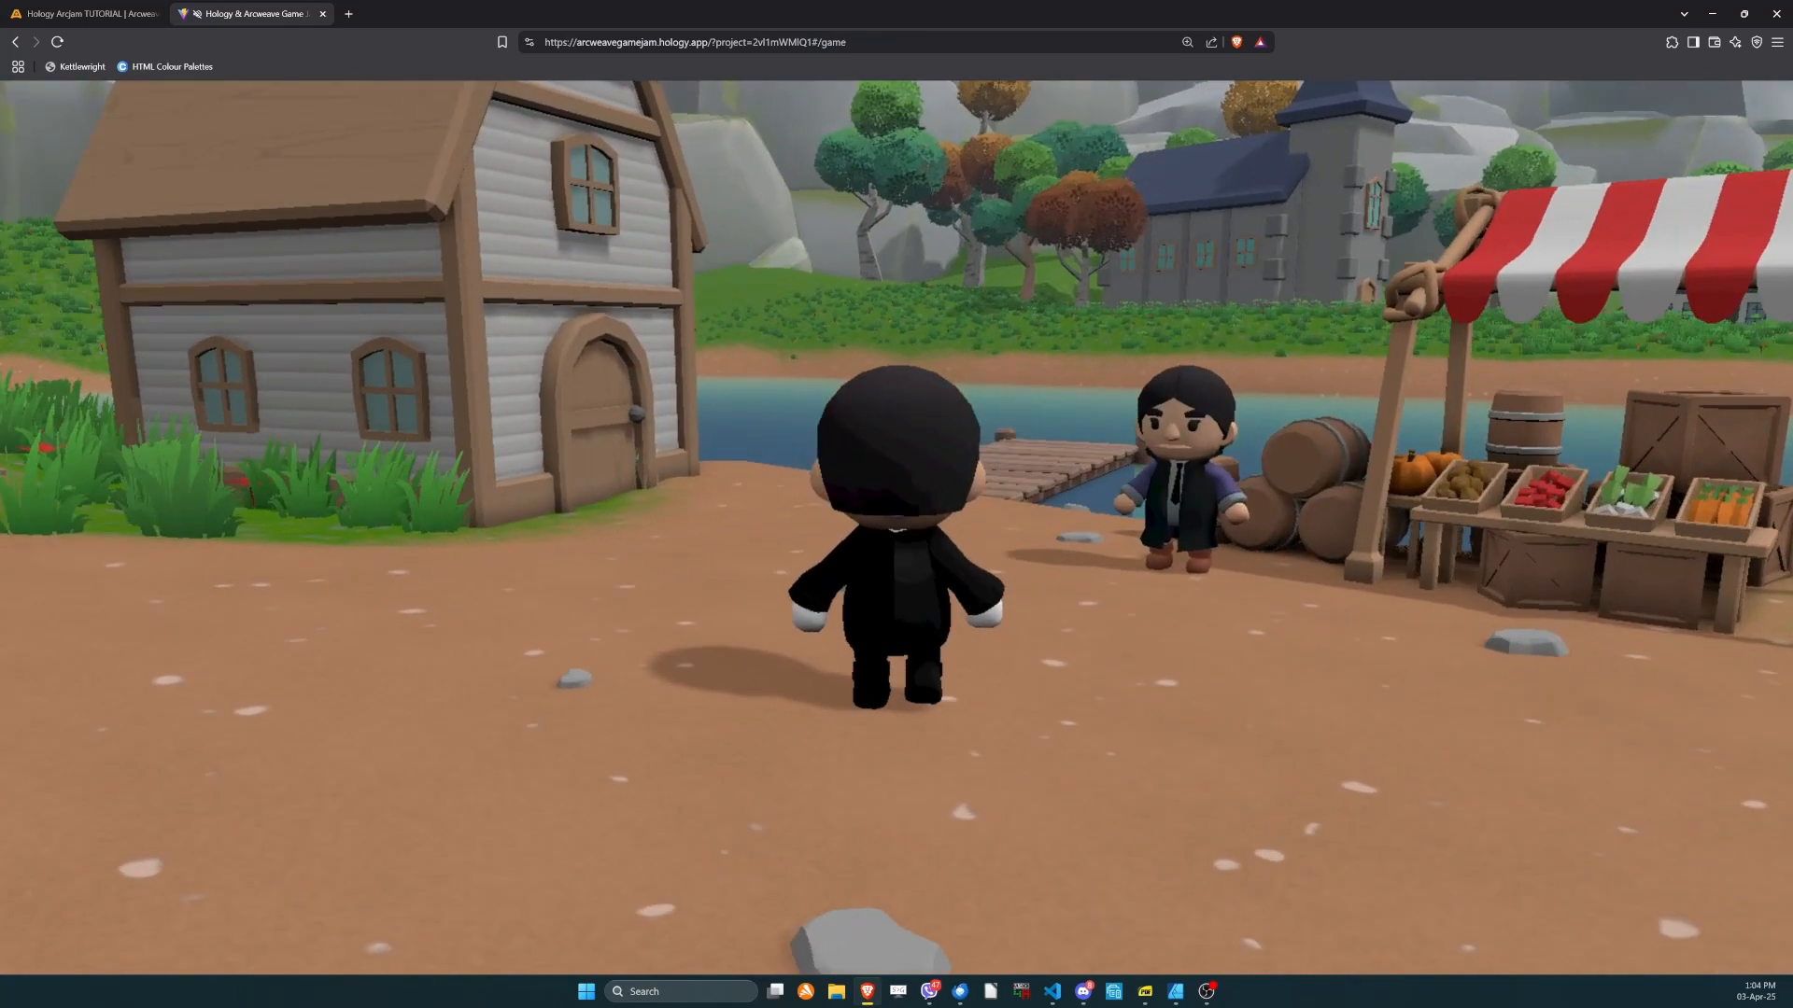
{"action": "key", "text": "w"}
{"action": "key", "text": "e"}
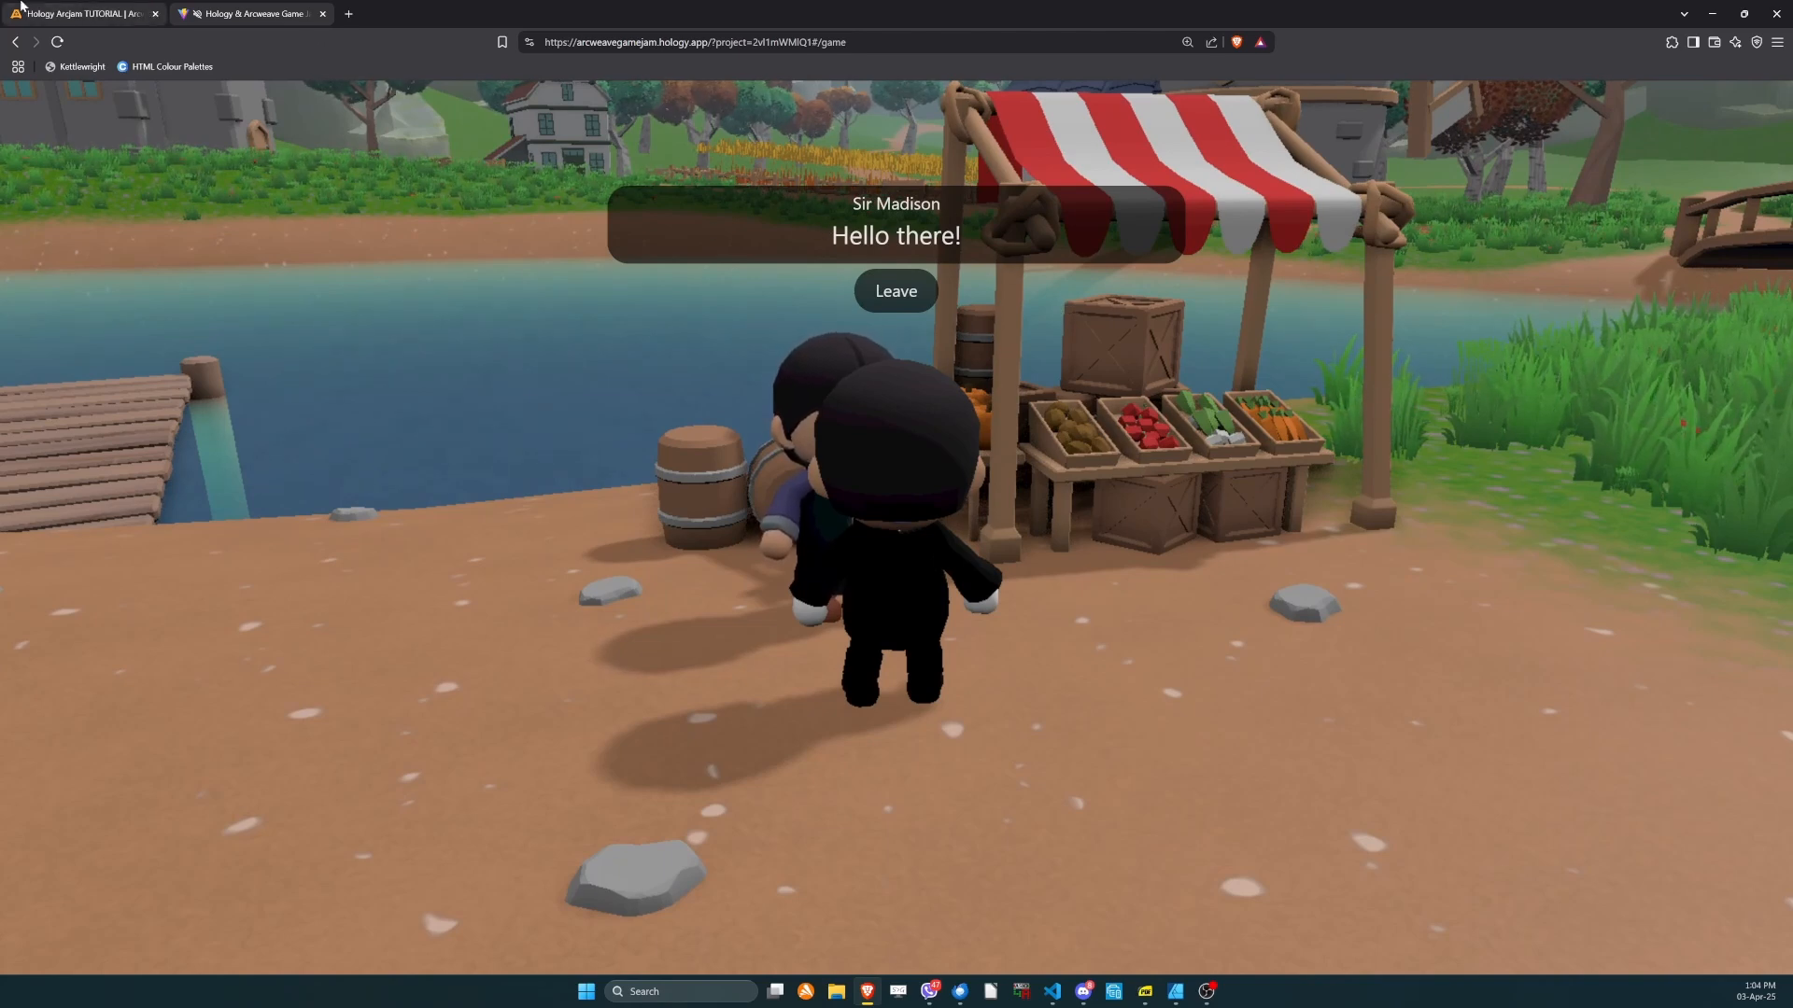
Check the spoken line against the start element in Arcweave, and leave the in-game conversation with Sir Madison.
{"action": "left_click", "coordinate": [56, 11]}
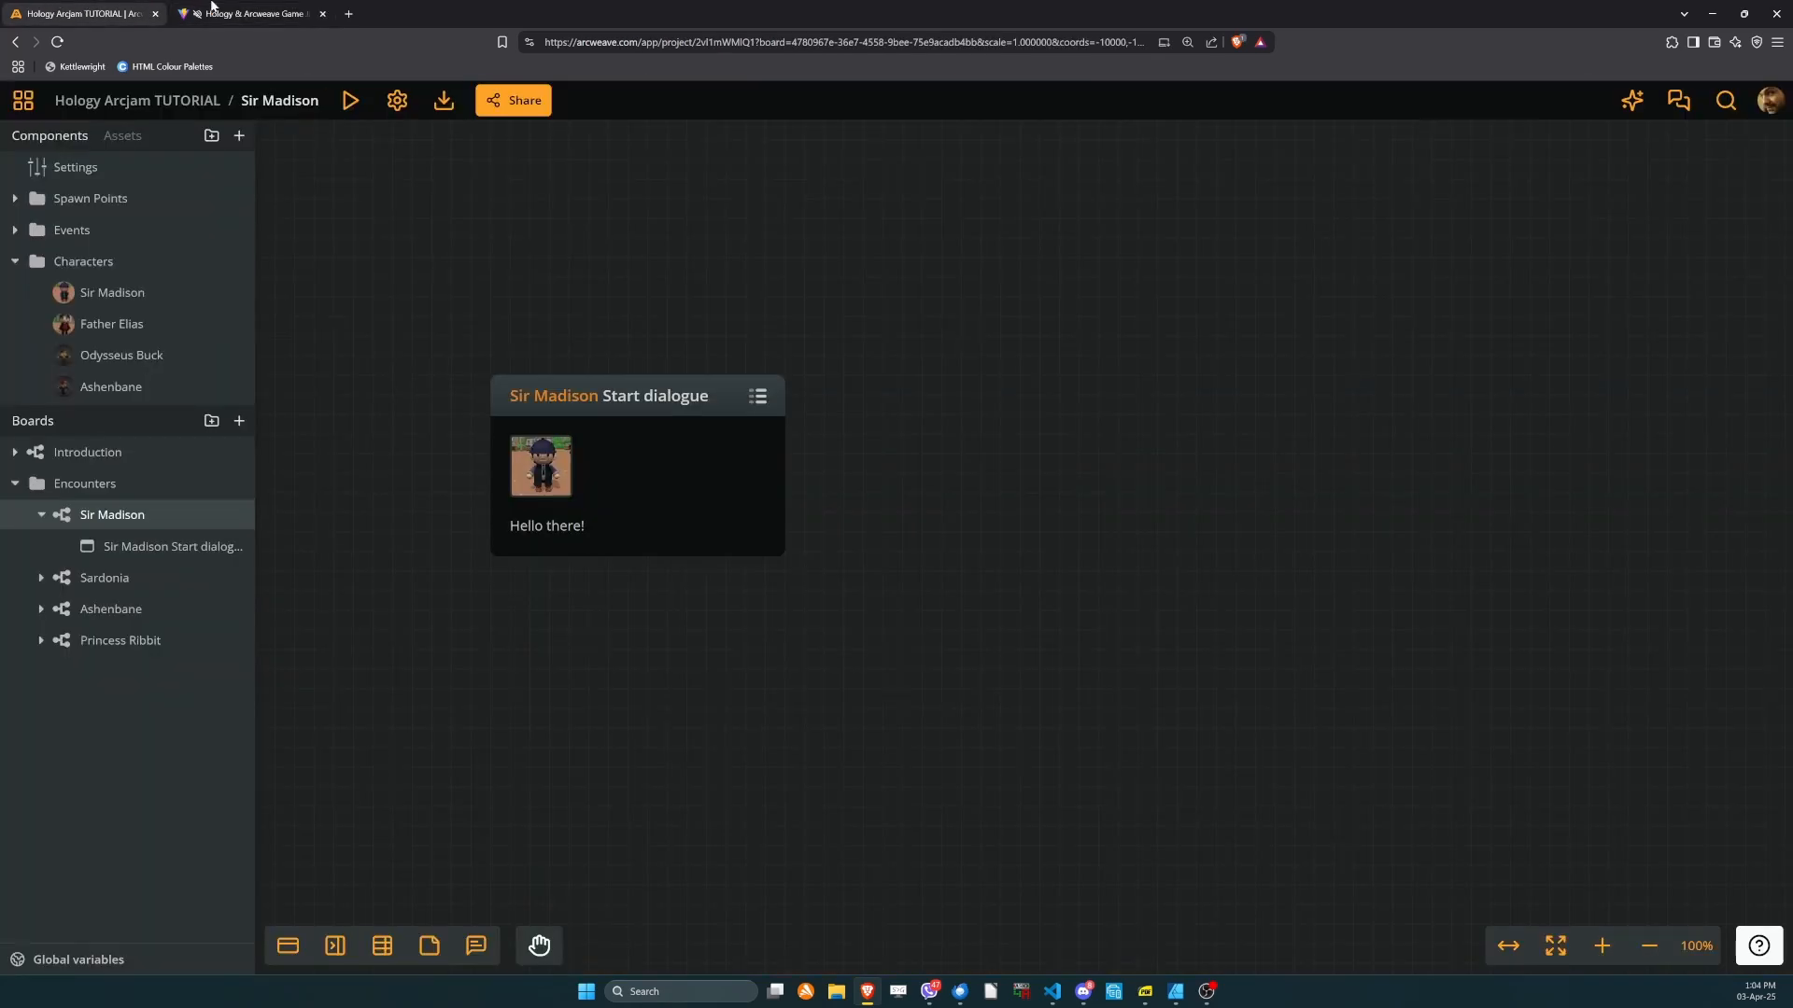
{"action": "left_click", "coordinate": [250, 13]}
{"action": "left_click", "coordinate": [894, 297]}
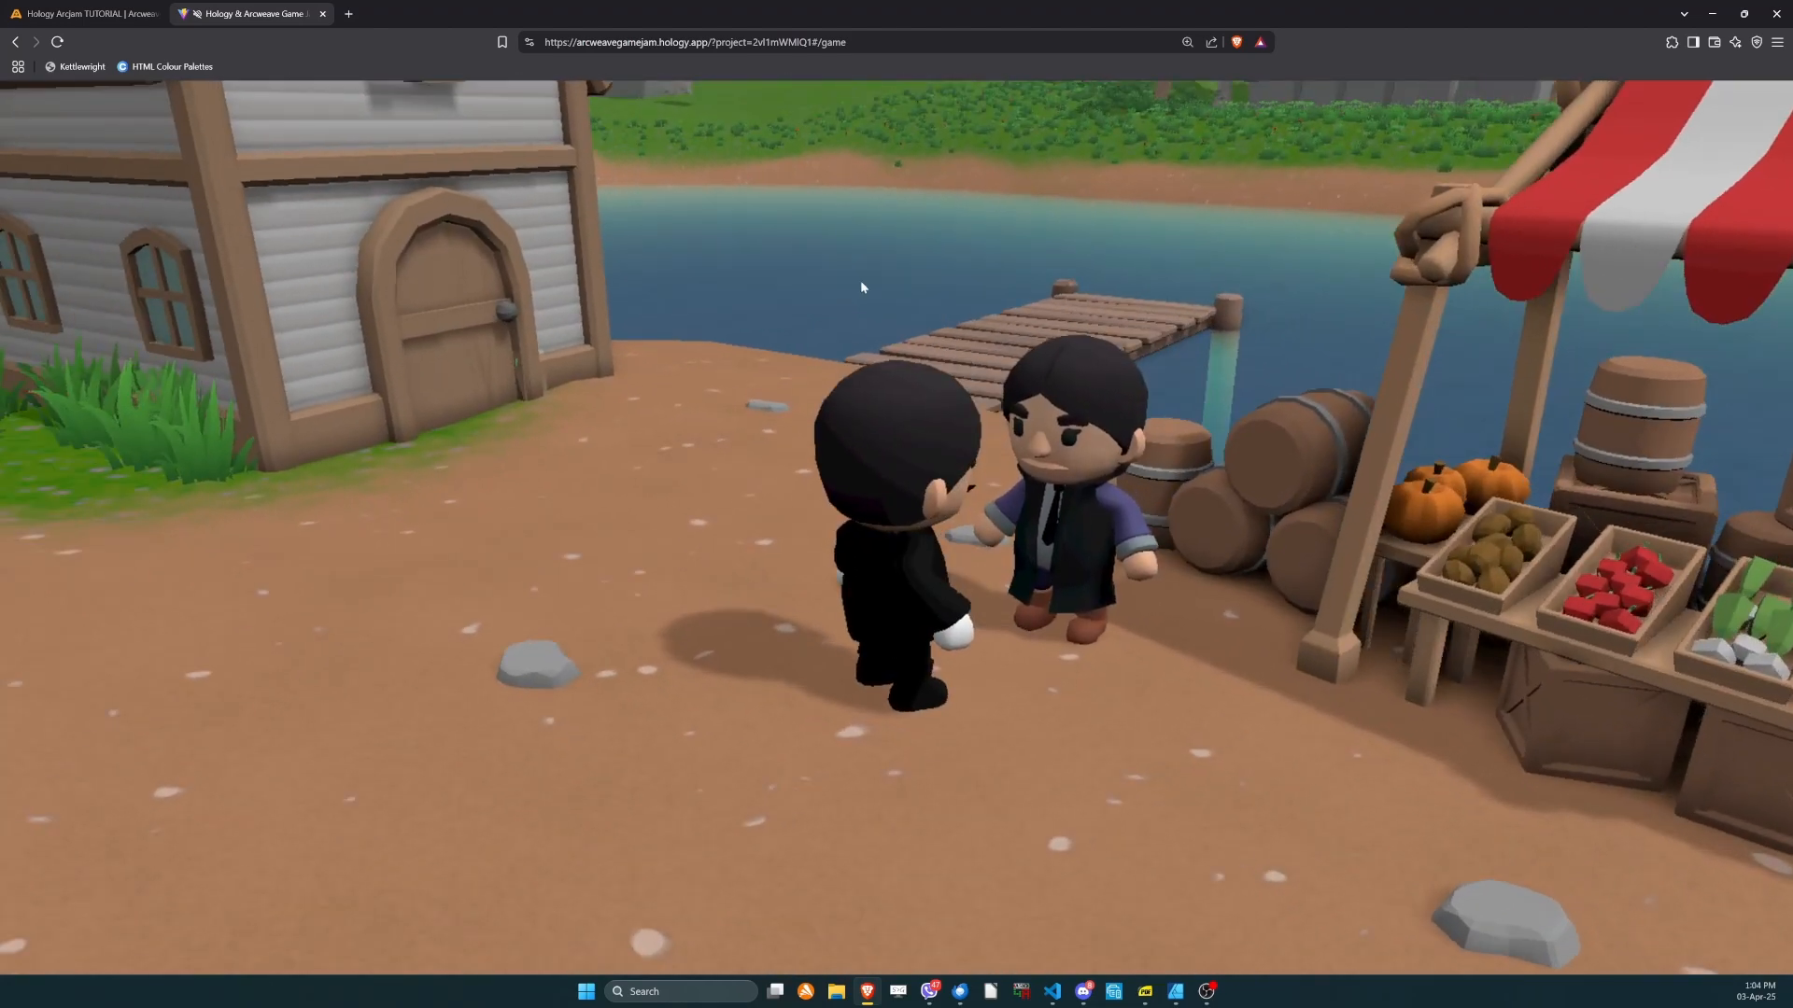
Switch to Arcweave and create a new element connected from Sir Madison's start element.
{"action": "left_click", "coordinate": [84, 13]}
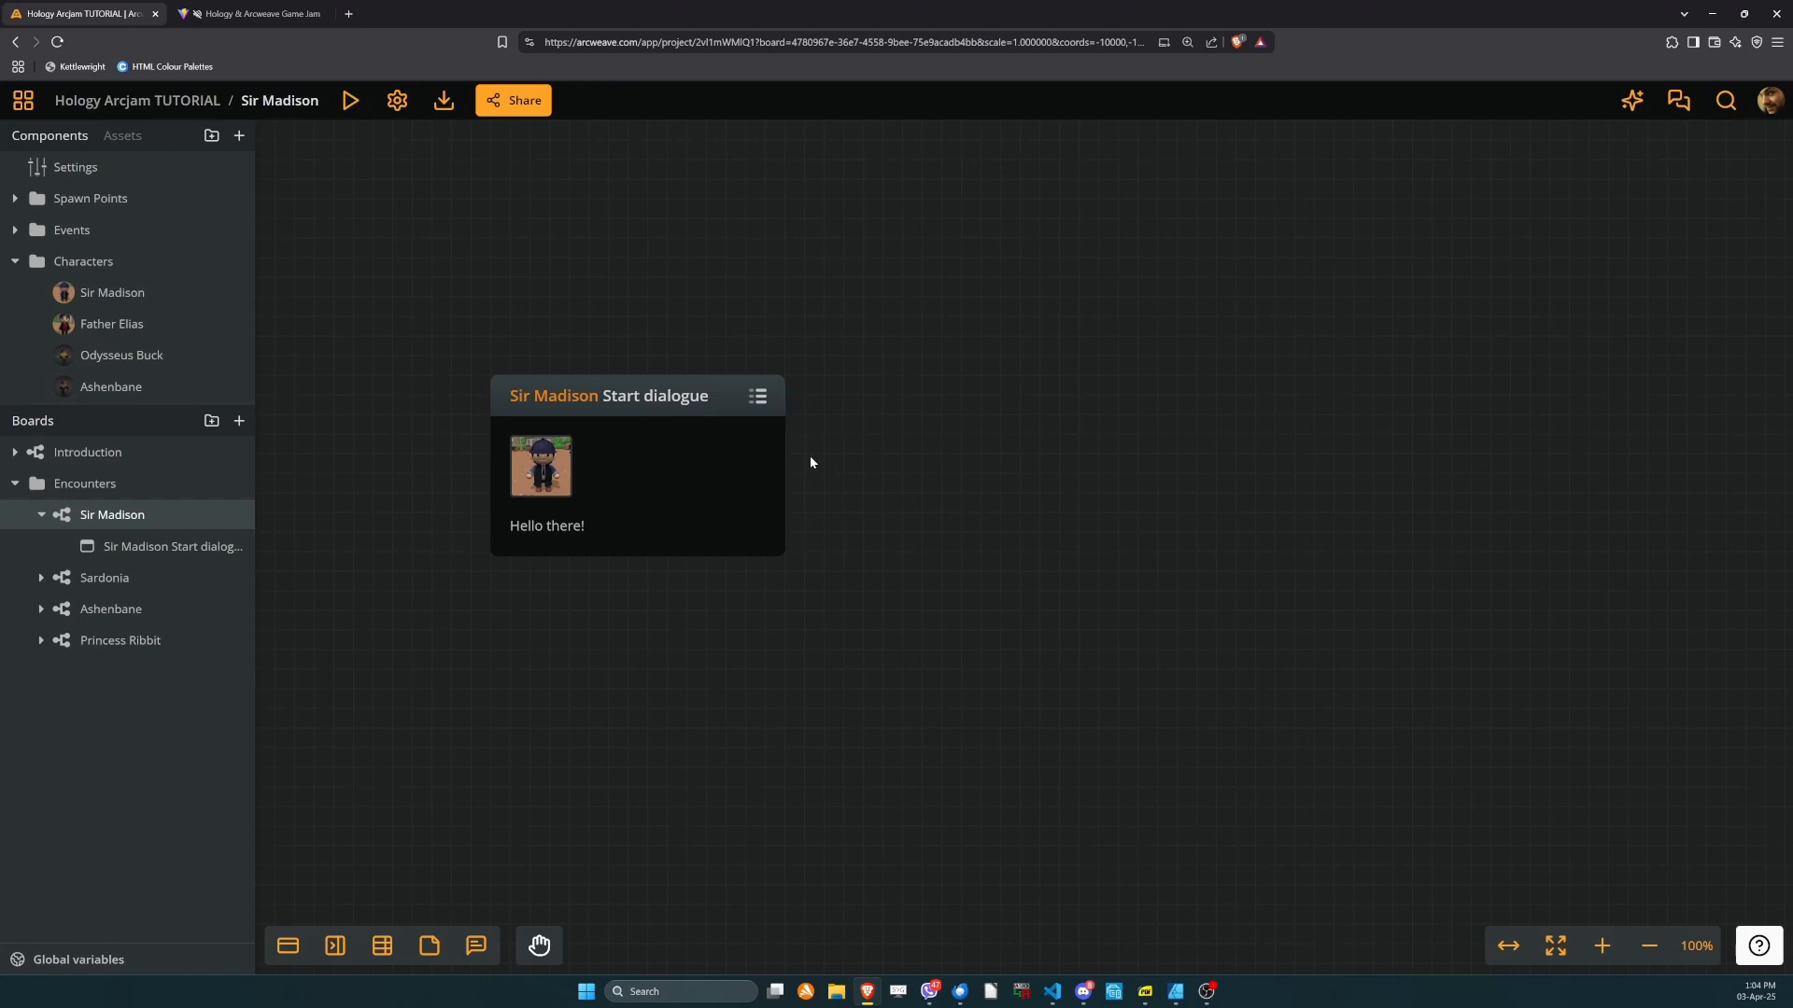
{"action": "mouse_move", "coordinate": [798, 460]}
{"action": "left_click_drag", "start_coordinate": [792, 461], "coordinate": [1150, 370]}
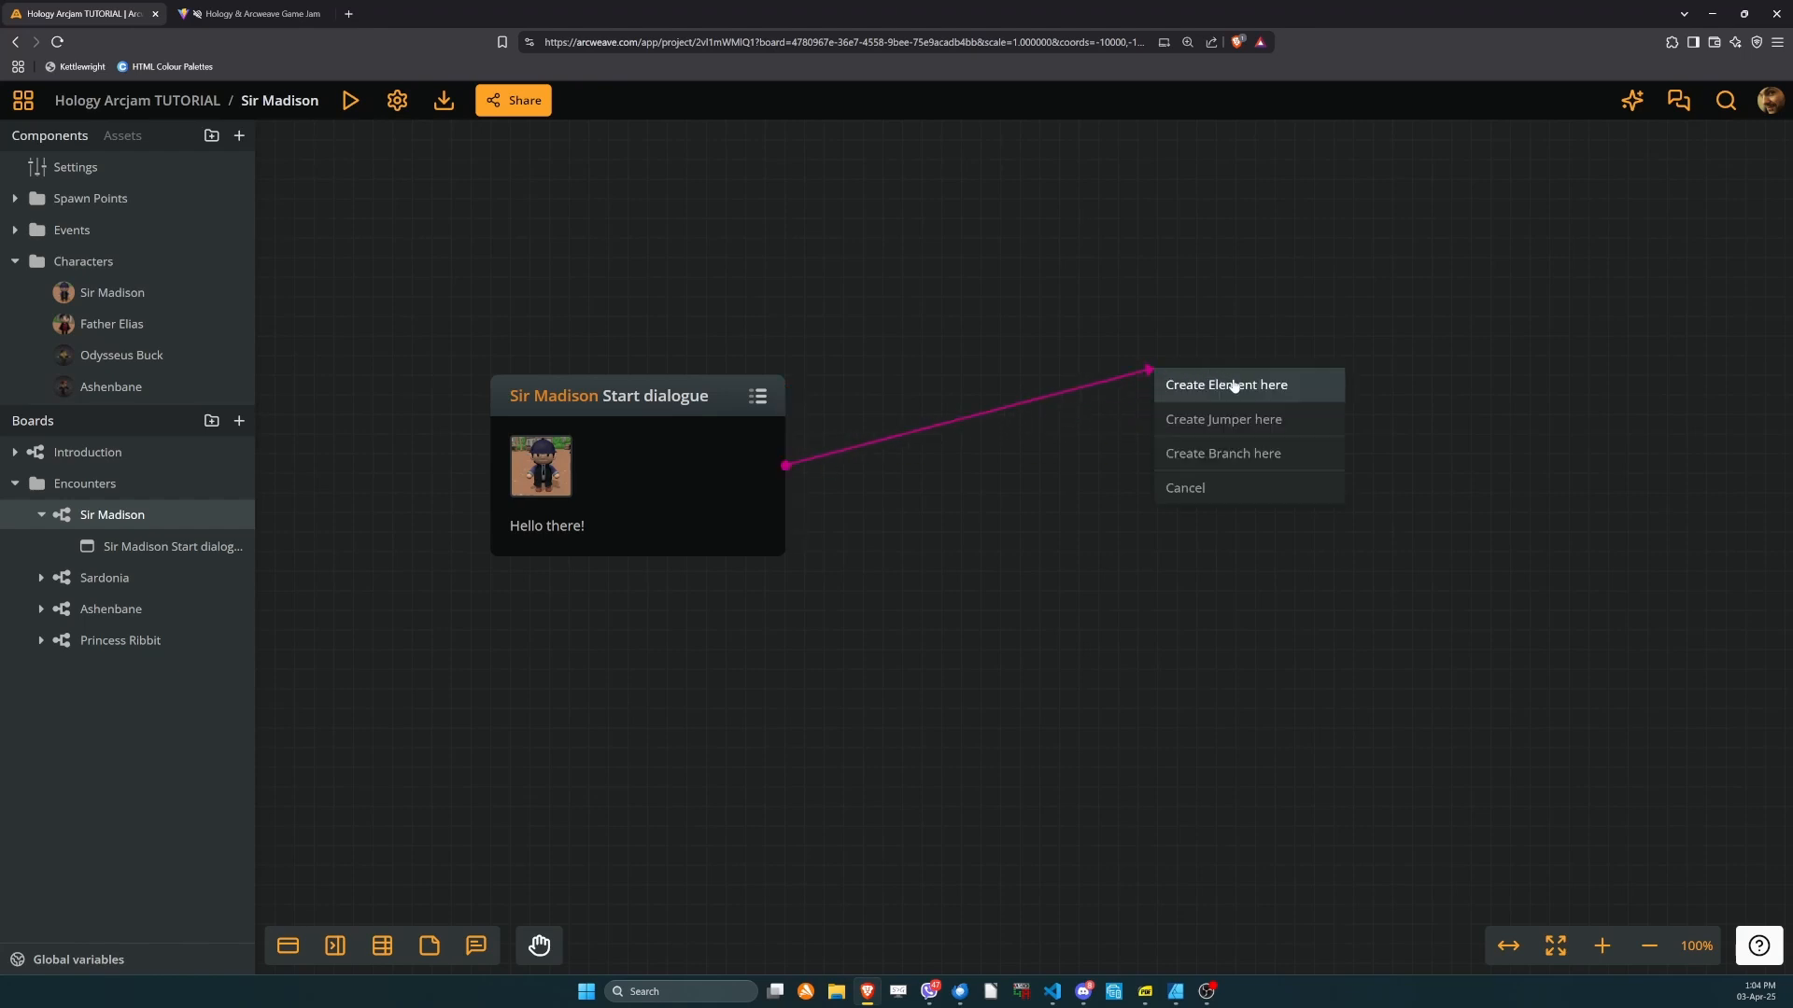
{"action": "left_click", "coordinate": [1232, 382]}
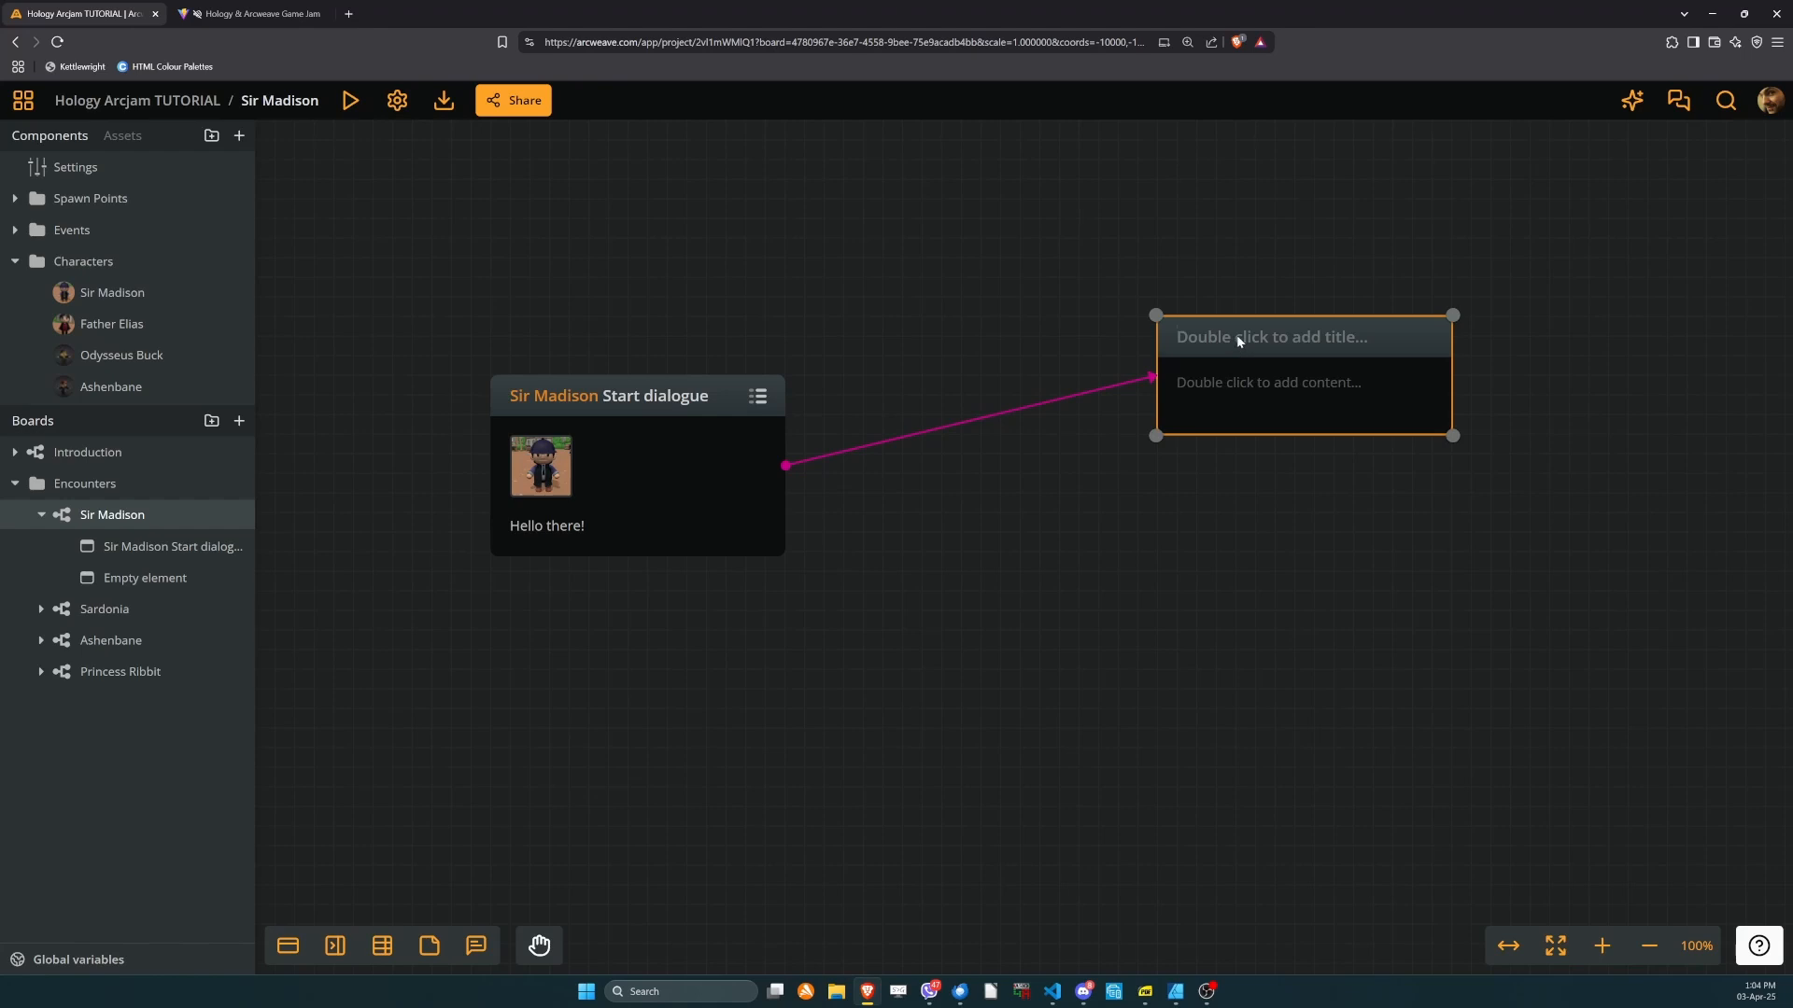
Attach the character Odysseus Buck to the new connected element, leaving its title empty.
{"action": "double_click", "coordinate": [1236, 334]}
{"action": "key", "text": "Escape"}
{"action": "key", "text": "Escape"}
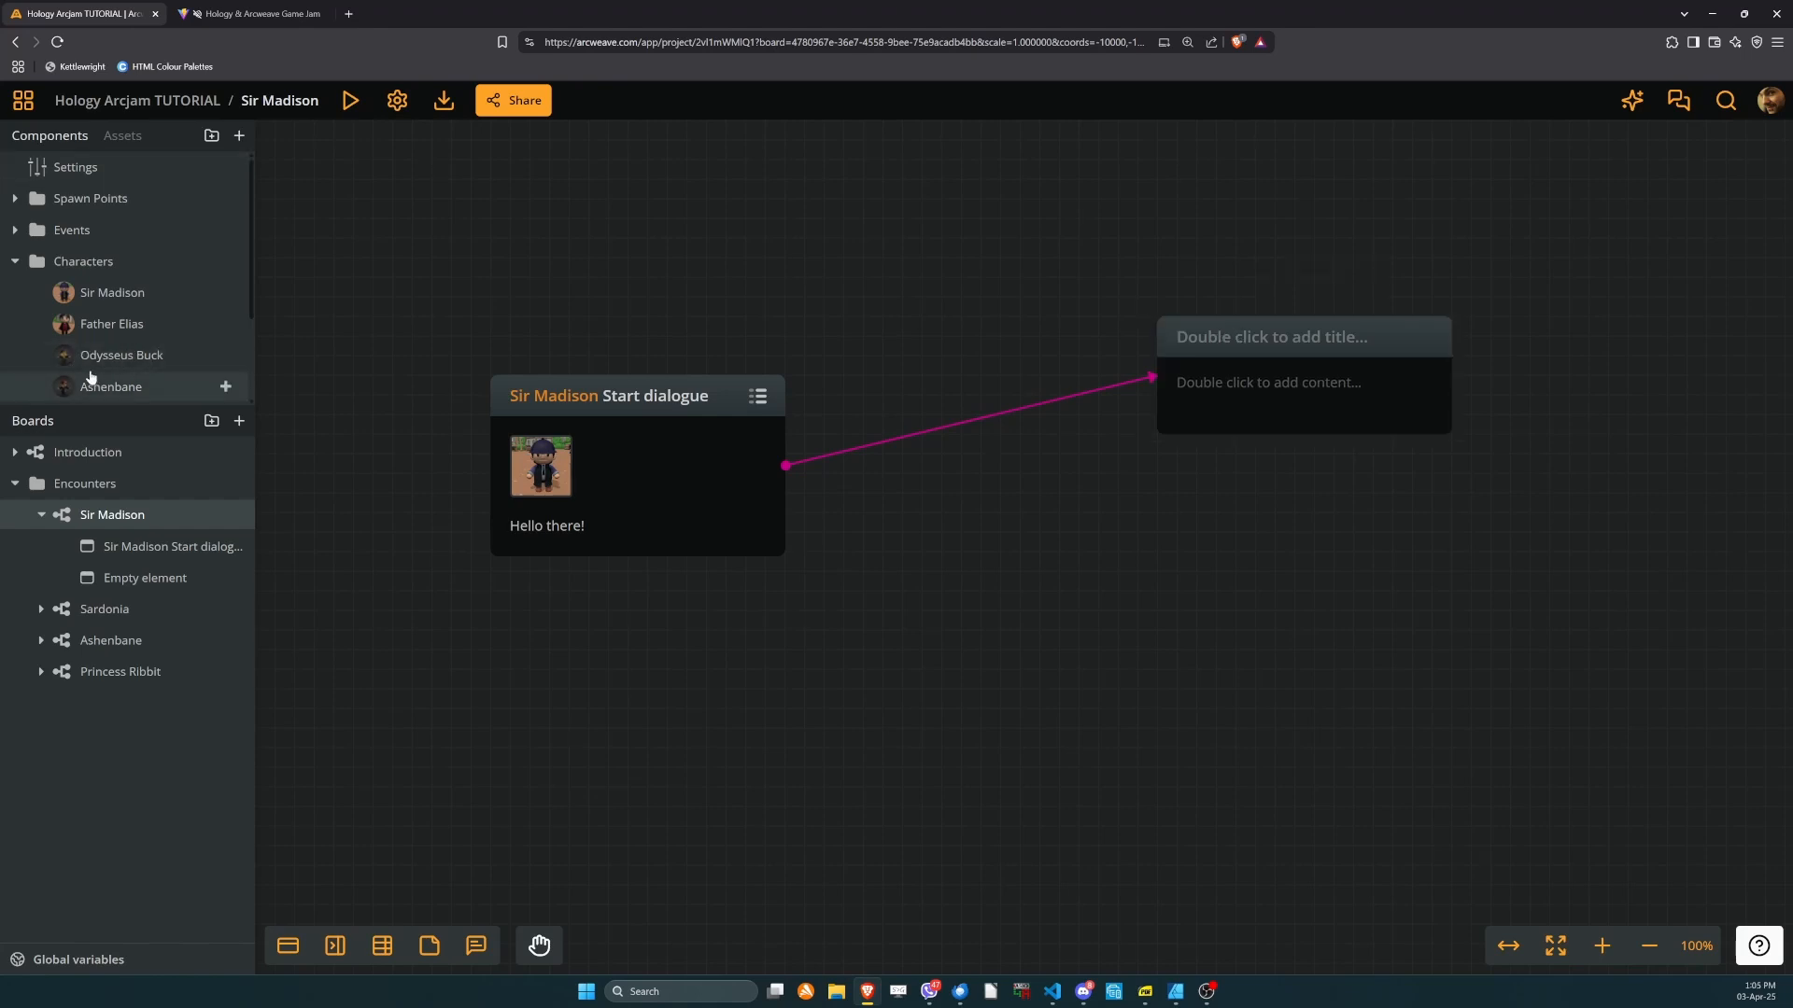
{"action": "left_click_drag", "start_coordinate": [86, 361], "coordinate": [1252, 401]}
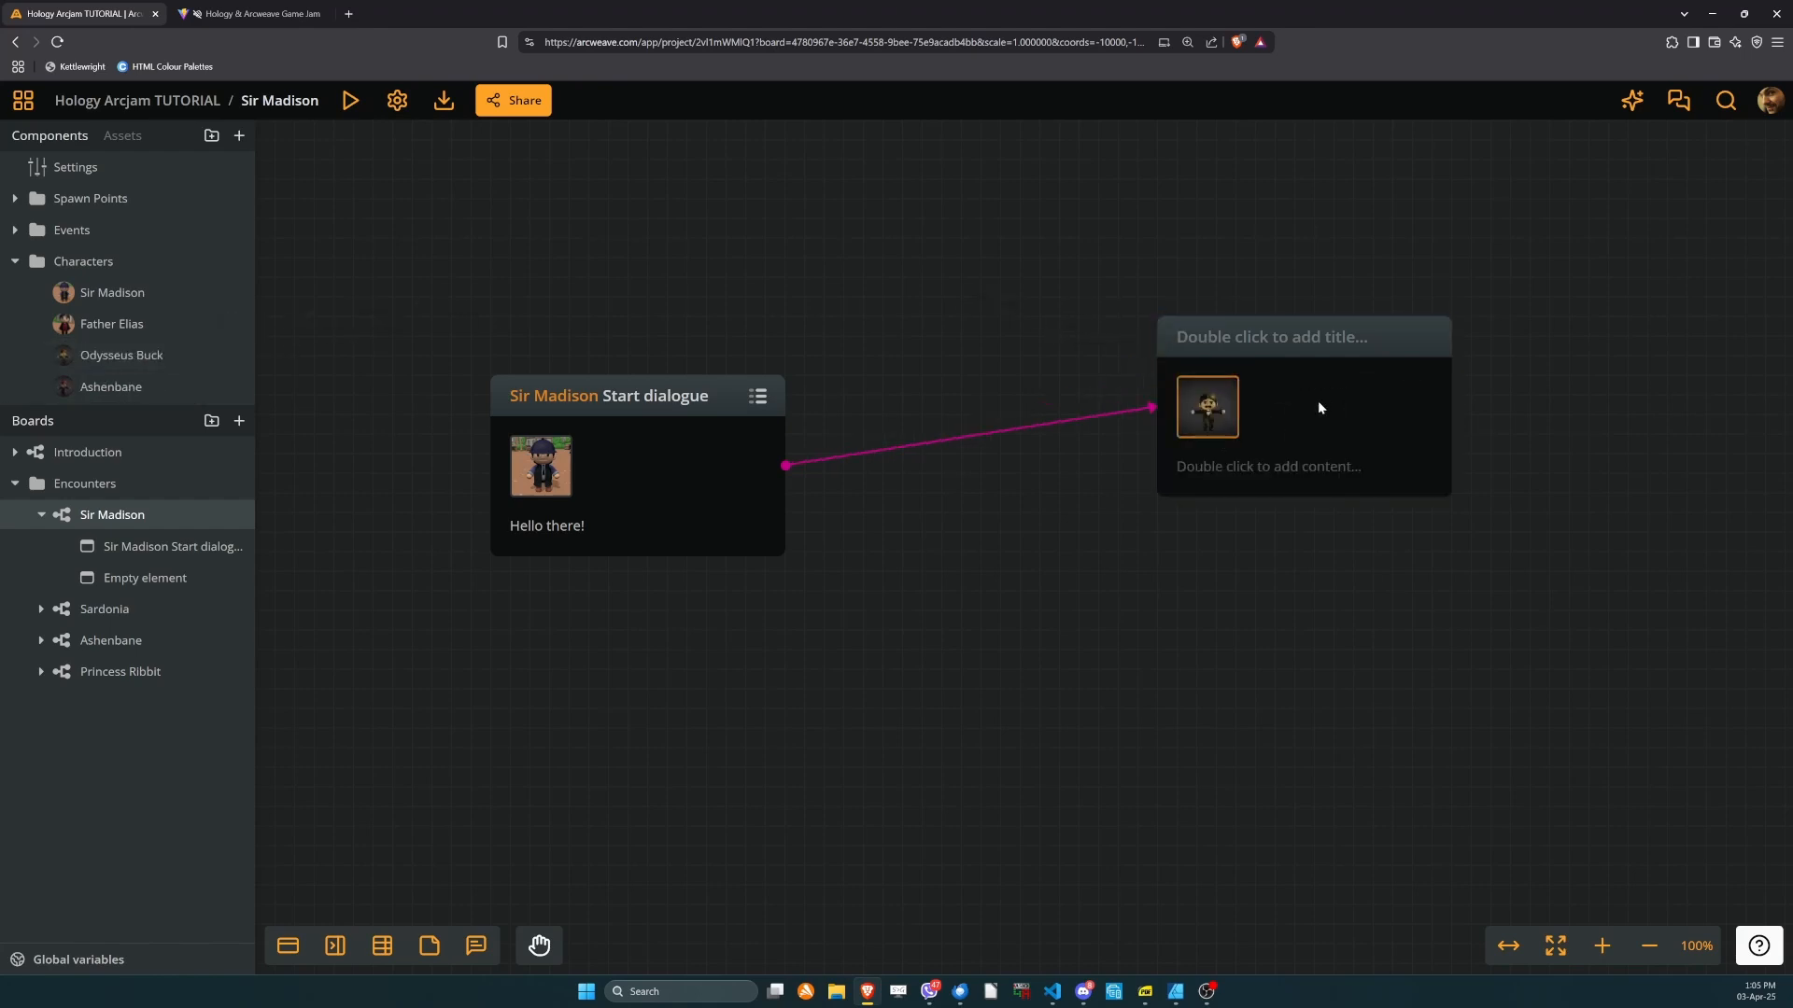
Write "Hello to you too..." as the Odysseus Buck element's content and create a new element connected from it, up and to the right.
{"action": "double_click", "coordinate": [1243, 470]}
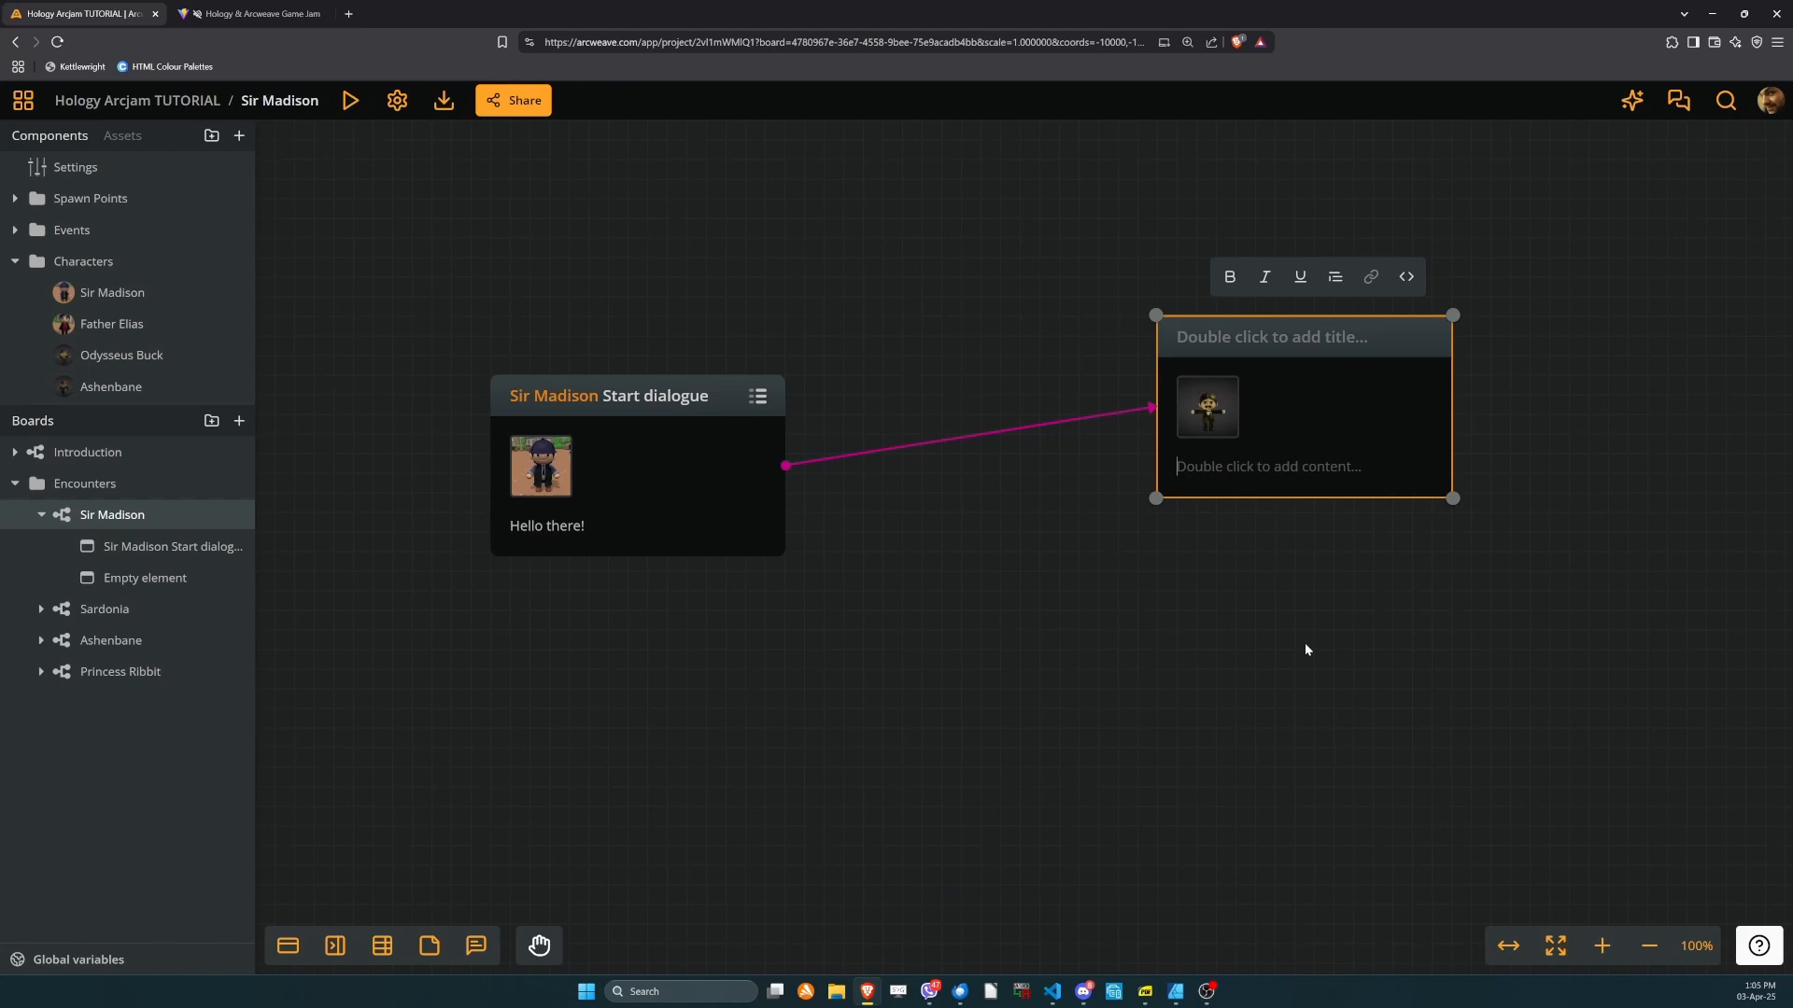
{"action": "type", "text": "Hello to you too..."}
{"action": "left_click_drag", "start_coordinate": [1408, 385], "coordinate": [1467, 254]}
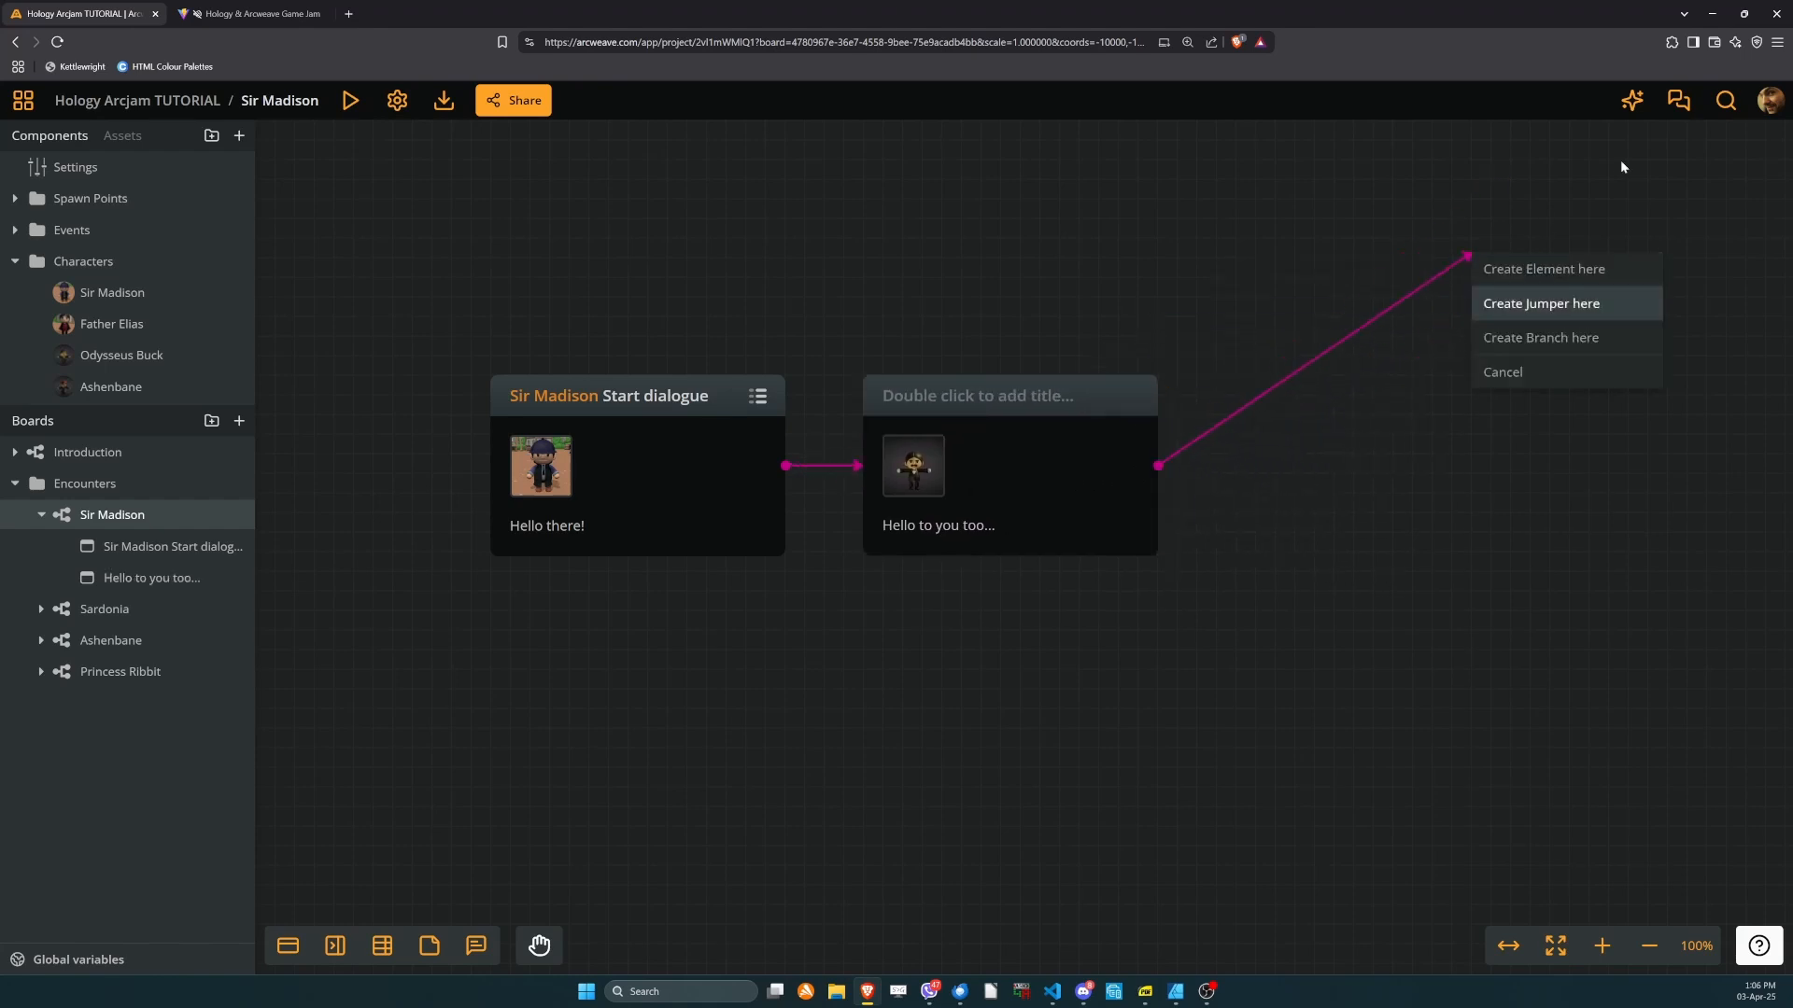
{"action": "left_click", "coordinate": [1596, 276]}
Label the new connection "How's the weather today?" and create a second element branching from the "Hello to you too..." element, below the first.
{"action": "double_click", "coordinate": [1317, 365]}
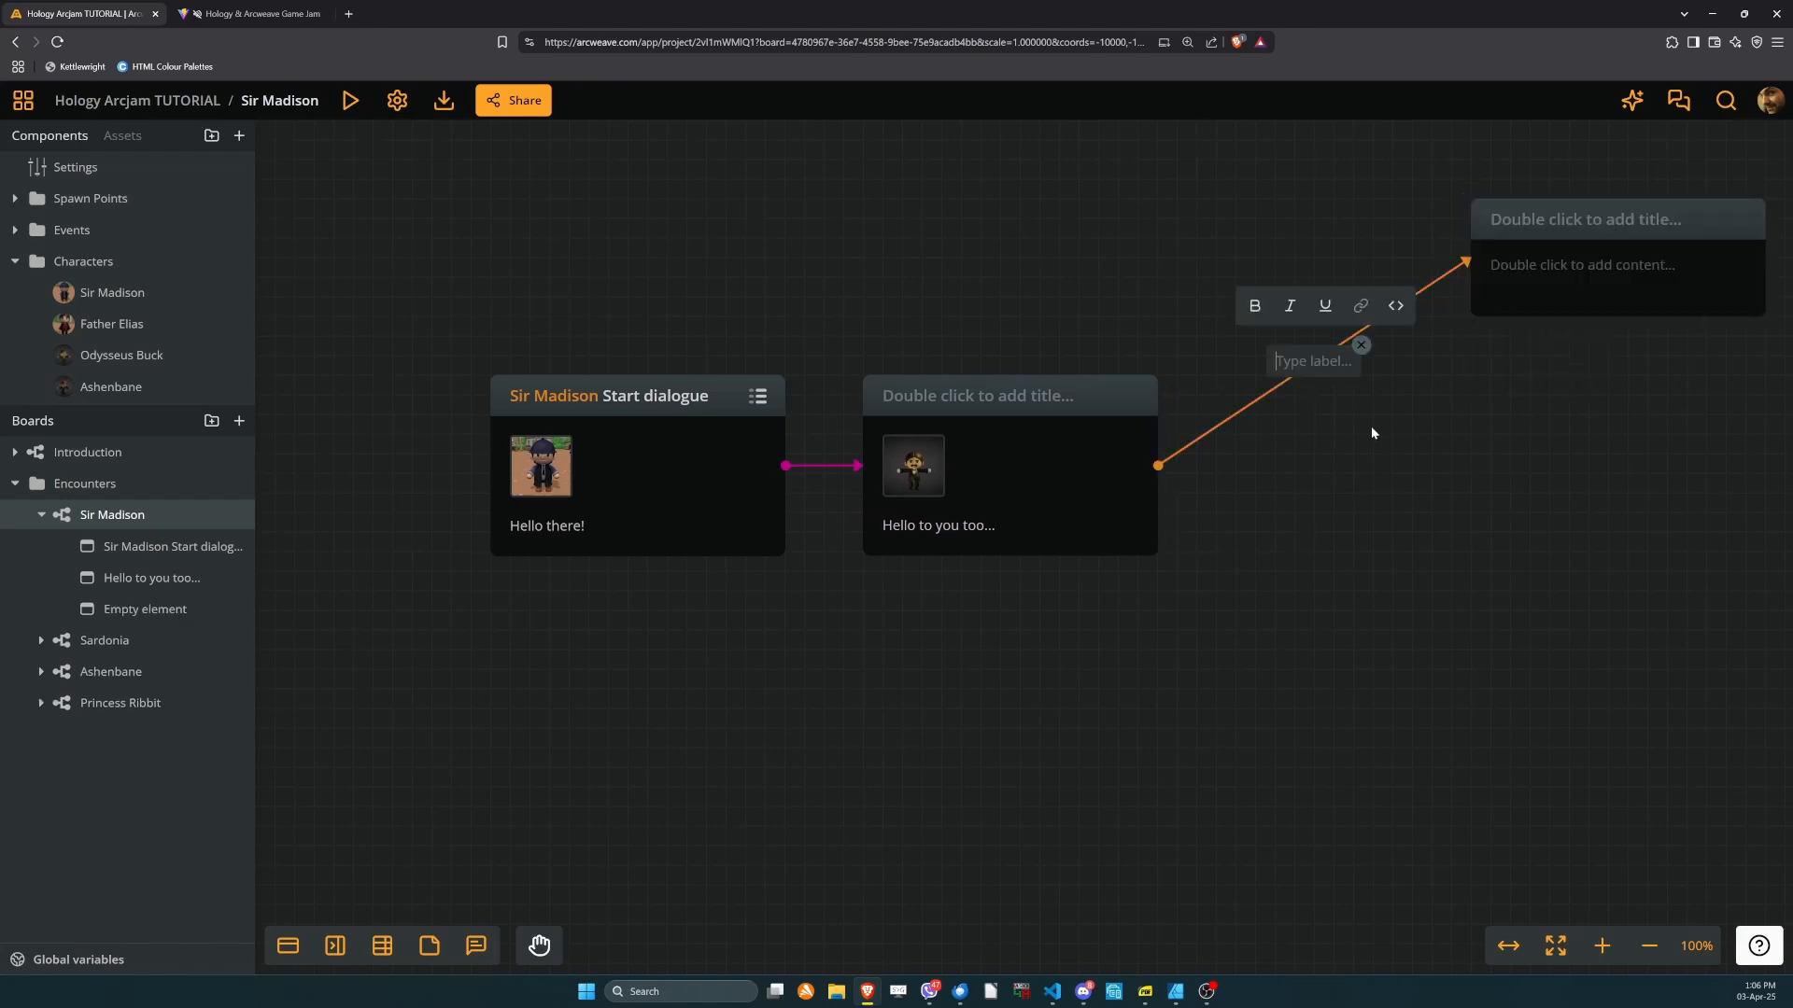
{"action": "type", "text": "How"}
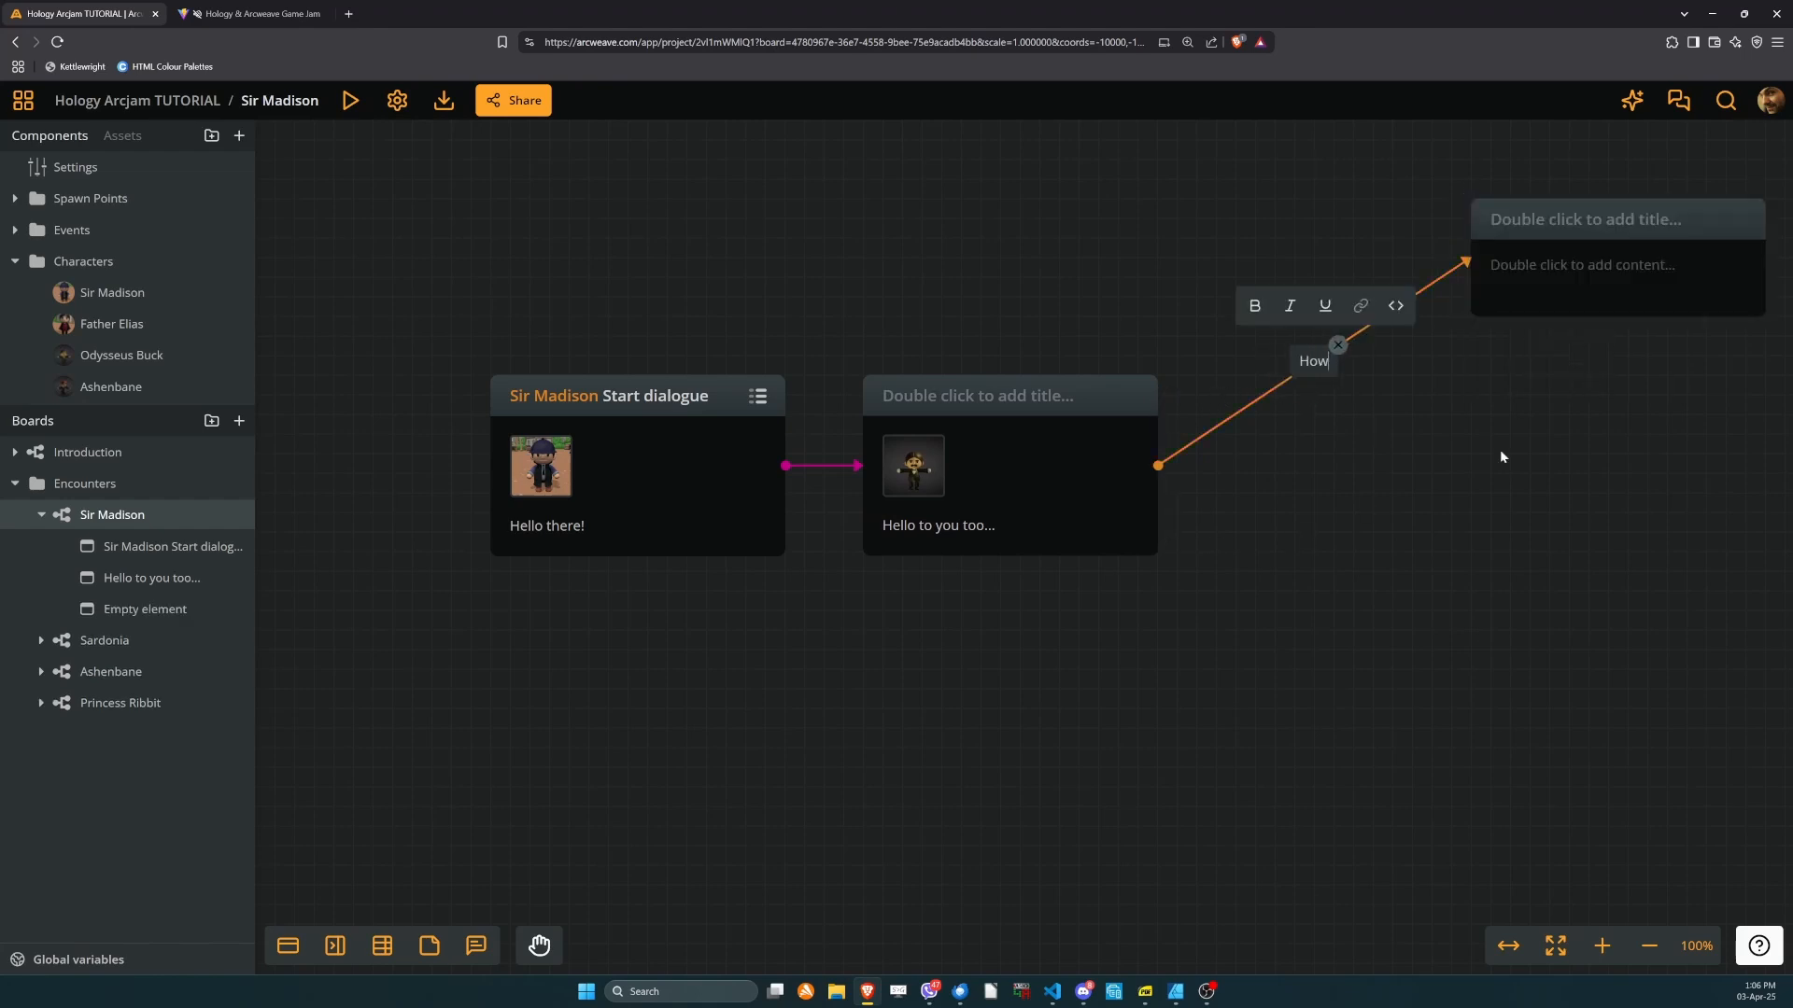
{"action": "type", "text": "'s the weather today?"}
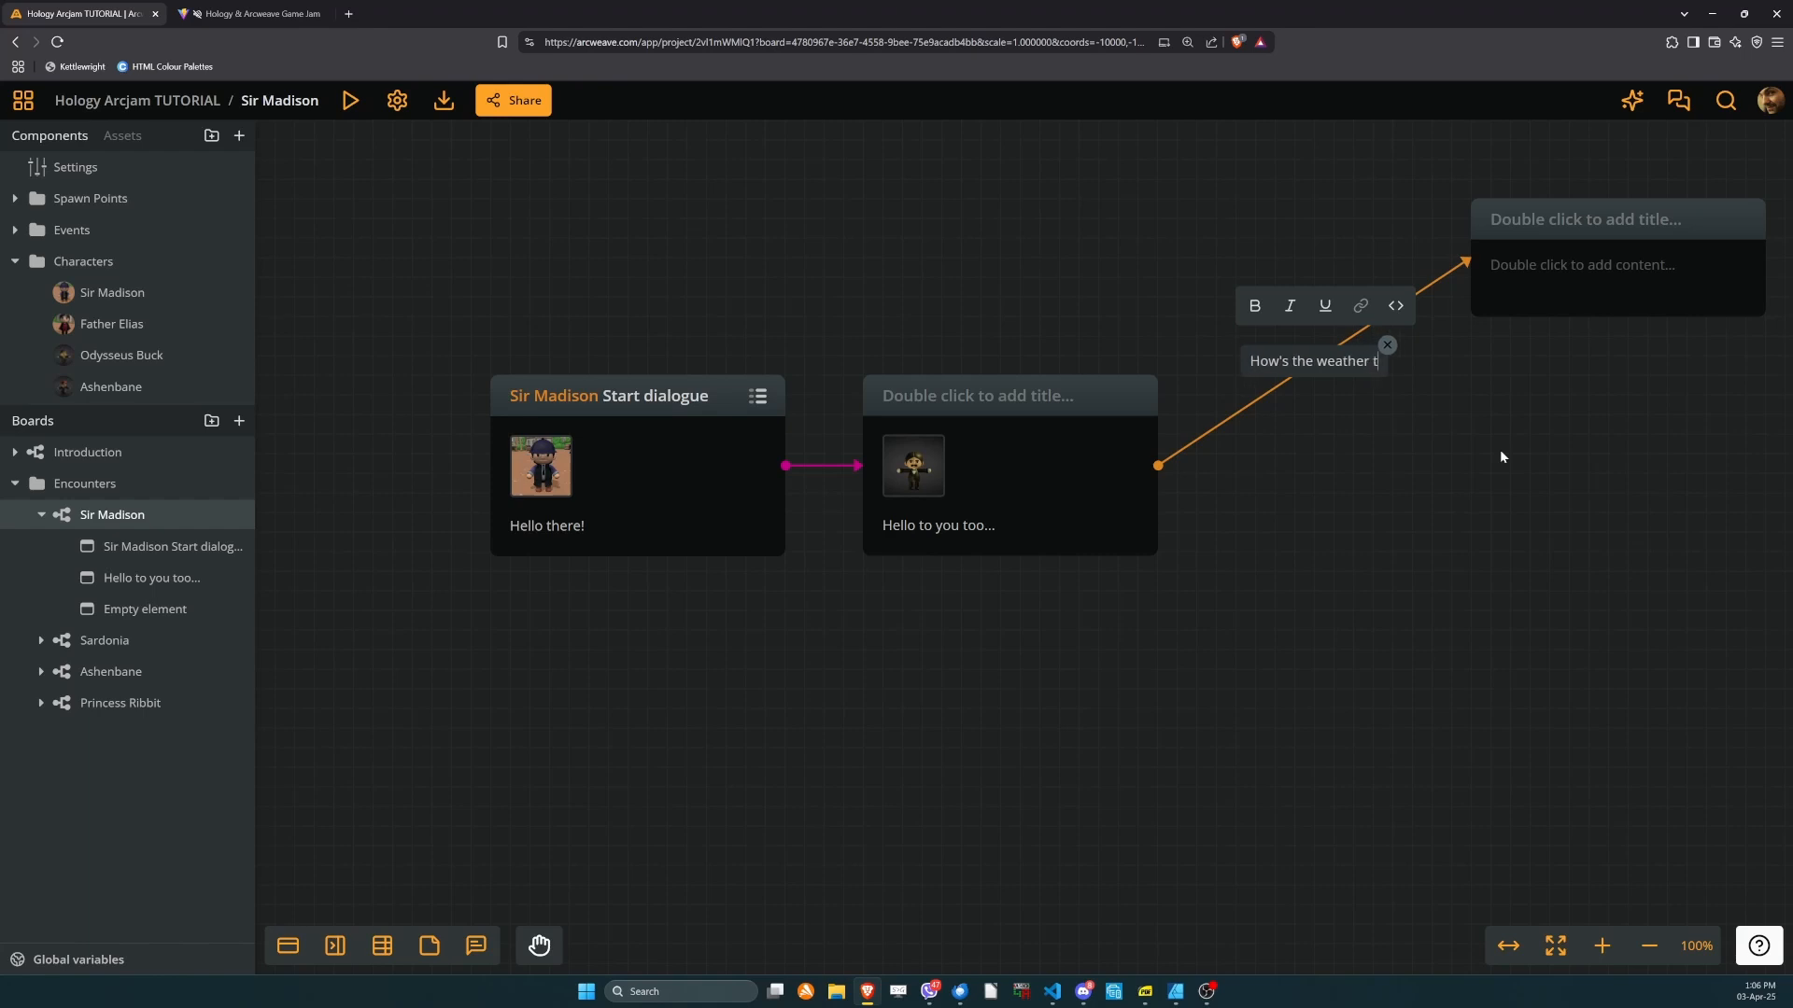
{"action": "left_click", "coordinate": [1555, 671]}
{"action": "left_click_drag", "start_coordinate": [1156, 514], "coordinate": [1471, 554]}
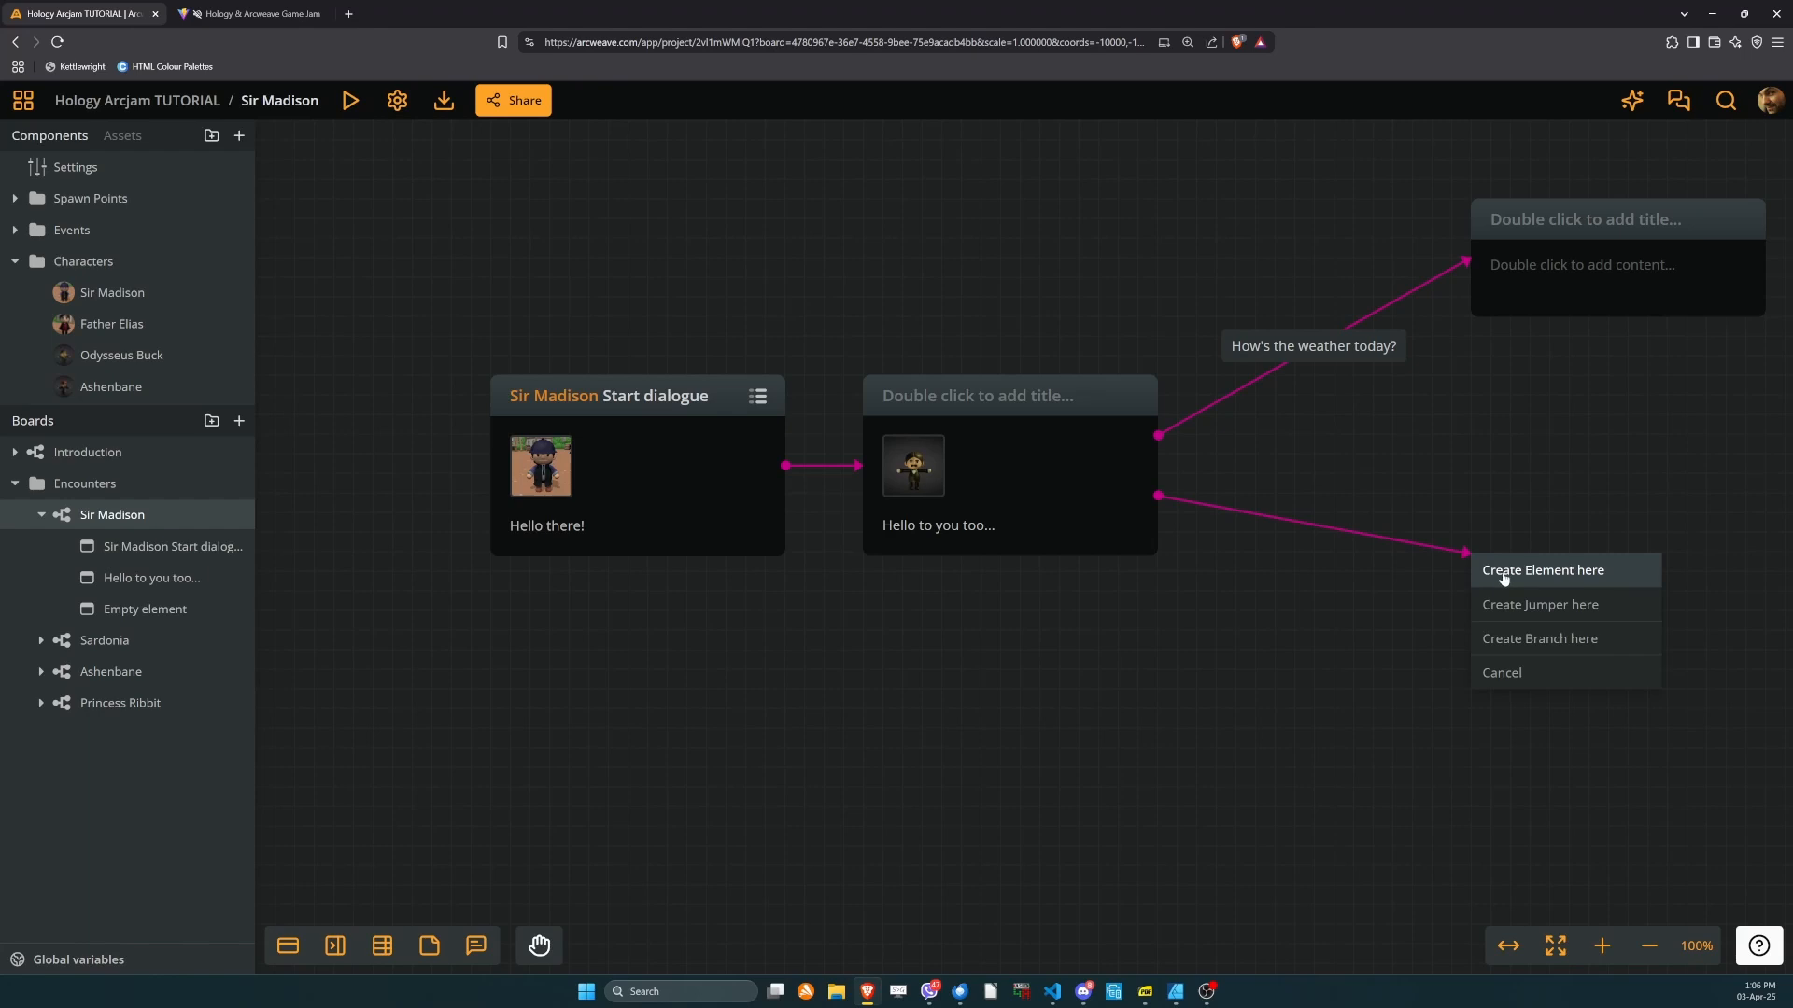
{"action": "left_click", "coordinate": [1494, 572]}
Select all elements and connections on the board and recolour them so the connection lines are white.
{"action": "left_click_drag", "start_coordinate": [1334, 548], "coordinate": [496, 250]}
{"action": "left_click", "coordinate": [831, 527]}
{"action": "right_click", "coordinate": [1043, 467]}
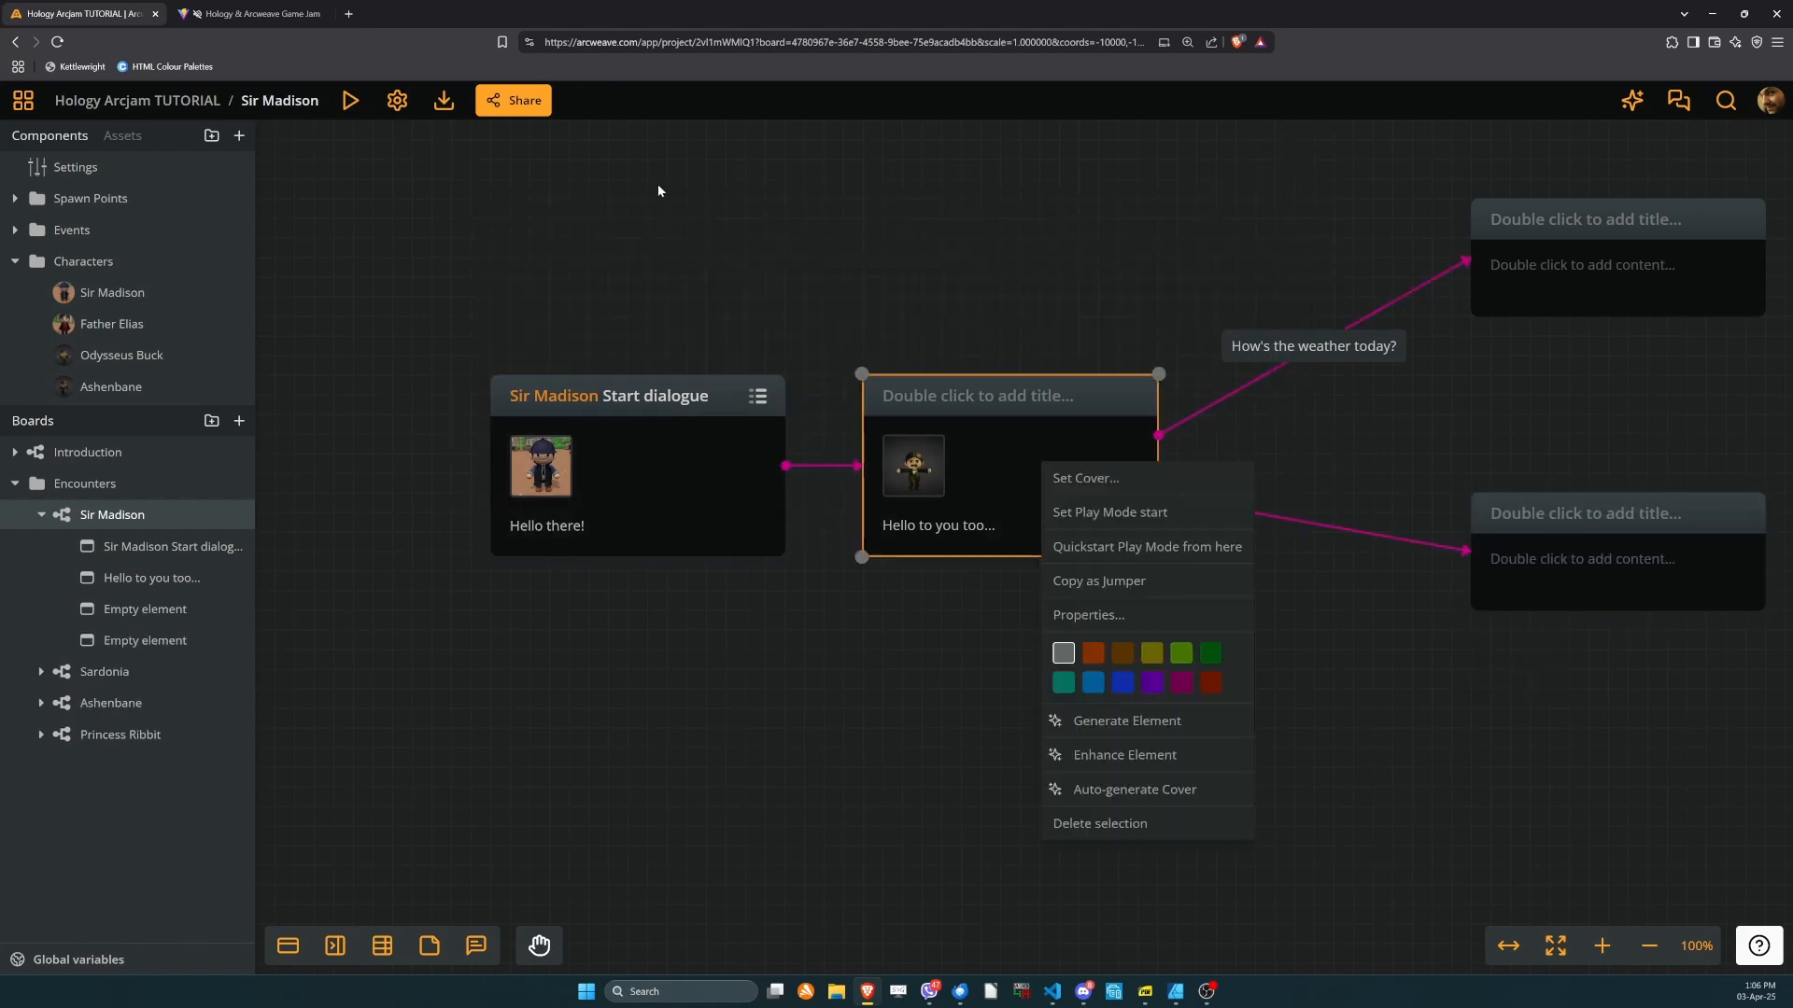
{"action": "left_click_drag", "start_coordinate": [655, 185], "coordinate": [1635, 838]}
{"action": "right_click", "coordinate": [976, 438]}
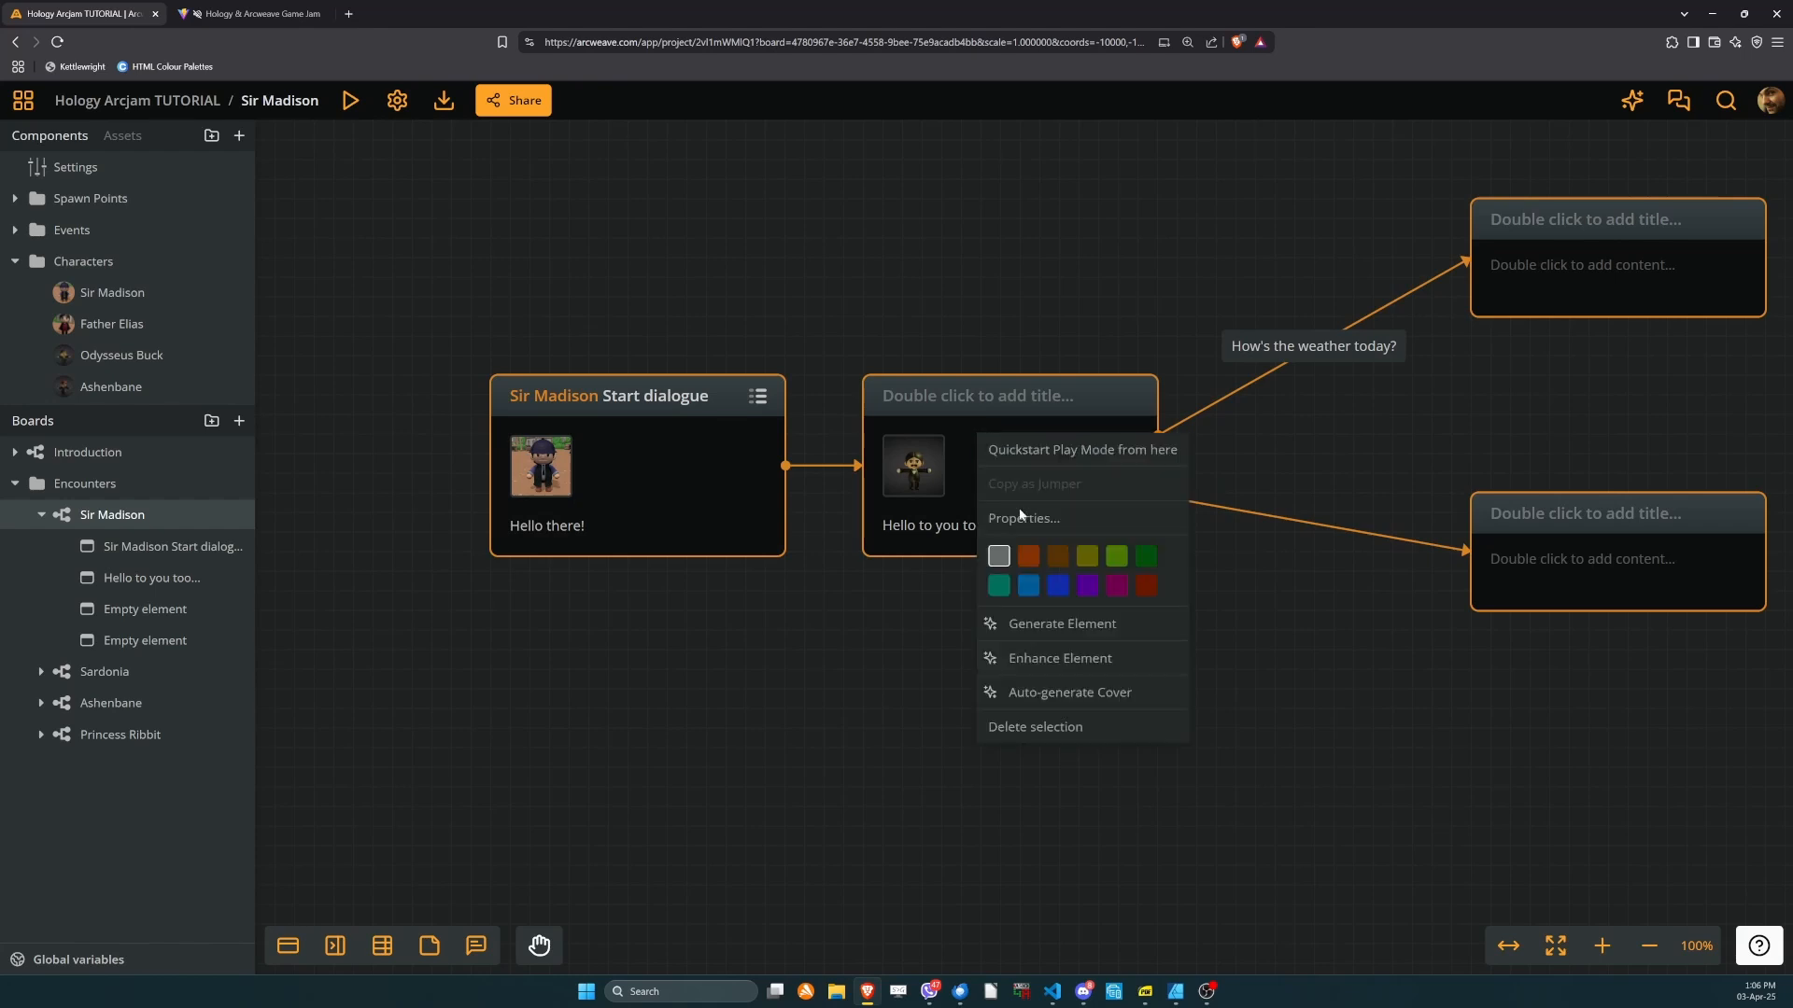
{"action": "left_click", "coordinate": [998, 556]}
{"action": "left_click", "coordinate": [1679, 733]}
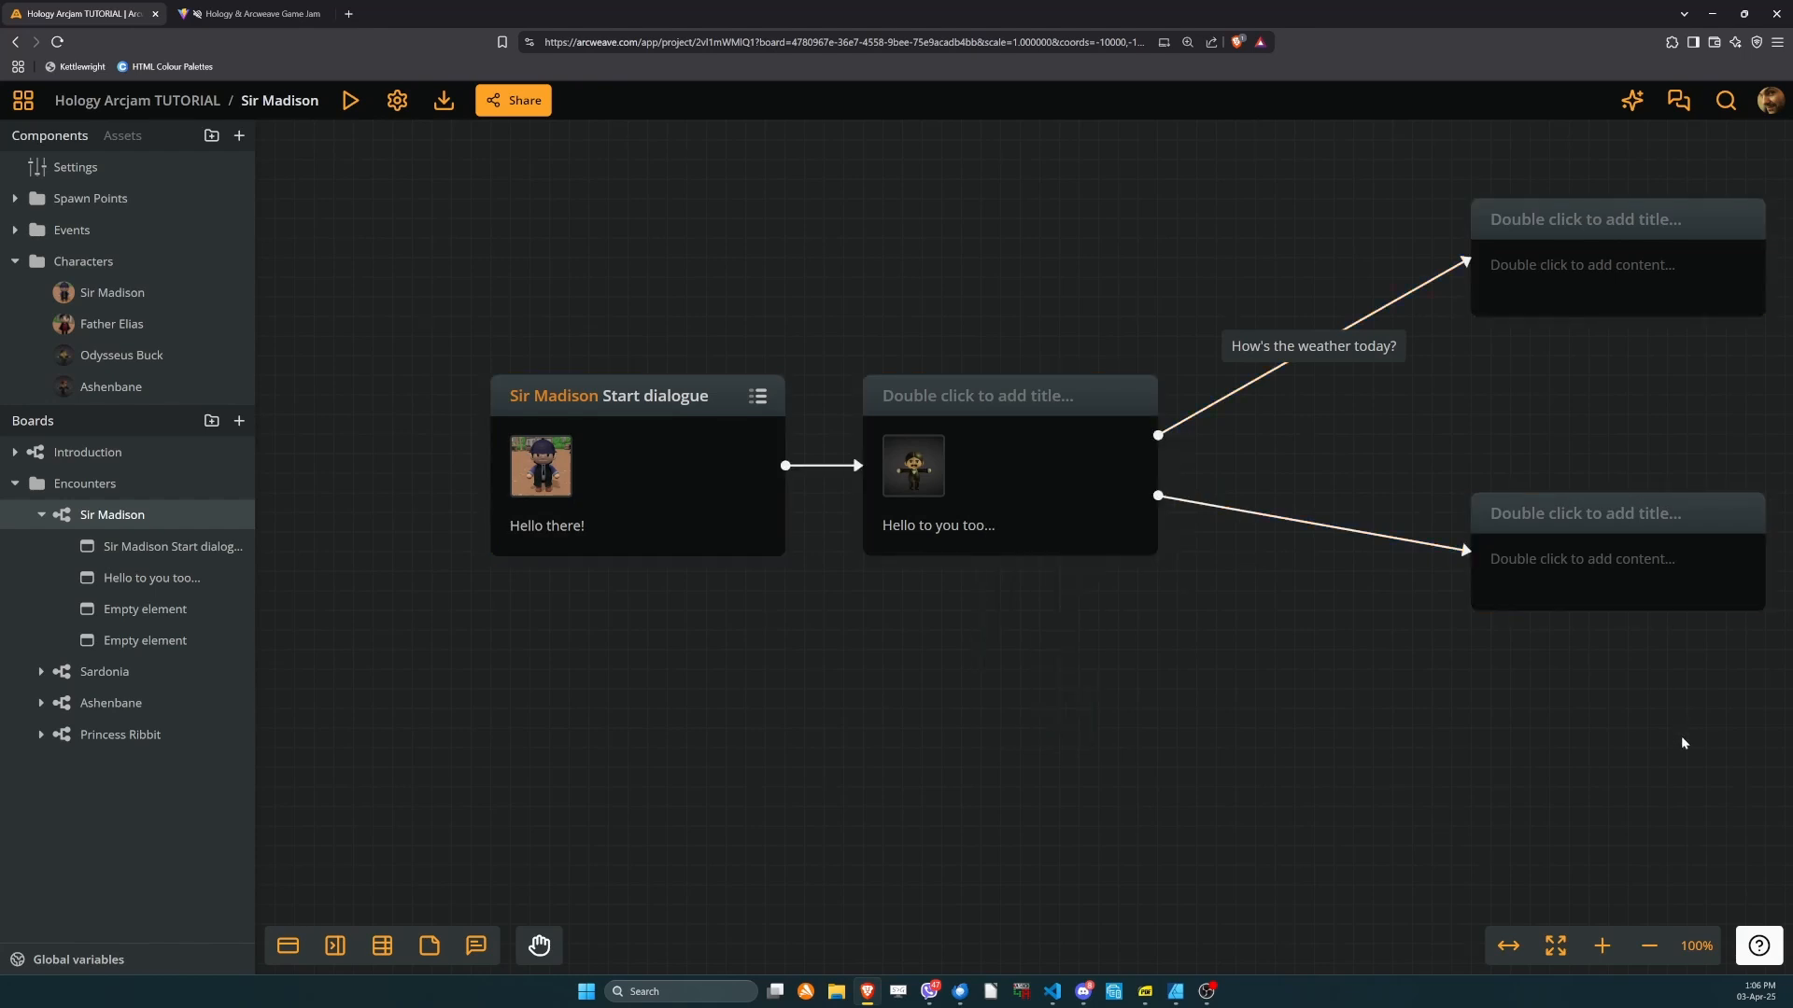
Label the lower branch connection "How much for the carrots, mate?".
{"action": "double_click", "coordinate": [1320, 523]}
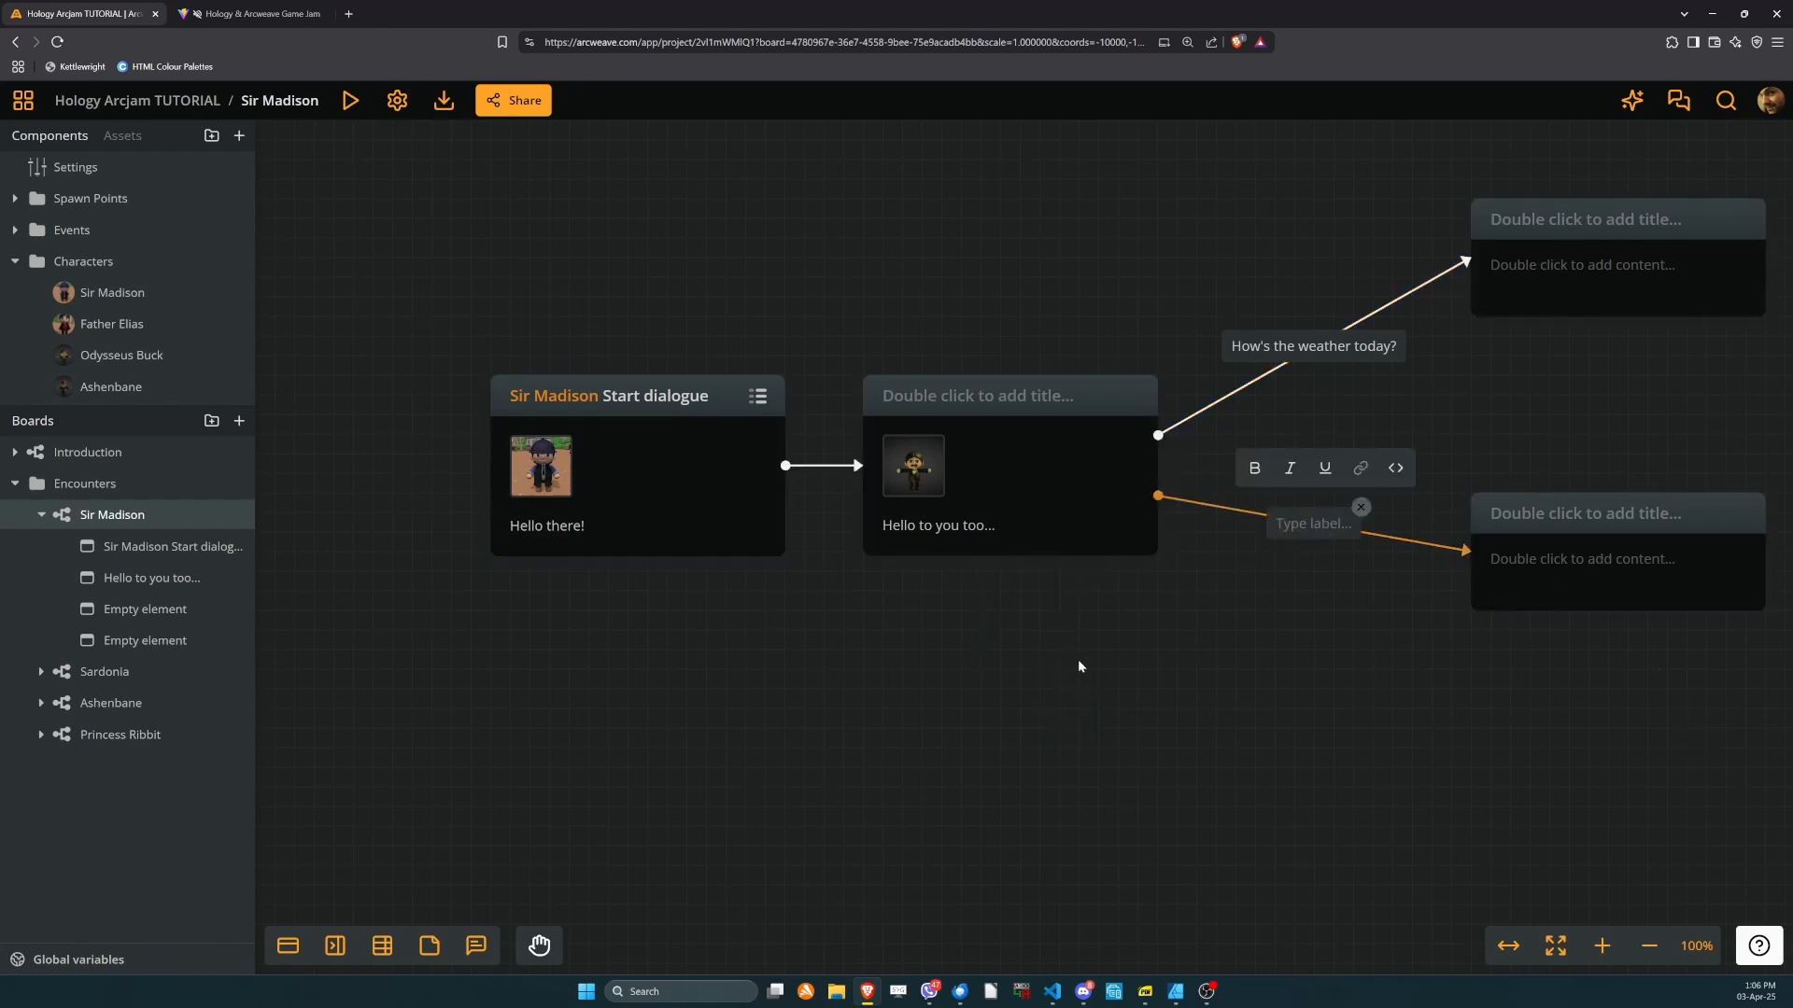
{"action": "type", "text": "How much for the carrots"}
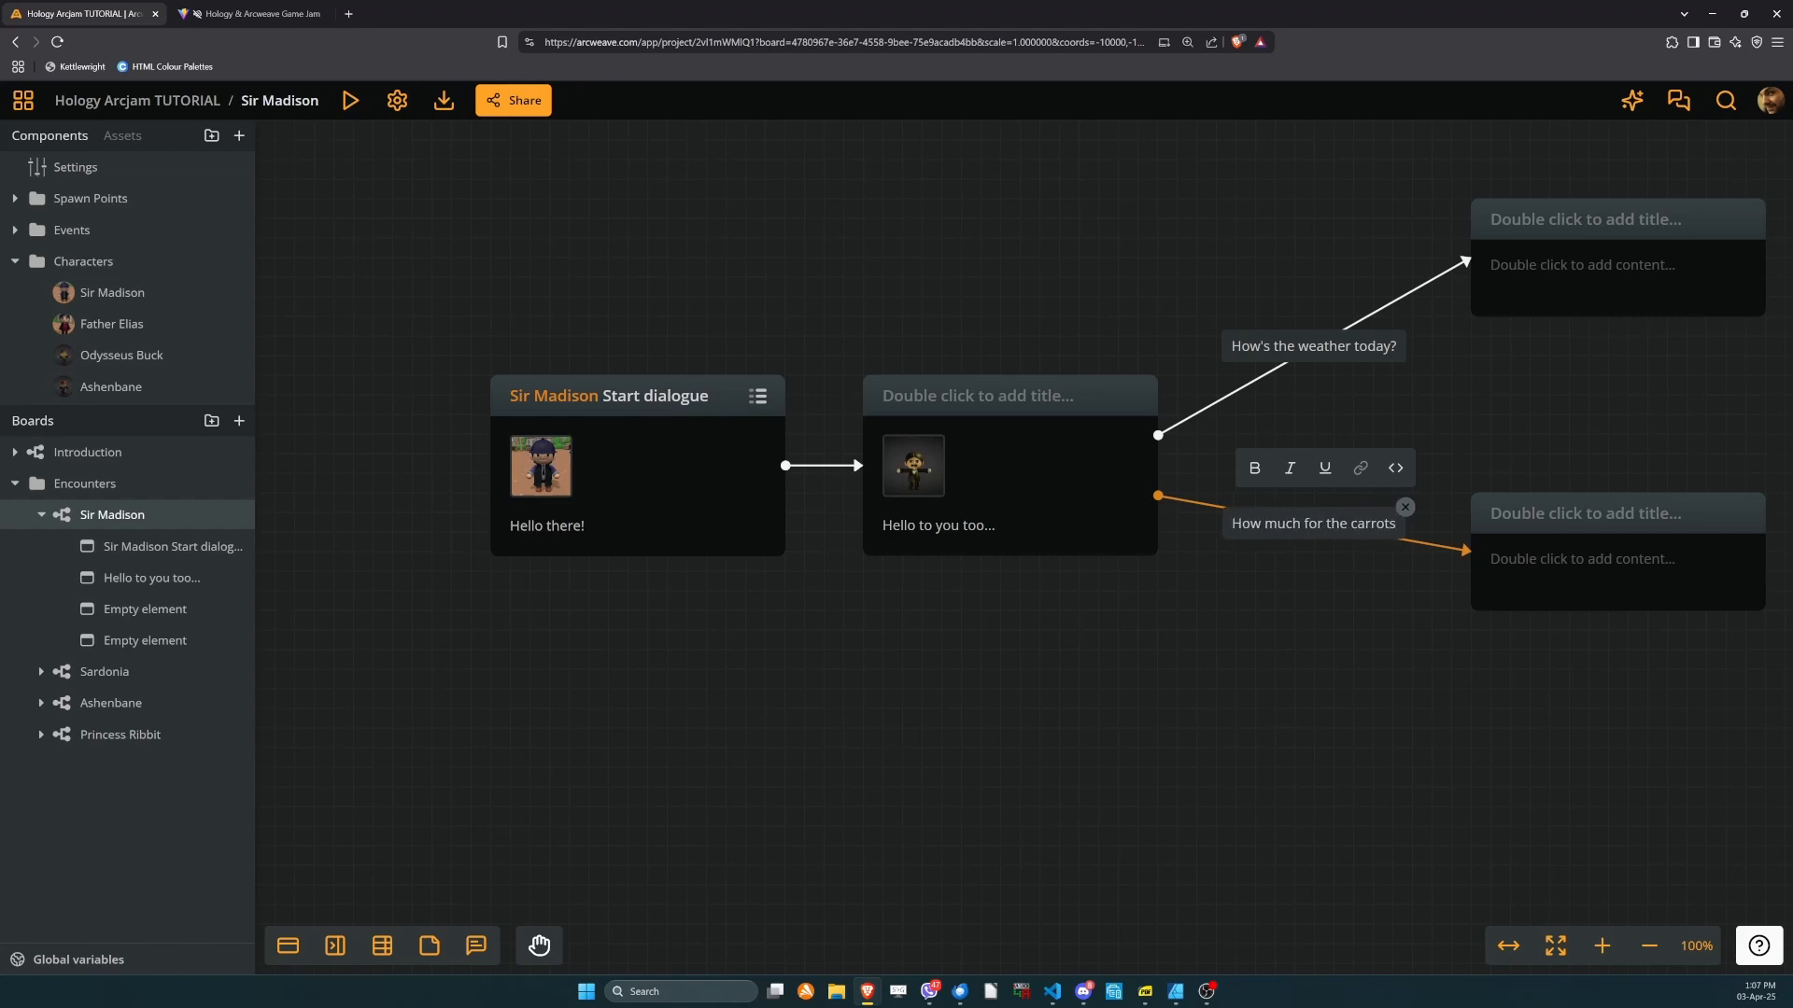
{"action": "type", "text": ", mate?"}
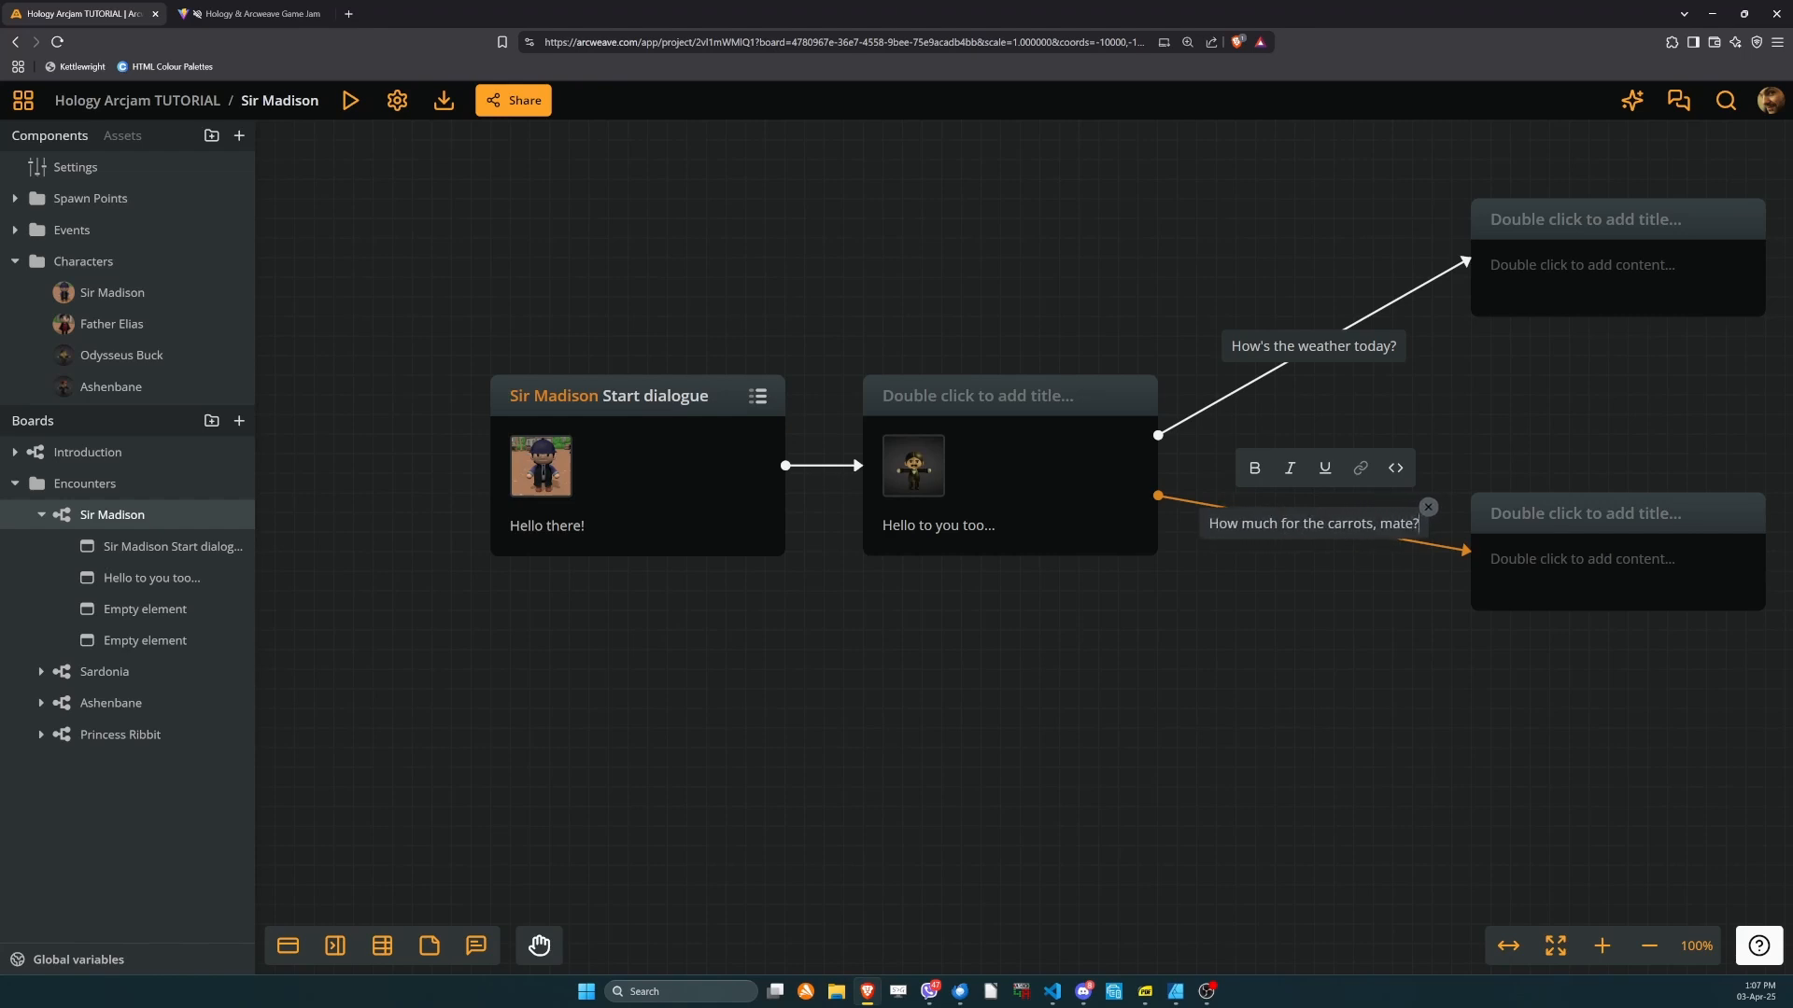
Copy the carrots label's text into the content of the lower reply element.
{"action": "key", "text": "ctrl+a"}
{"action": "key", "text": "ctrl+c"}
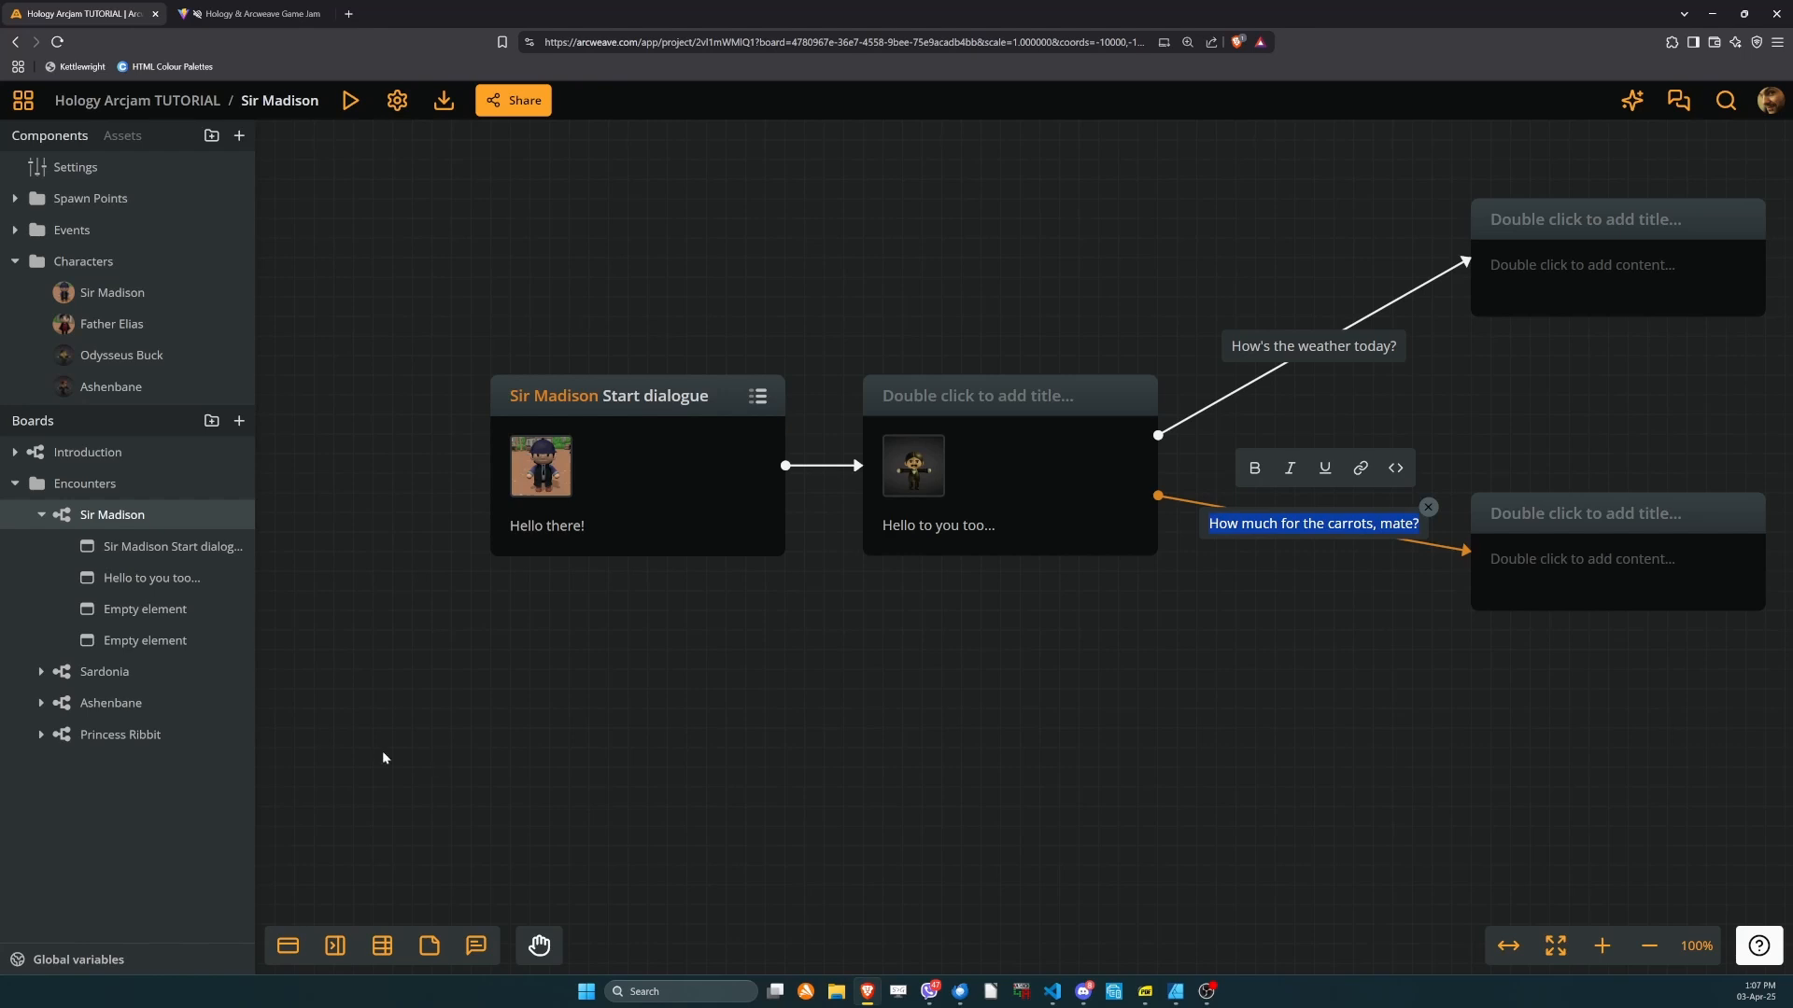
{"action": "double_click", "coordinate": [1596, 558]}
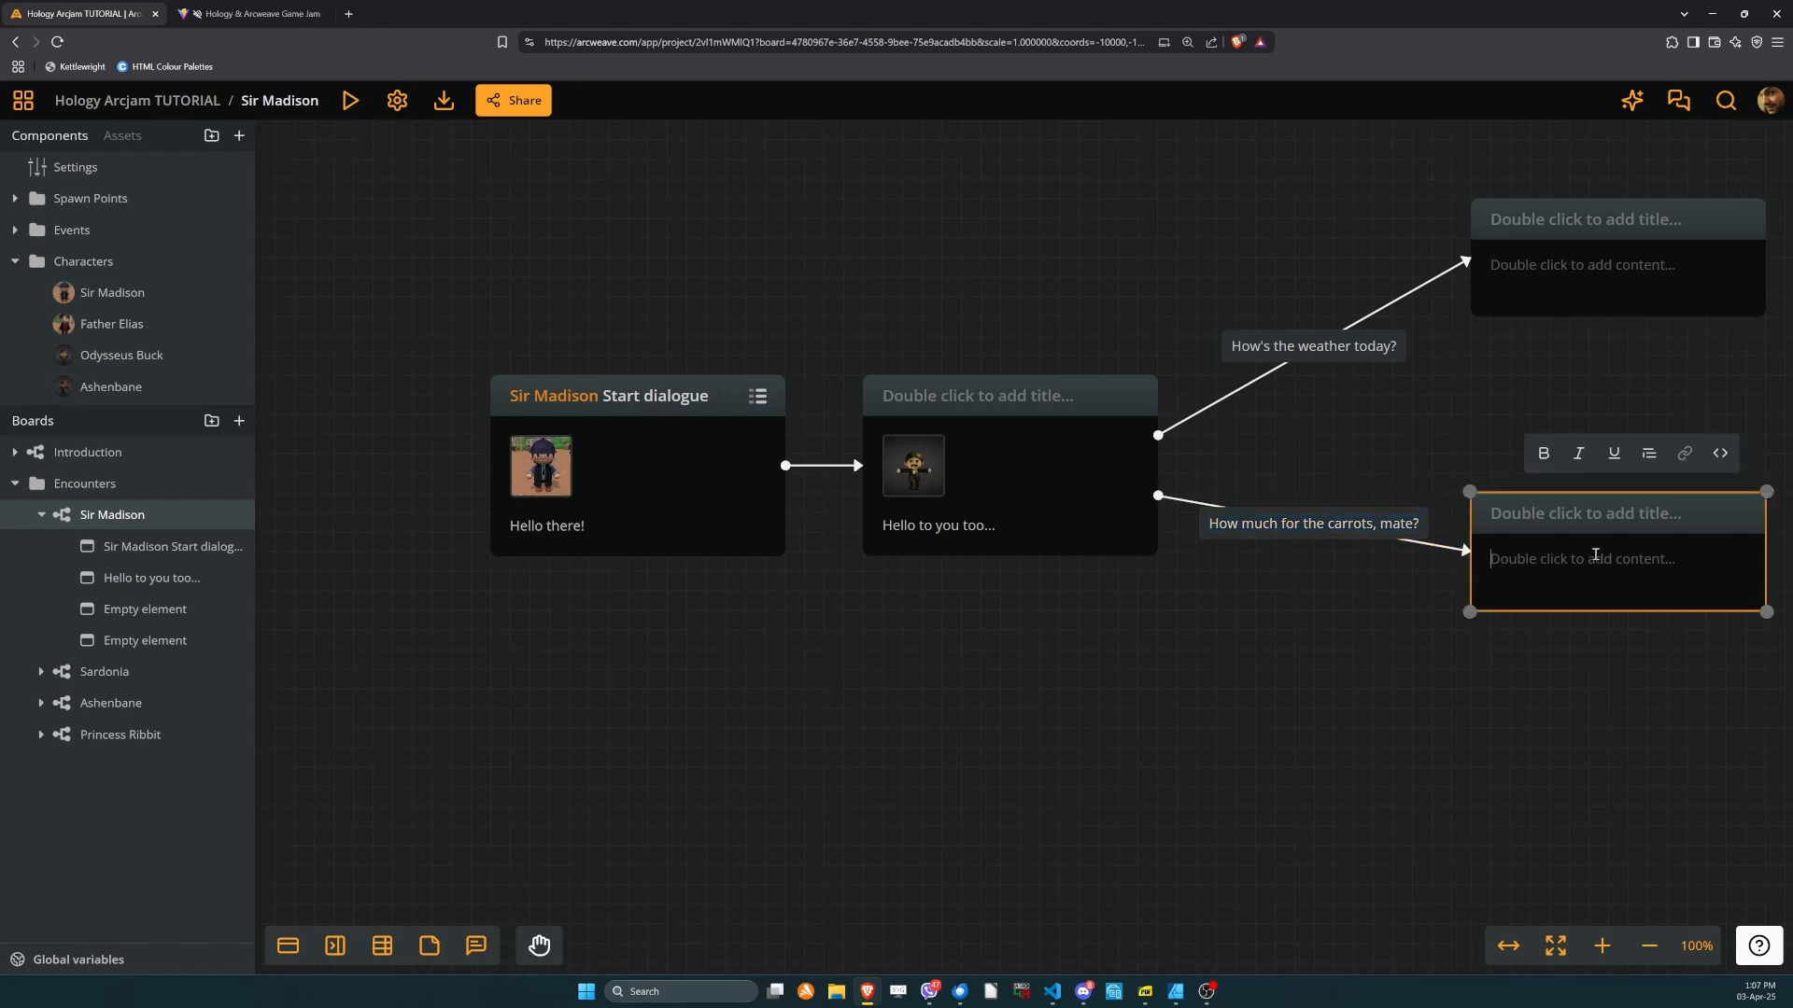
{"action": "key", "text": "ctrl+v"}
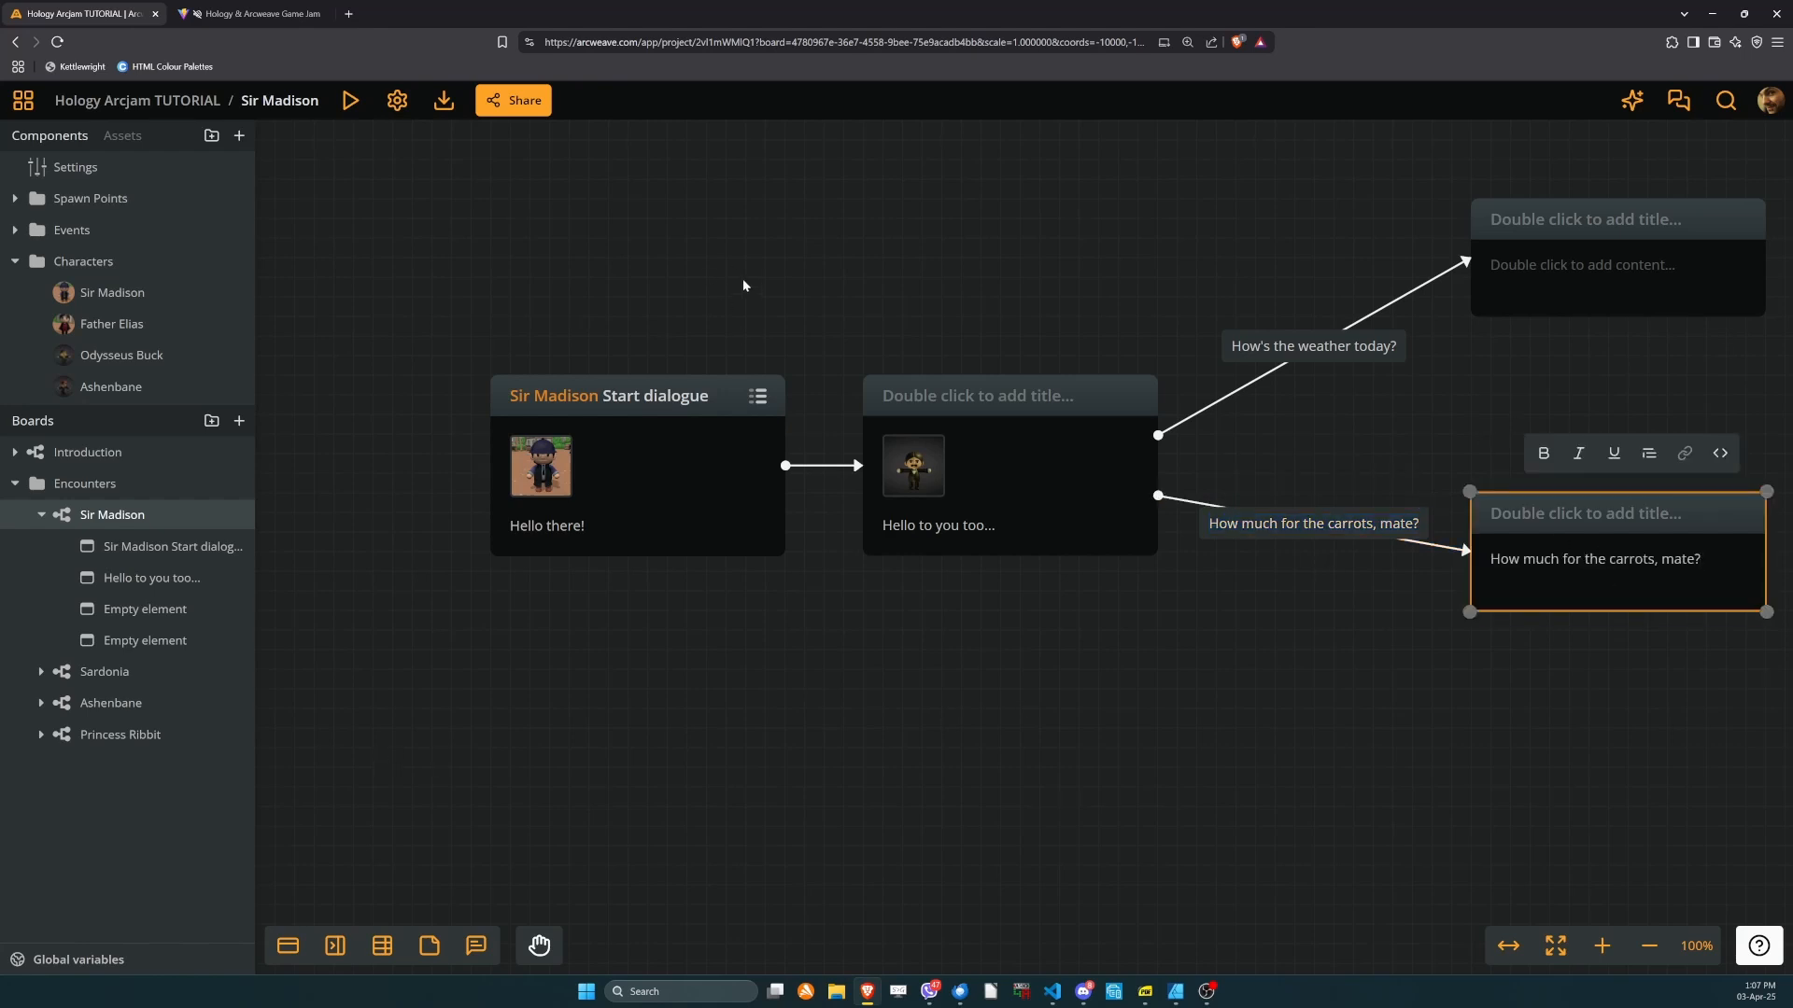
Copy the weather label's text into the upper reply element and extend the content to "How's the weather today, my dear fellah?".
{"action": "double_click", "coordinate": [1346, 344]}
{"action": "key", "text": "ctrl+c"}
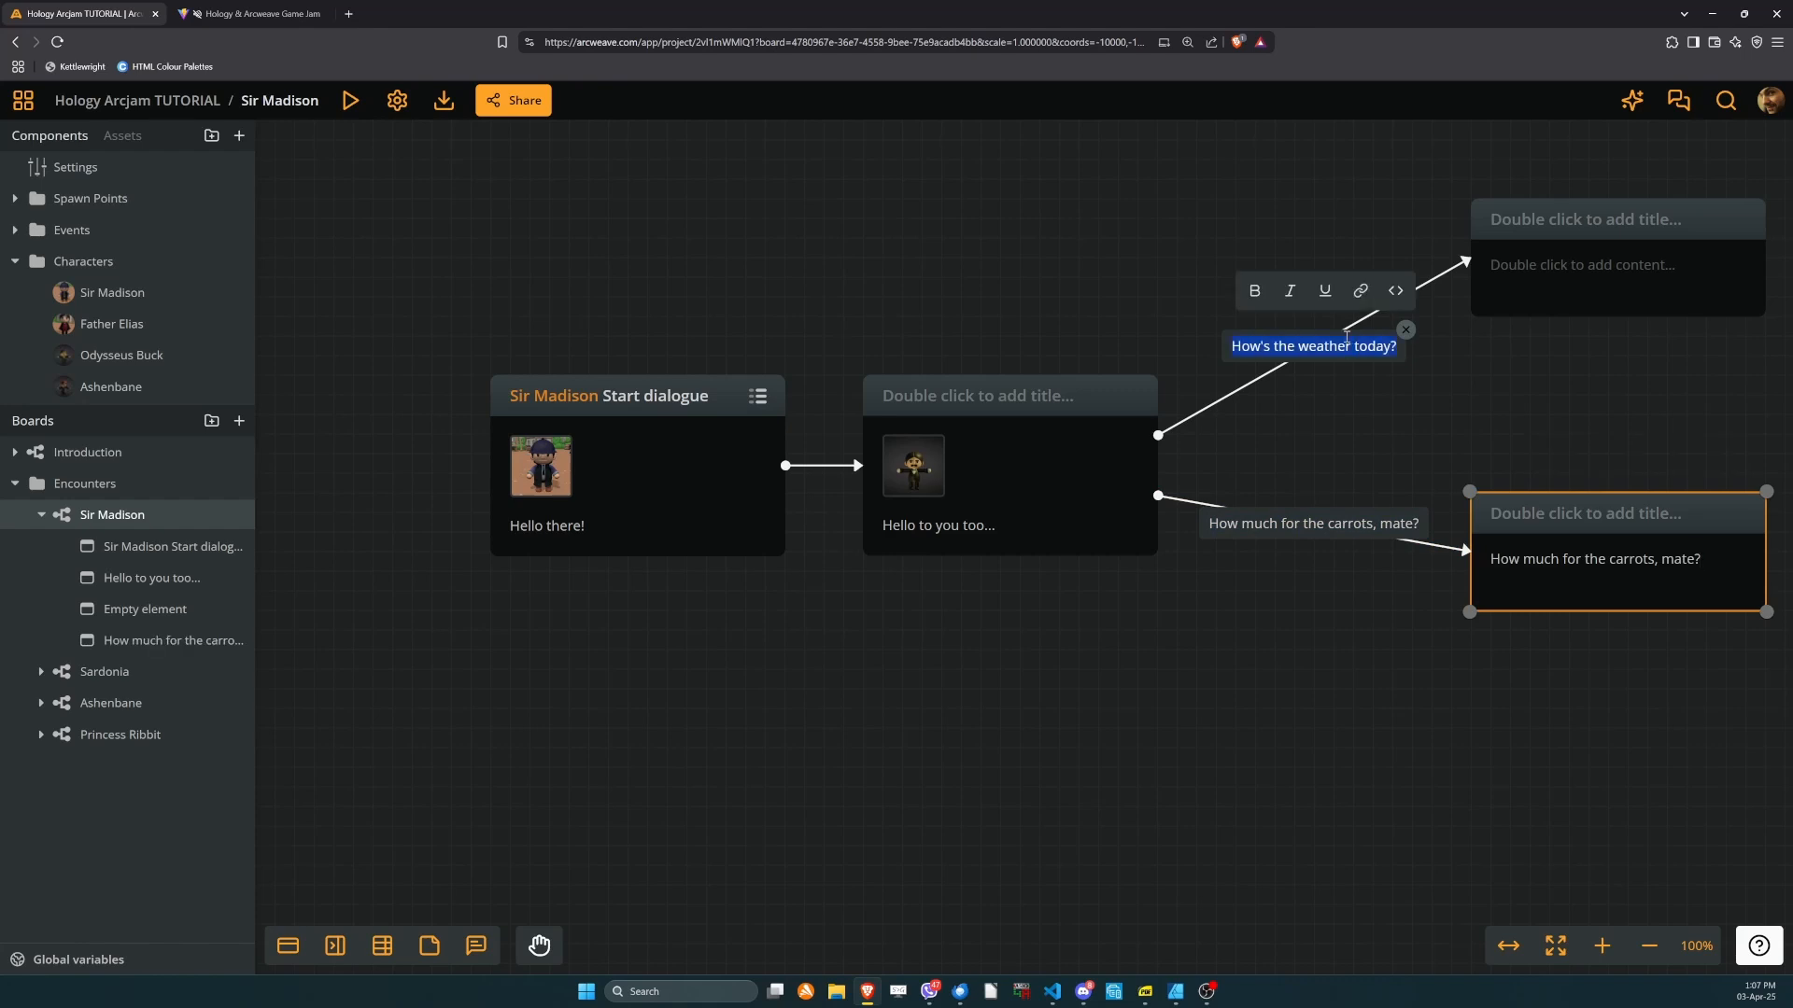
{"action": "double_click", "coordinate": [1619, 295]}
{"action": "key", "text": "ctrl+v"}
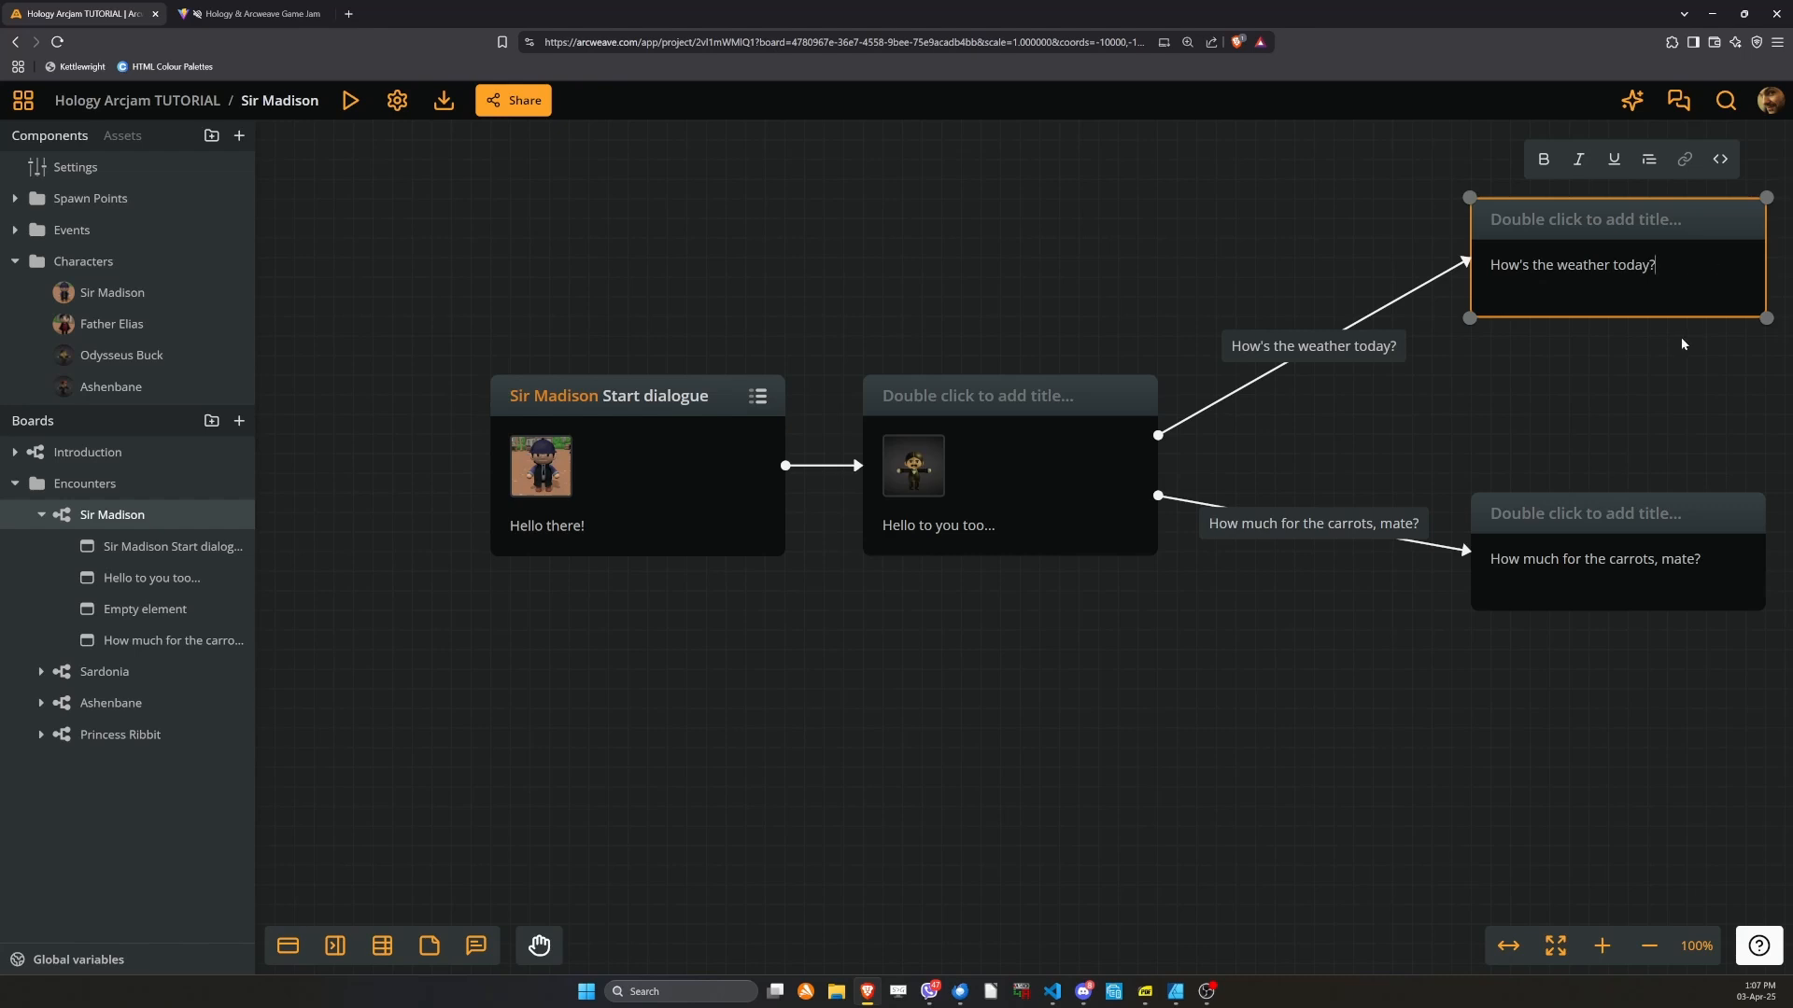
{"action": "type", "text": ", my dear"}
{"action": "key", "text": "BackSpace"}
{"action": "key", "text": "BackSpace"}
{"action": "key", "text": "BackSpace"}
{"action": "type", "text": "llah?"}
{"action": "left_click", "coordinate": [1191, 229]}
Attach the character Odysseus Buck to both reply elements and move the pair closer to the "Hello to you too..." element.
{"action": "left_click_drag", "start_coordinate": [105, 357], "coordinate": [1652, 297]}
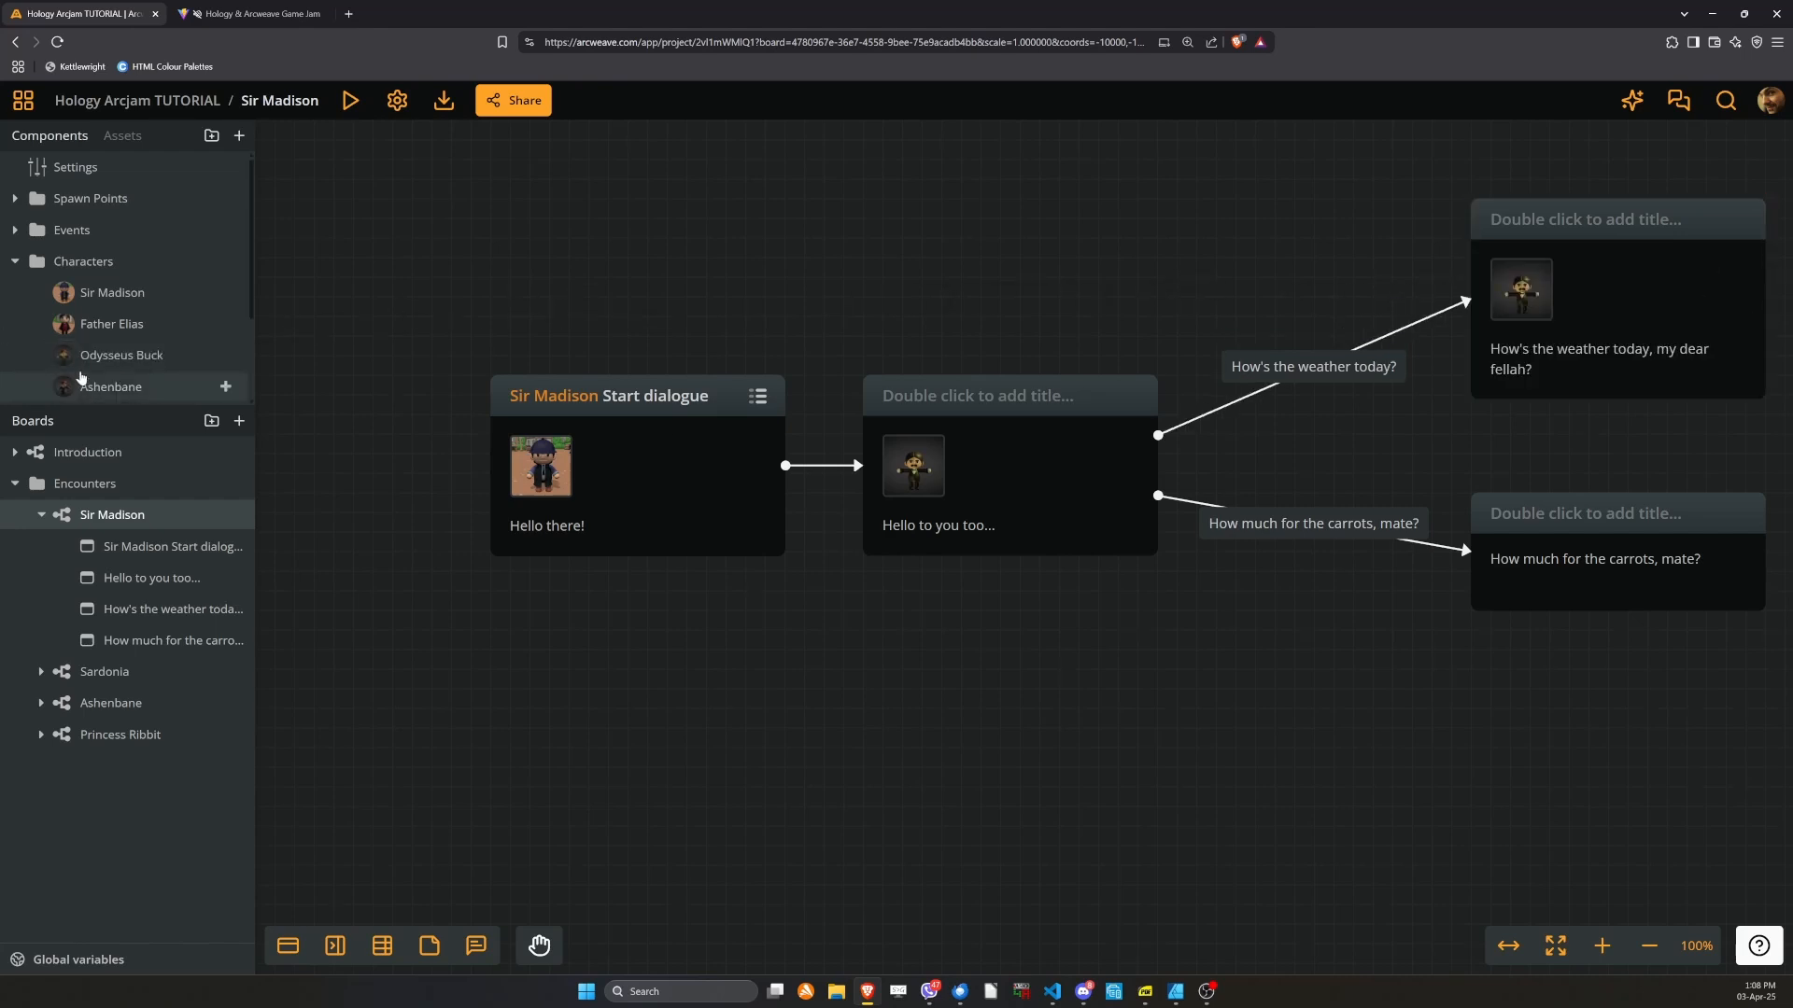
{"action": "left_click_drag", "start_coordinate": [103, 355], "coordinate": [1676, 561]}
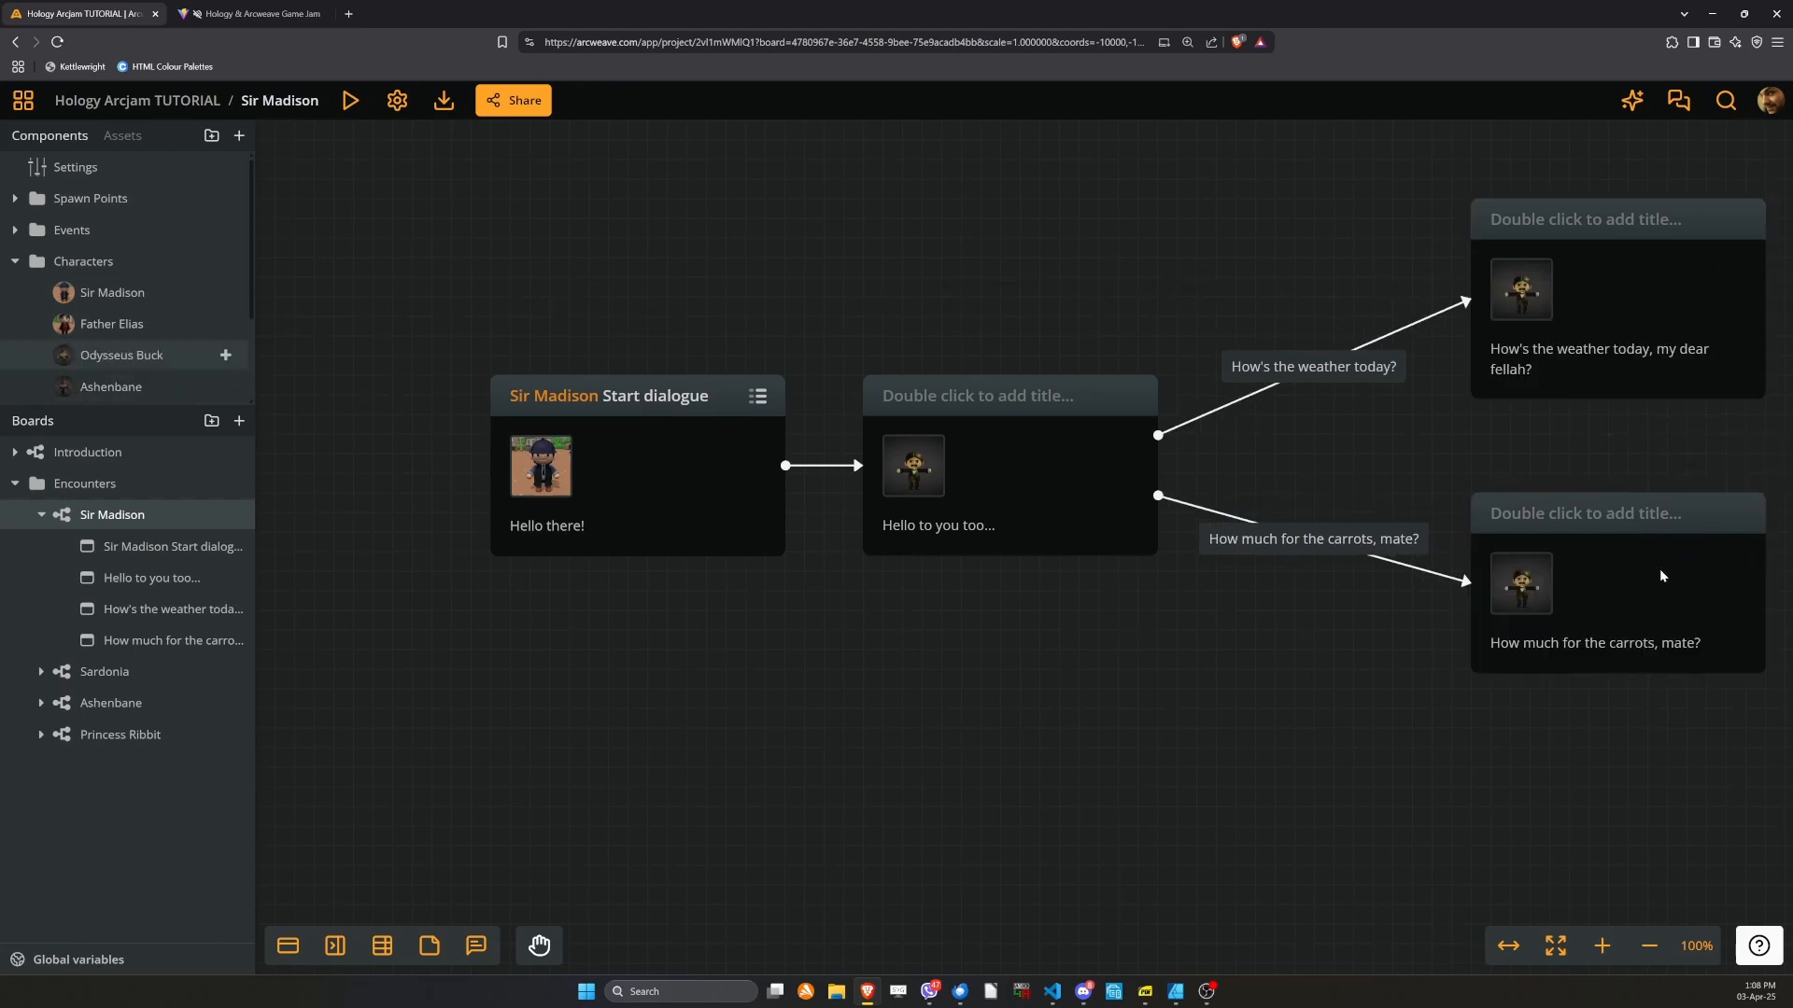
{"action": "left_click_drag", "start_coordinate": [1403, 199], "coordinate": [1595, 793]}
{"action": "left_click_drag", "start_coordinate": [1645, 550], "coordinate": [1585, 613]}
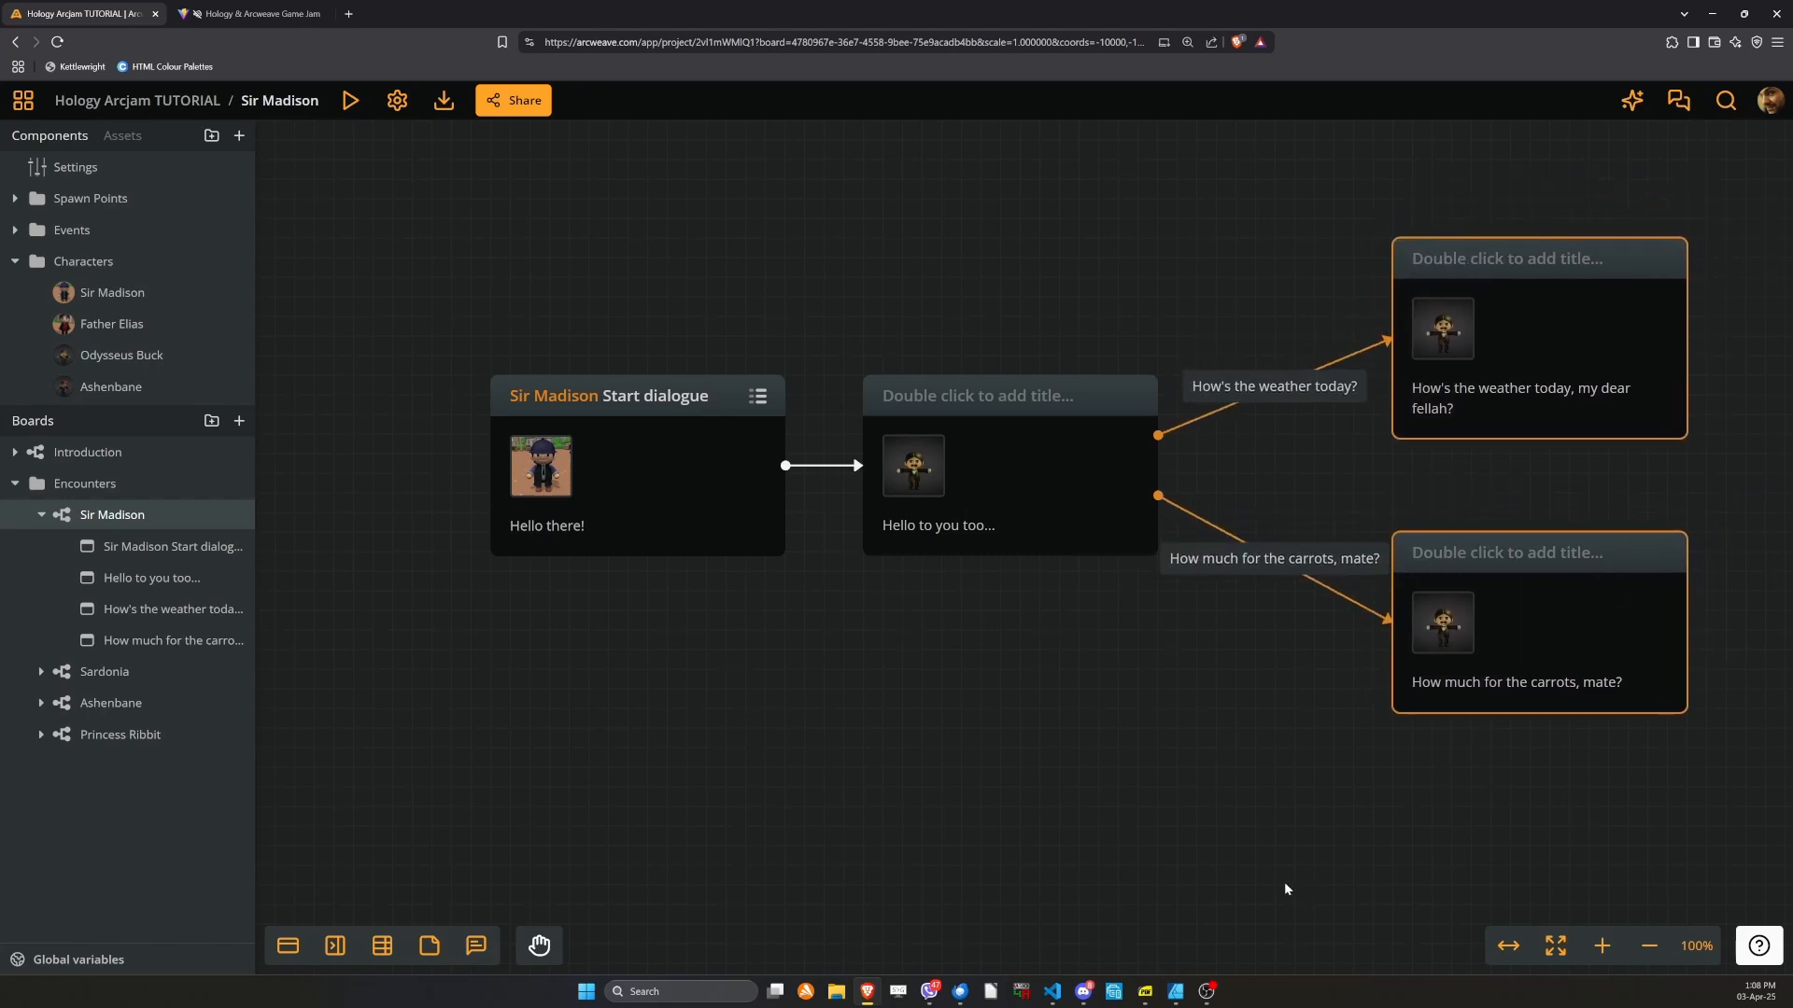
{"action": "left_click", "coordinate": [1465, 782]}
{"action": "left_click_drag", "start_coordinate": [1465, 781], "coordinate": [1402, 765]}
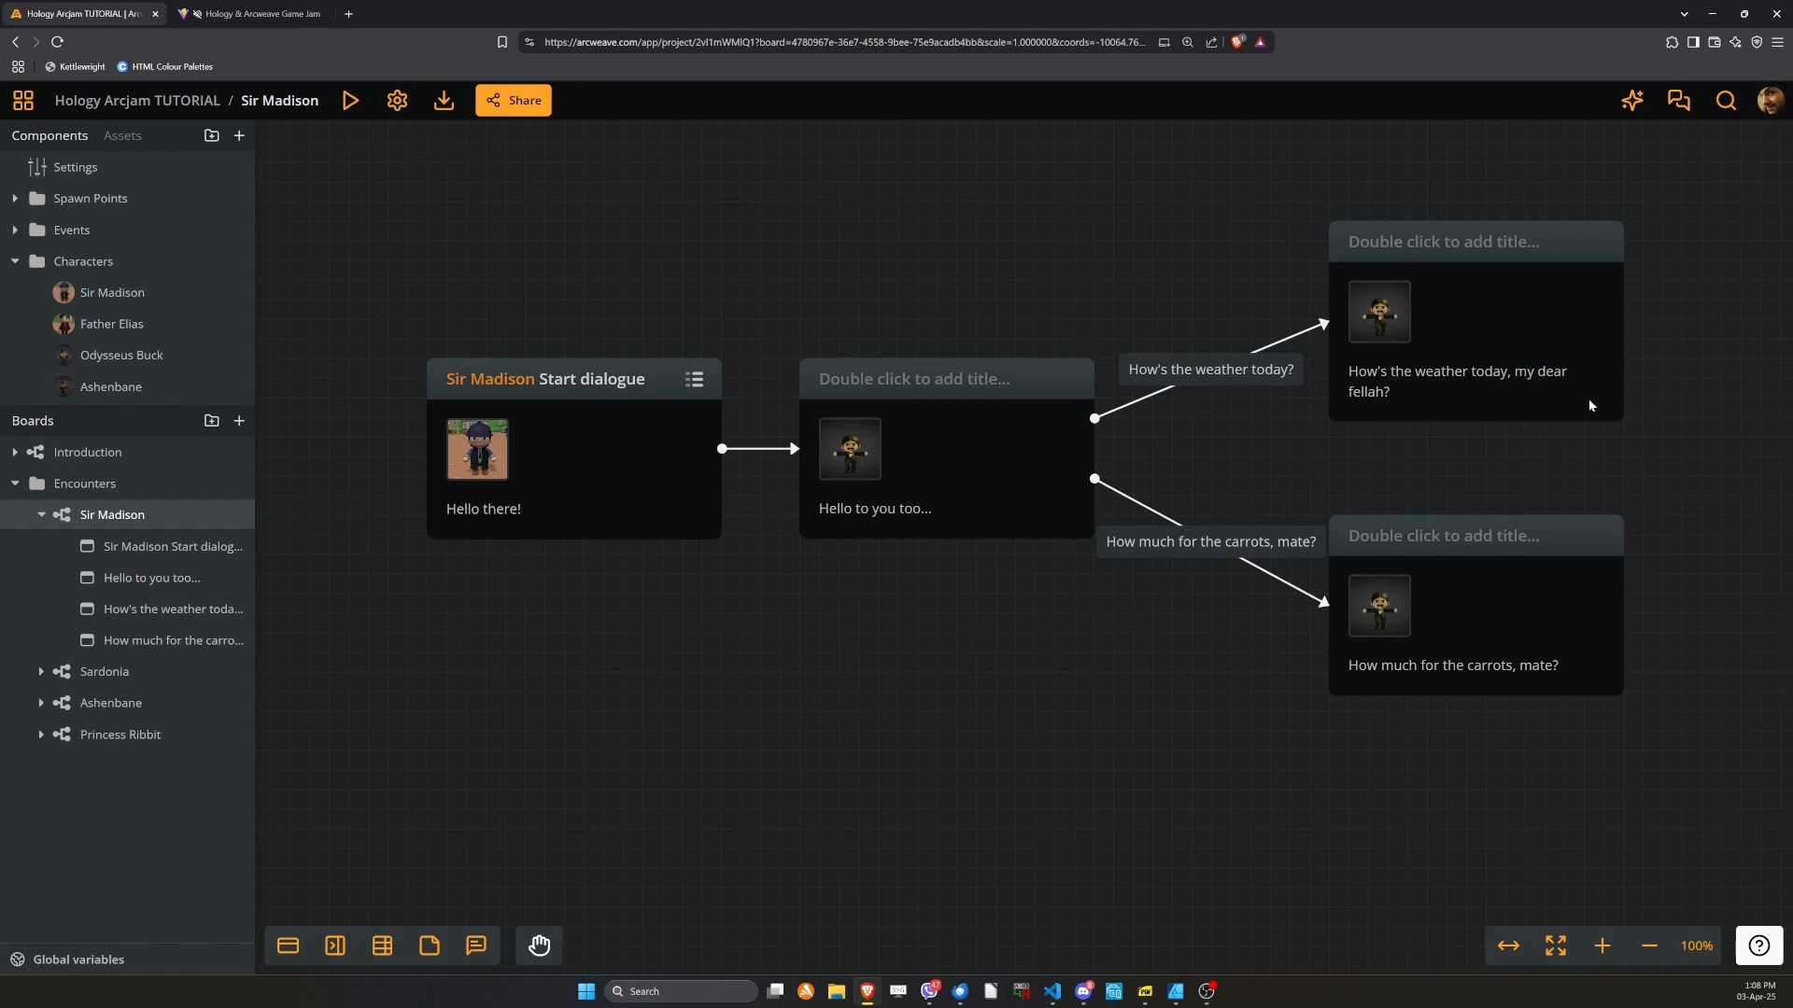
Switch to the Hology game page, reload it, and walk up to Sir Madison to start the updated conversation.
{"action": "left_click", "coordinate": [248, 14]}
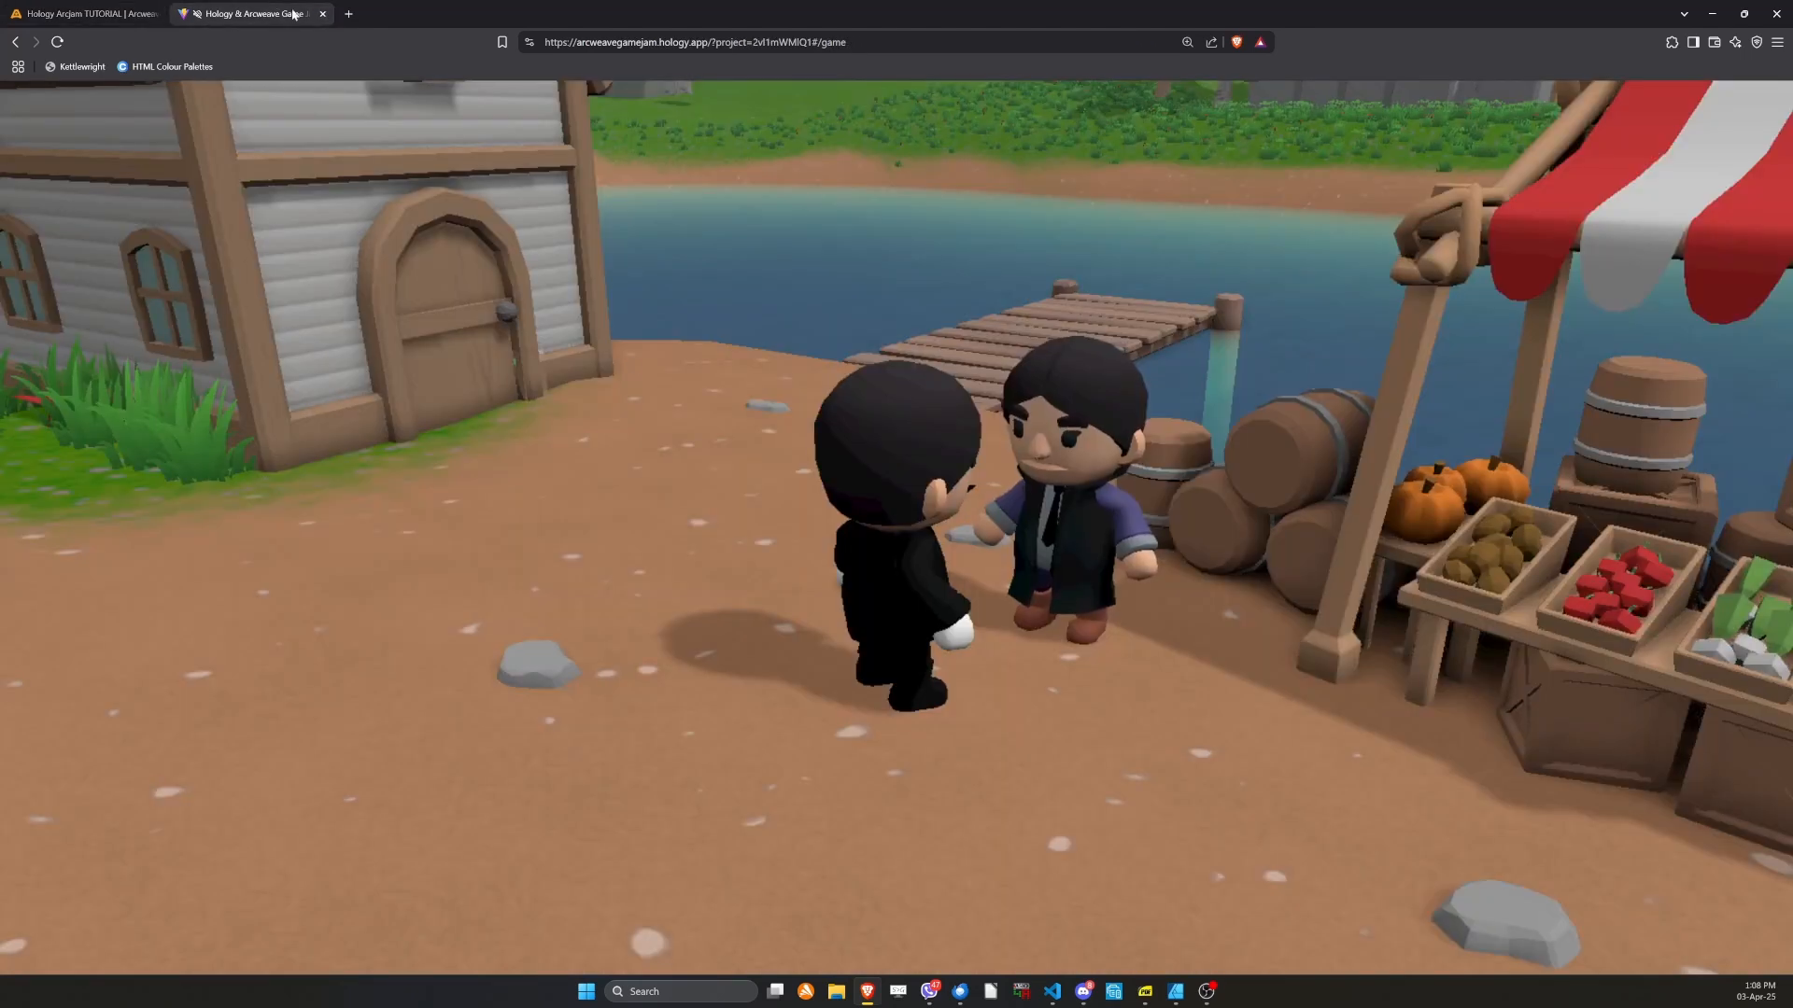
{"action": "key", "text": "F5"}
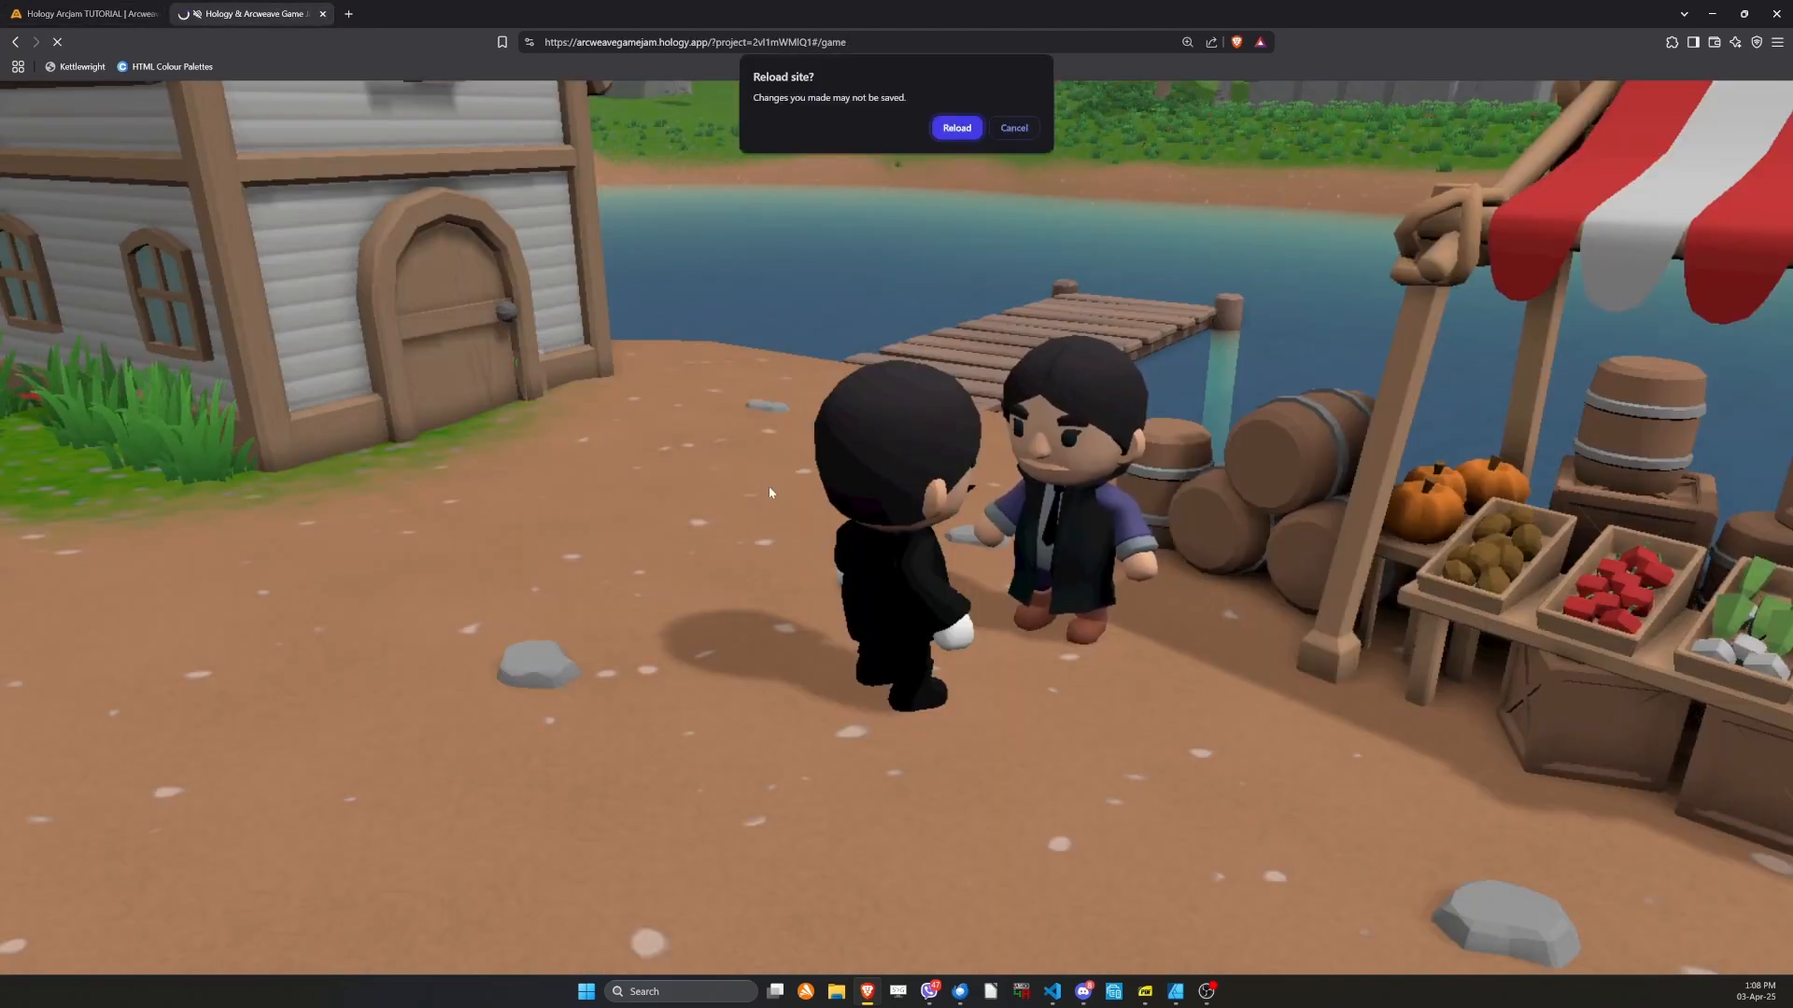
{"action": "left_click", "coordinate": [958, 124]}
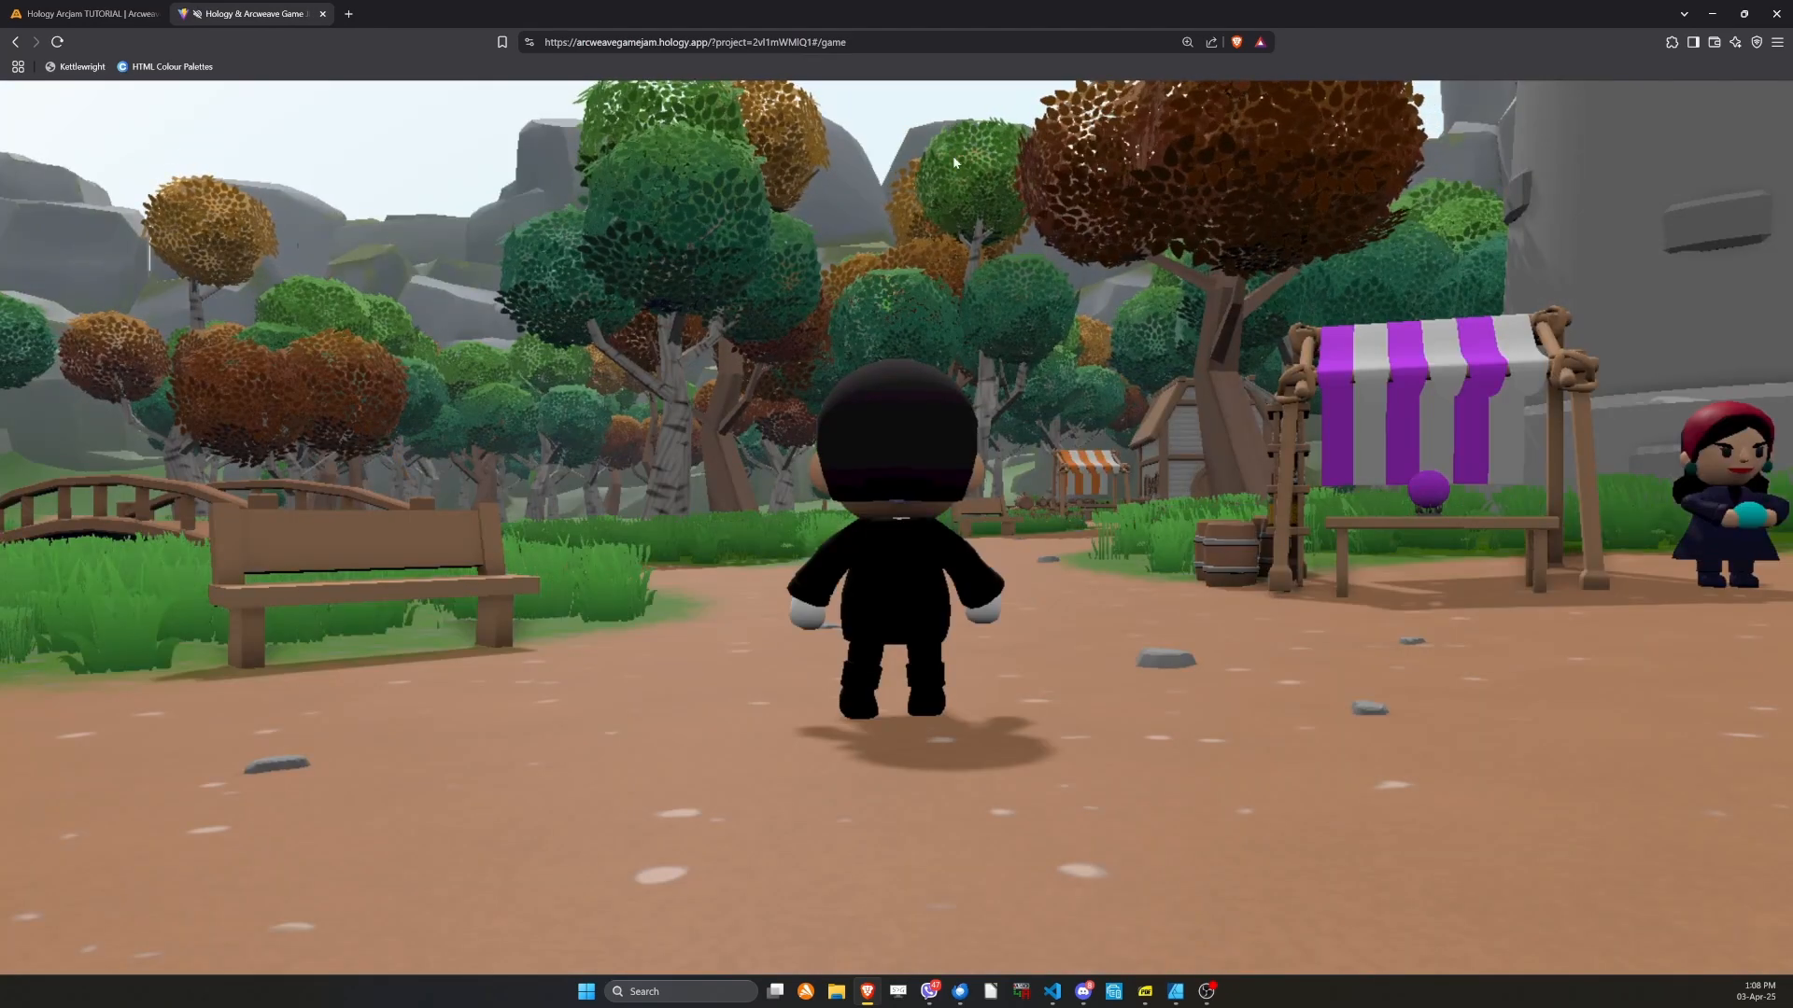
{"action": "left_click", "coordinate": [896, 526]}
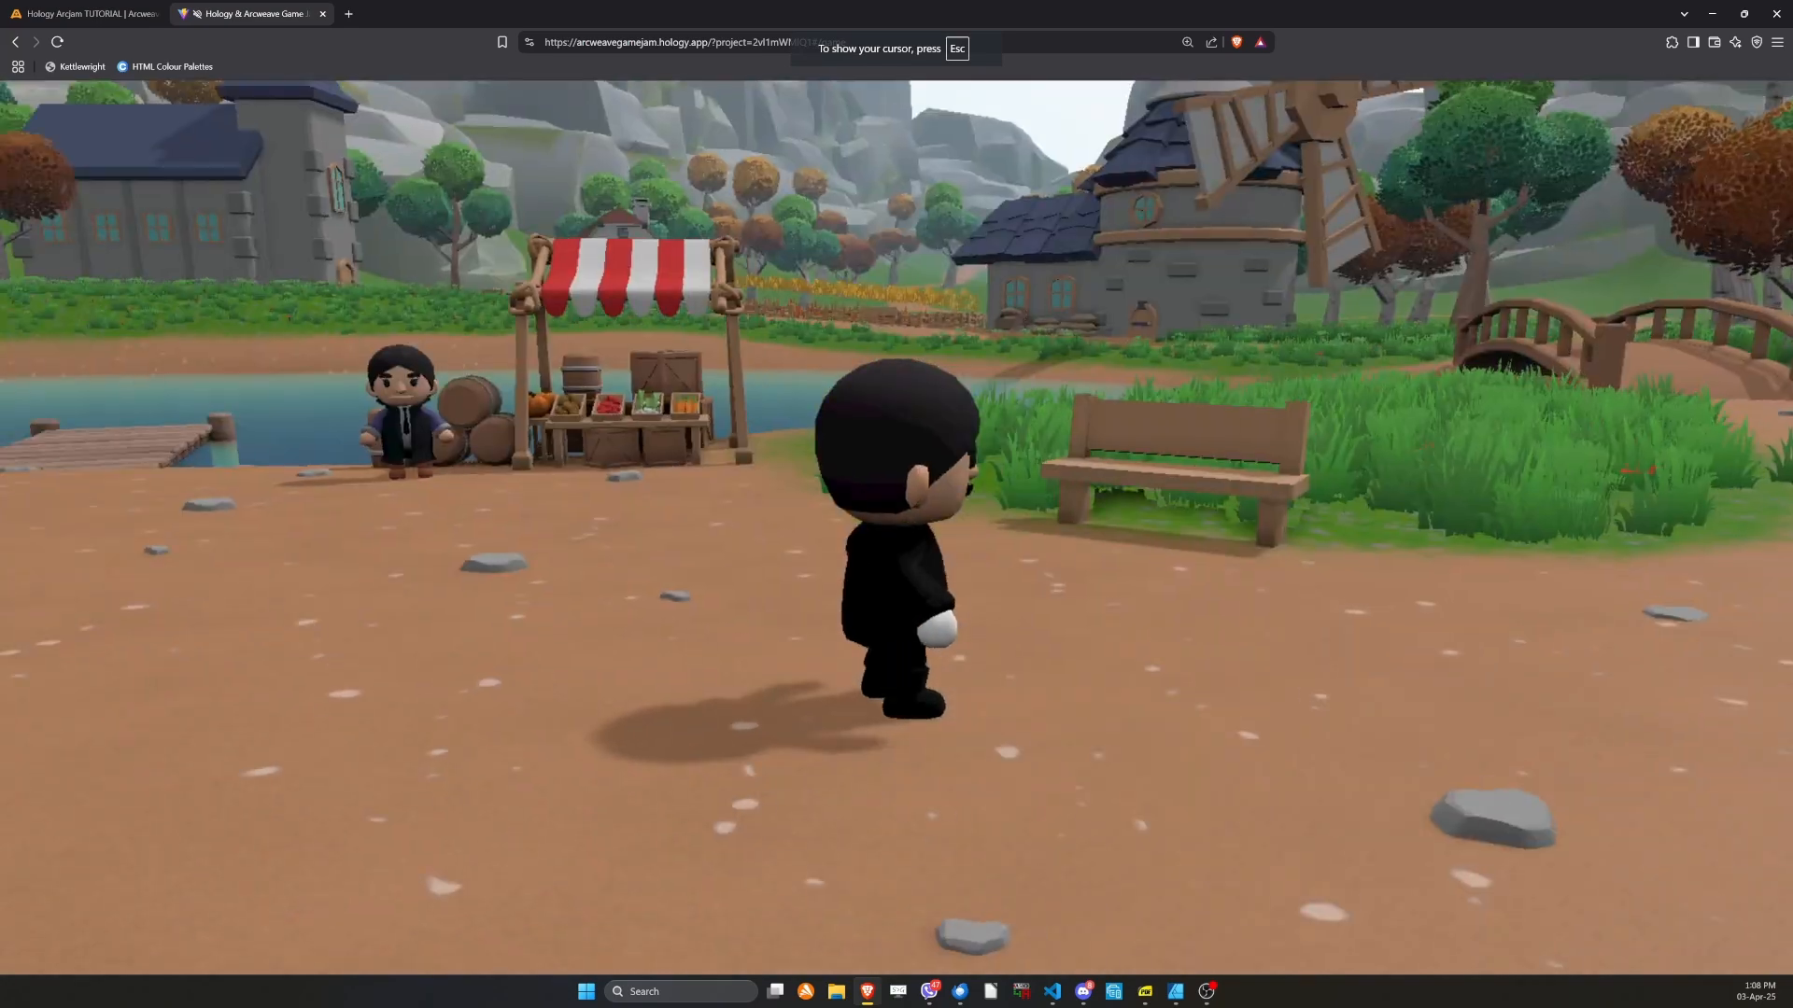
{"action": "key", "text": "w"}
{"action": "key", "text": "w"}
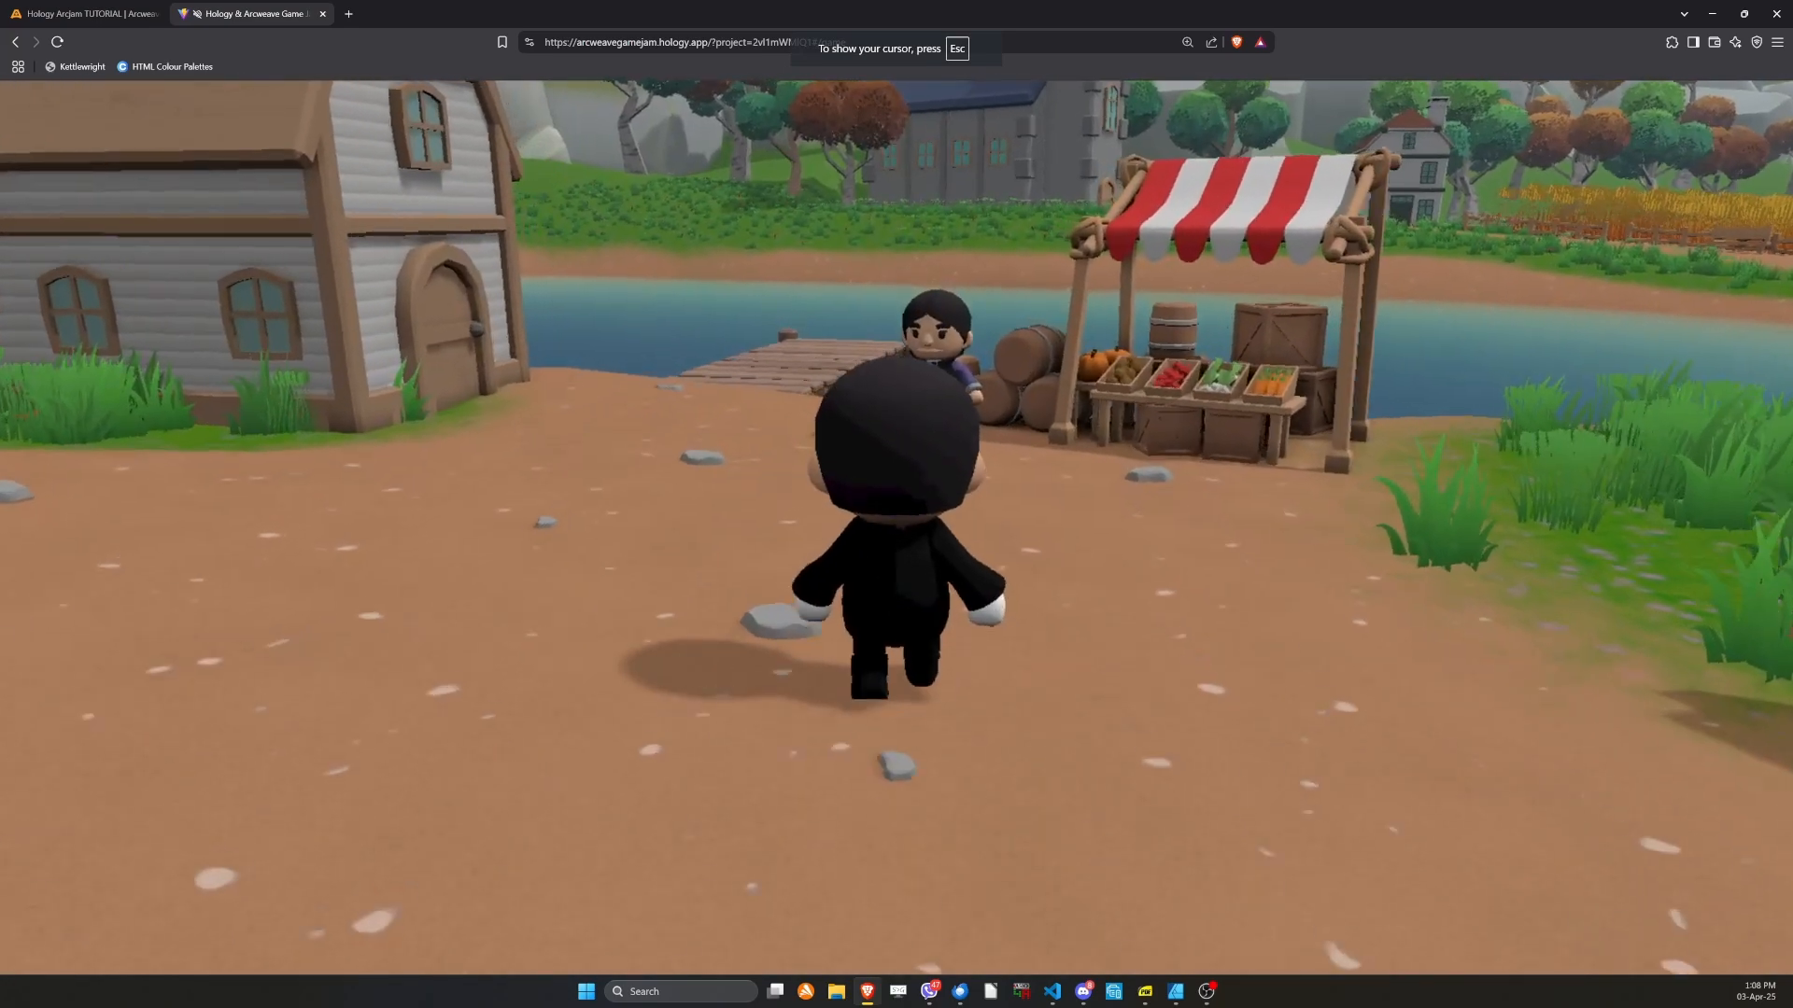
{"action": "key", "text": "w"}
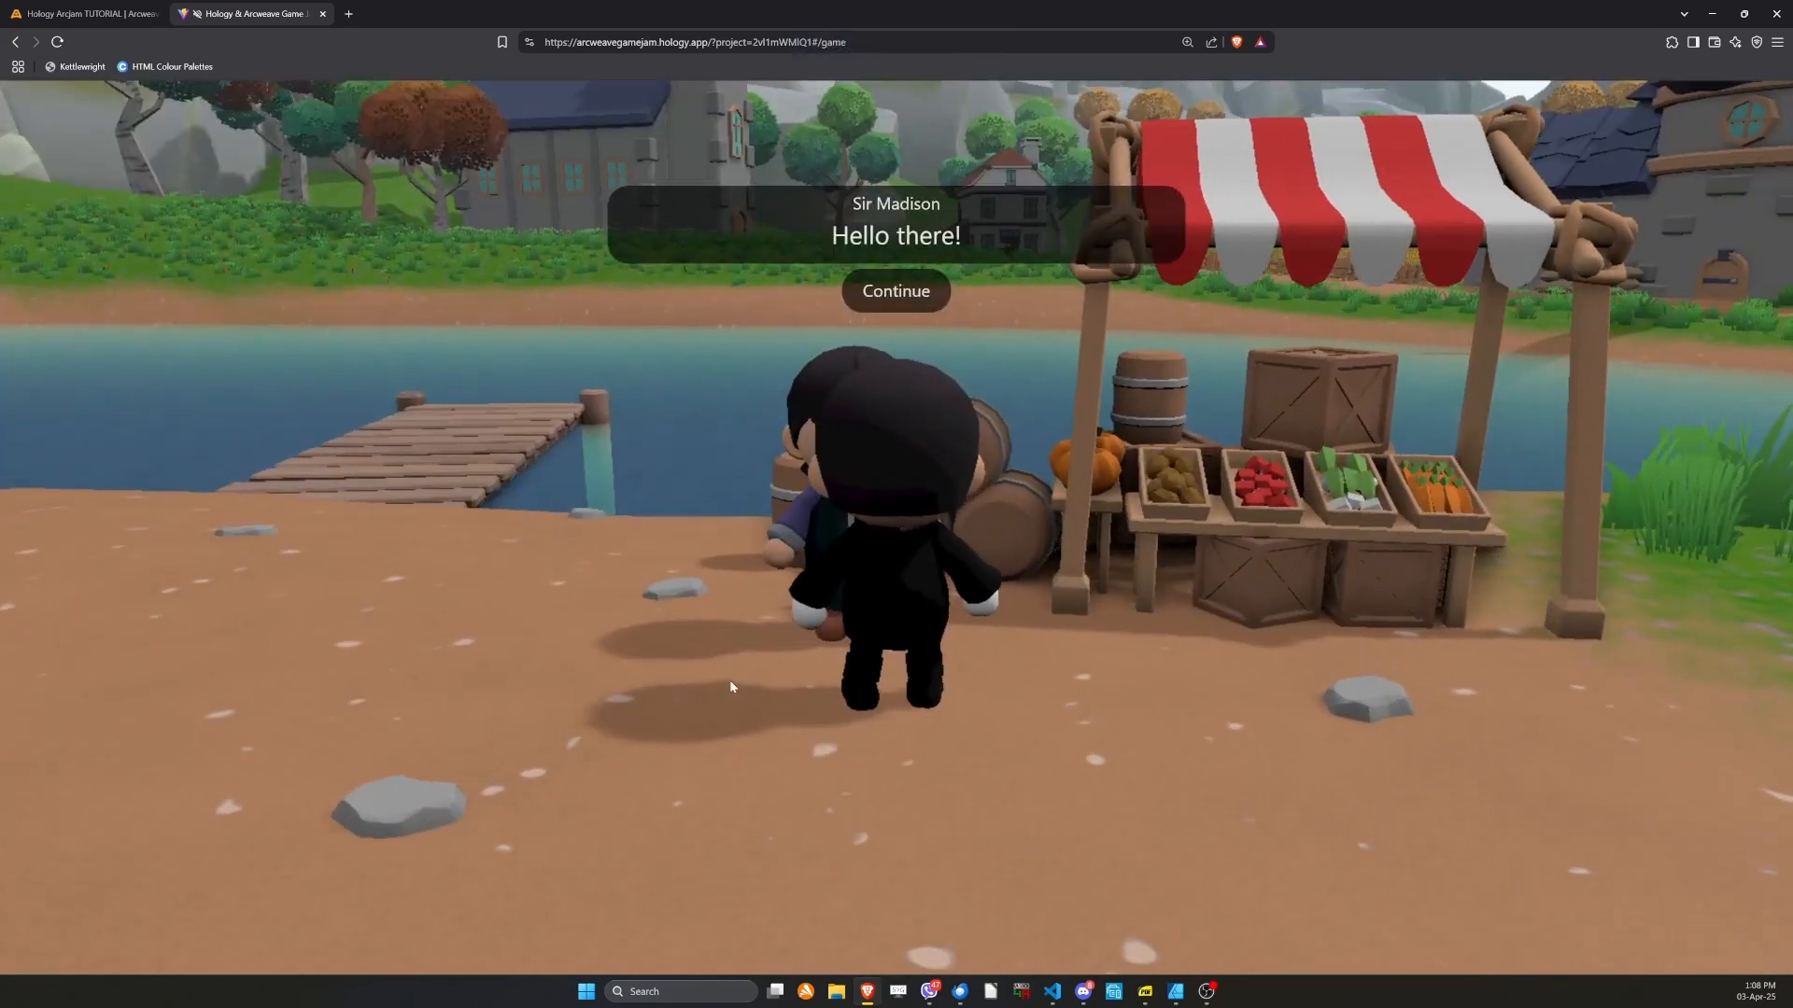
Continue past Sir Madison's greeting, choose the reply "How much for the carrots, mate?" and leave the conversation.
{"action": "left_click", "coordinate": [904, 297]}
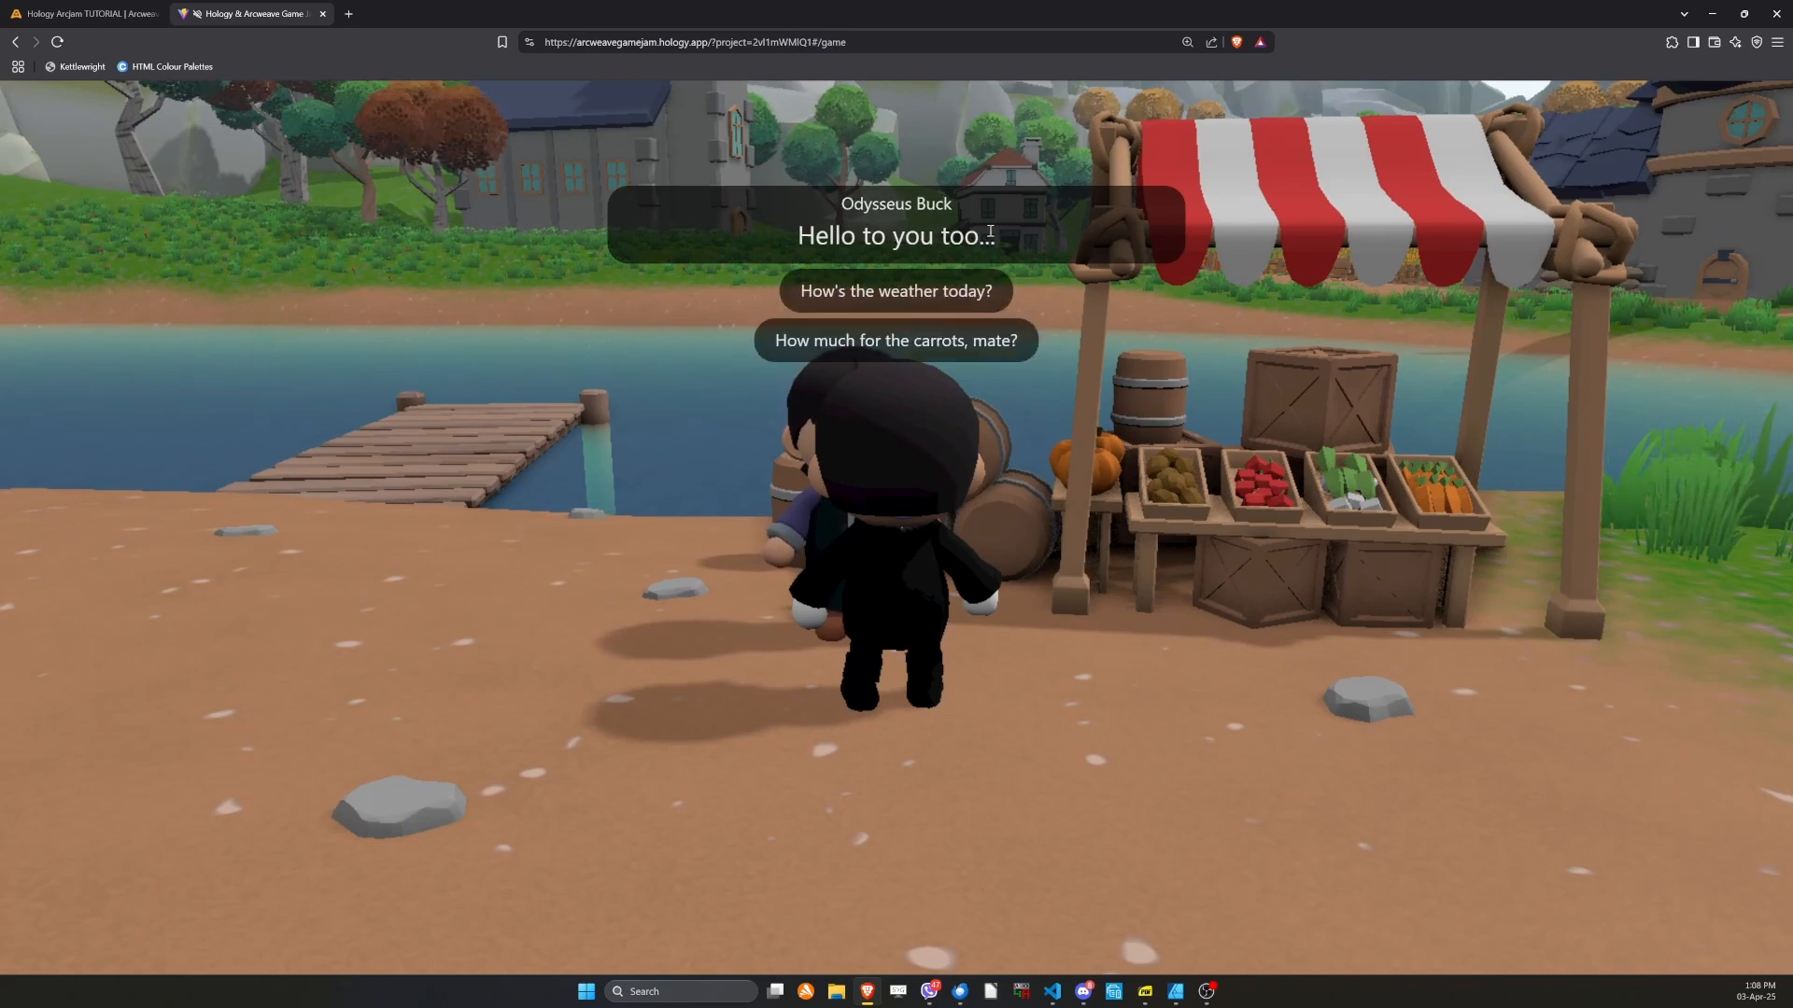
{"action": "left_click", "coordinate": [960, 346]}
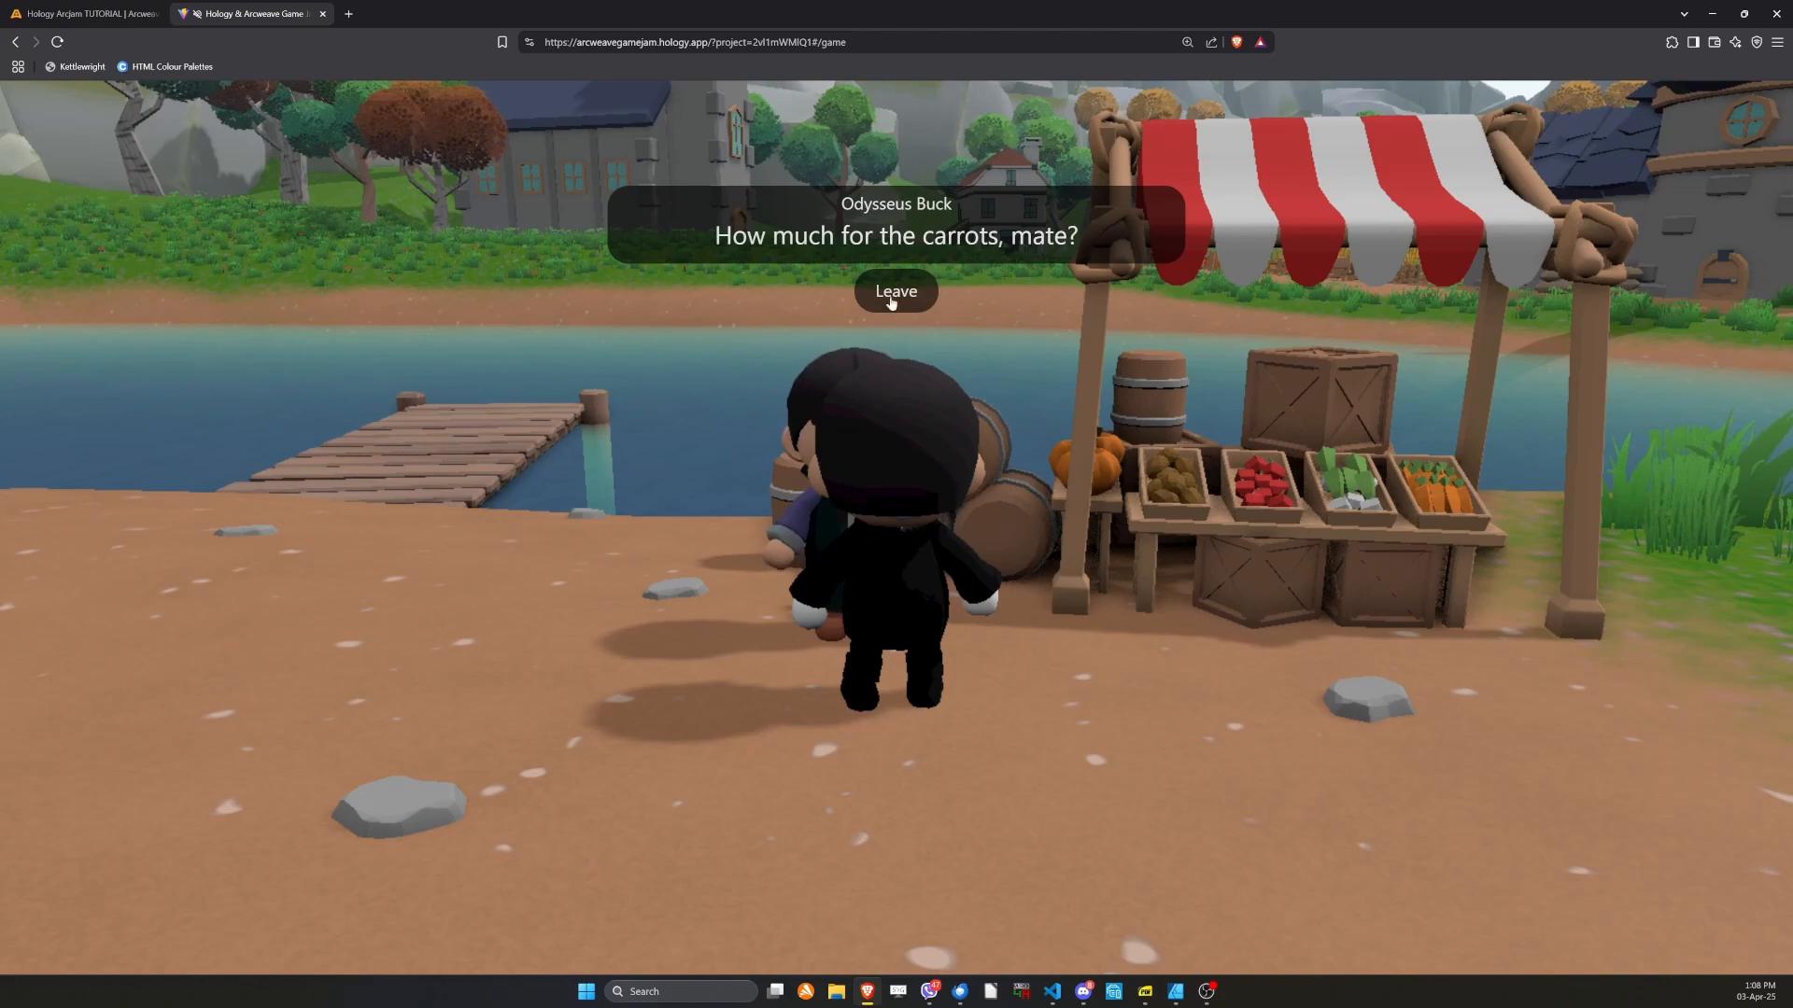
{"action": "left_click", "coordinate": [900, 308]}
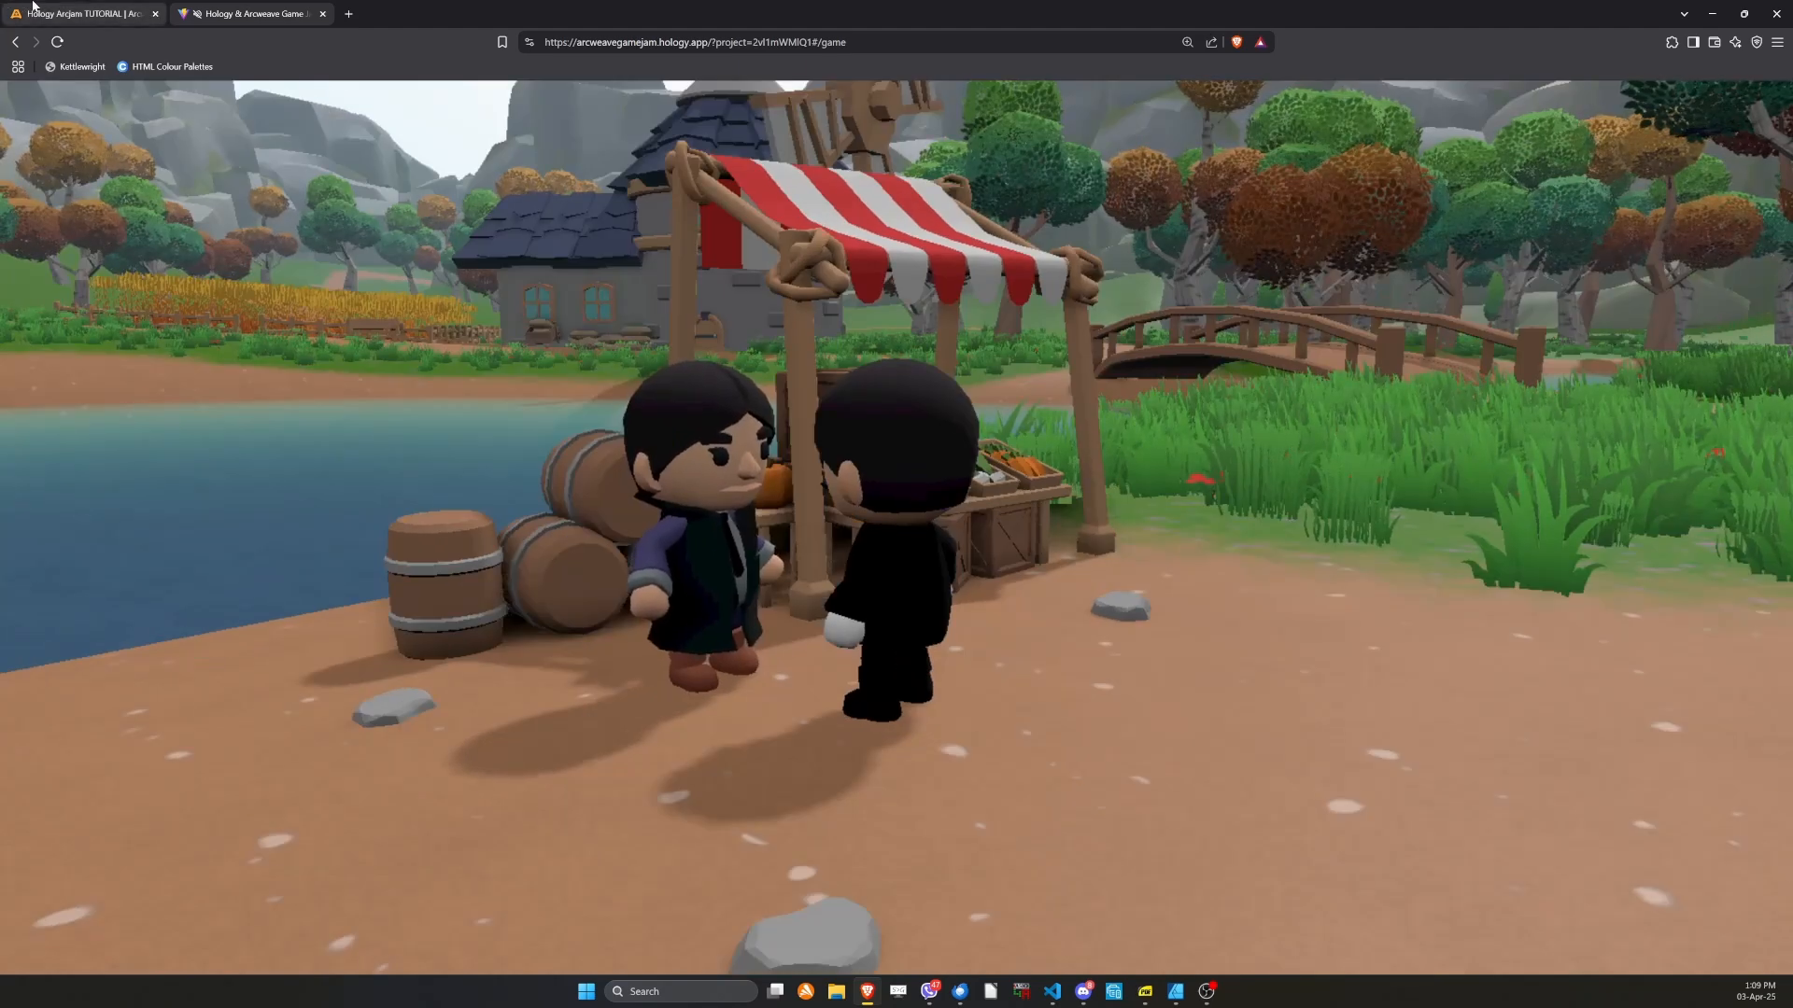
Switch to Arcweave, open Sir Madison's component and add Hat 1 from the Hats folder to his hat attribute.
{"action": "left_click", "coordinate": [33, 7]}
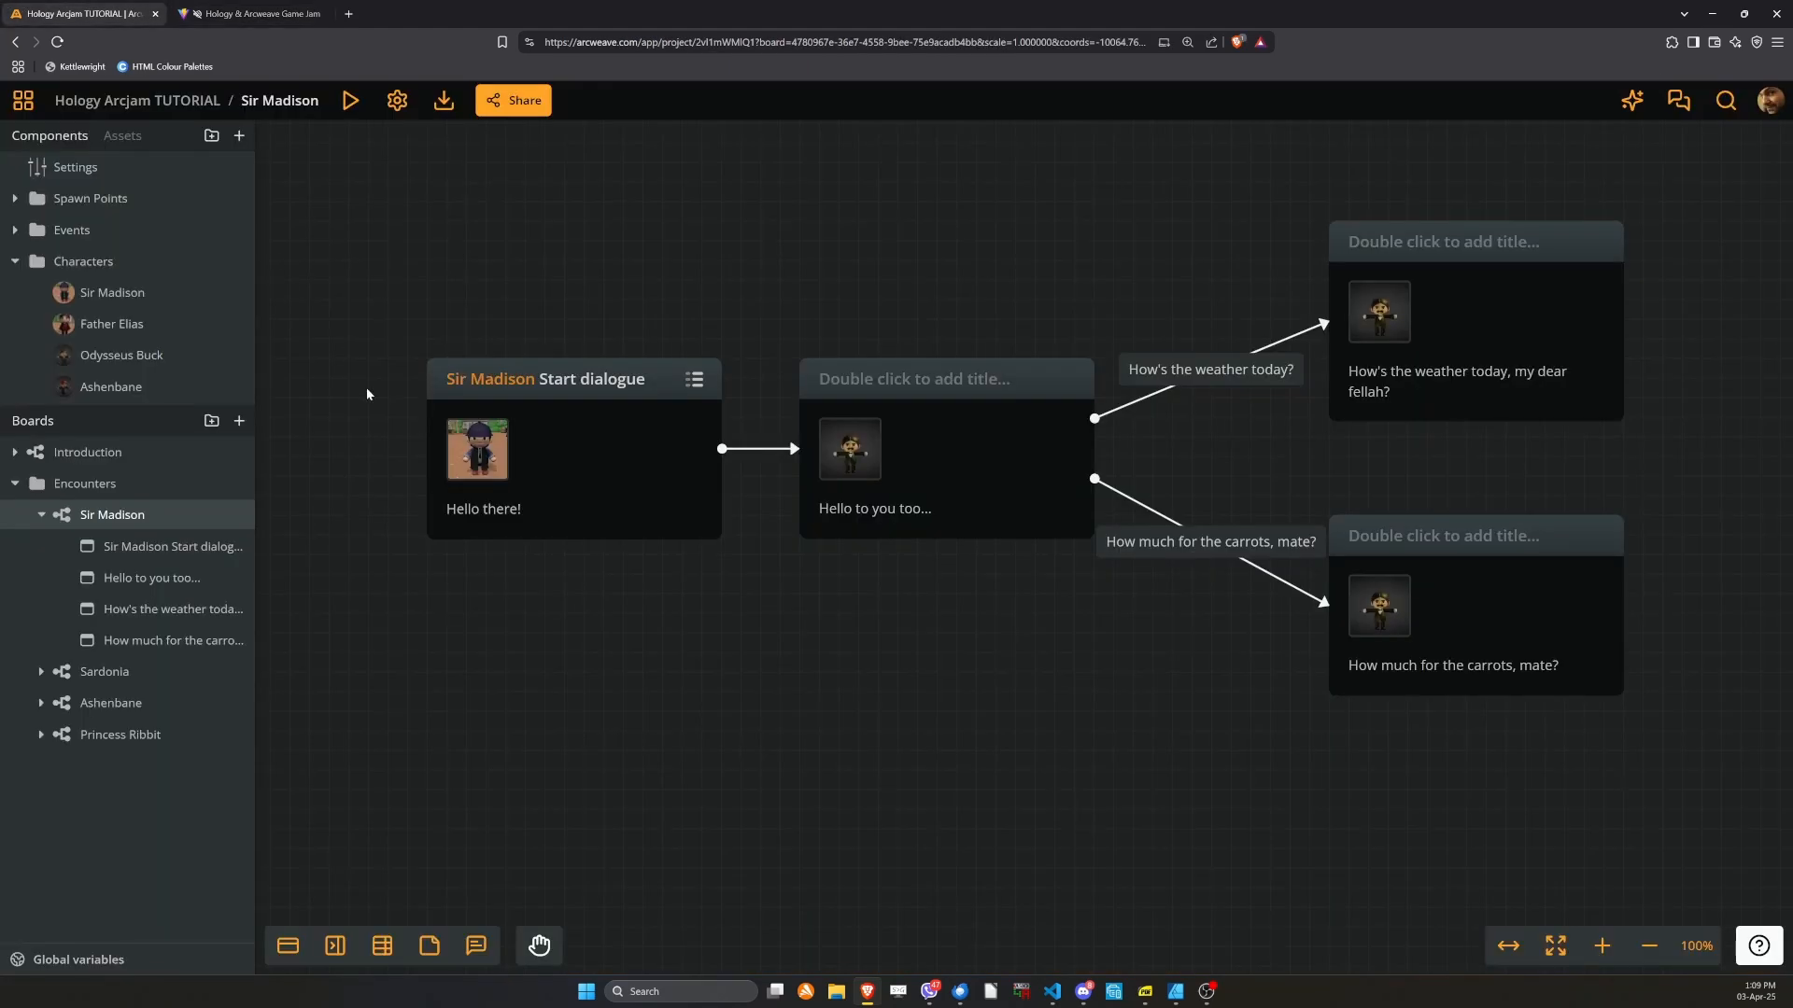
{"action": "left_click", "coordinate": [477, 449]}
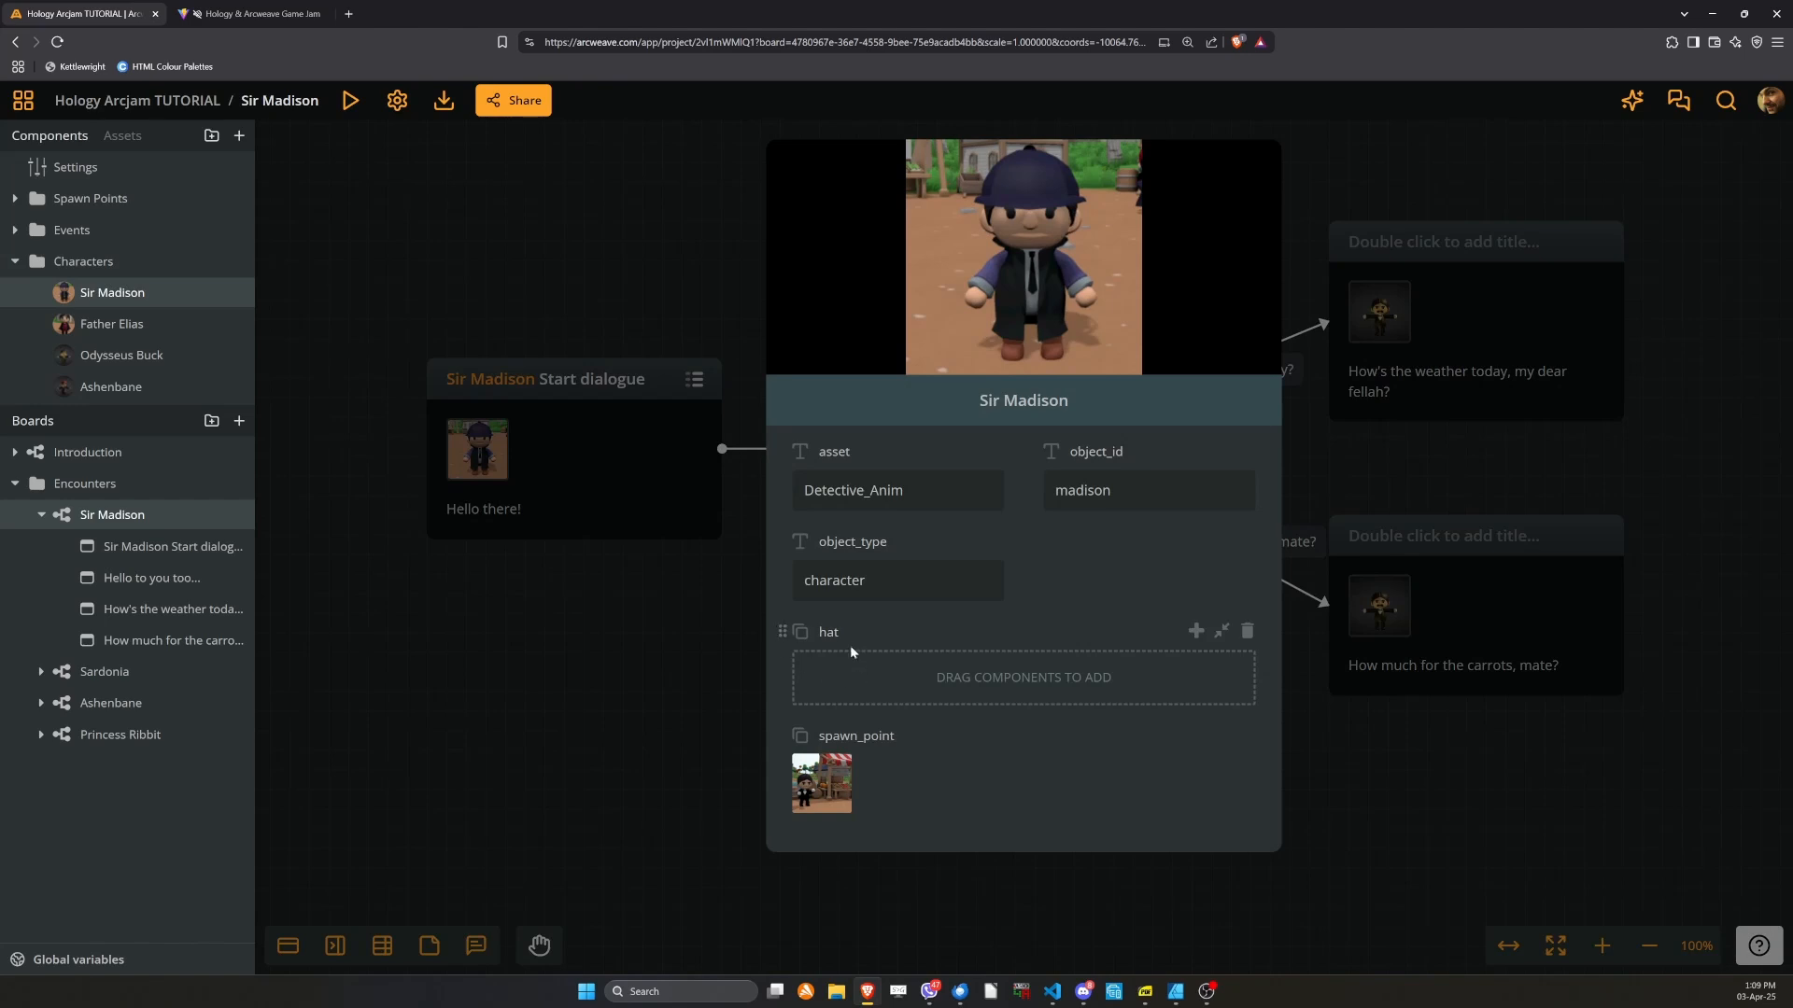
{"action": "left_click", "coordinate": [14, 262]}
{"action": "left_click", "coordinate": [14, 324]}
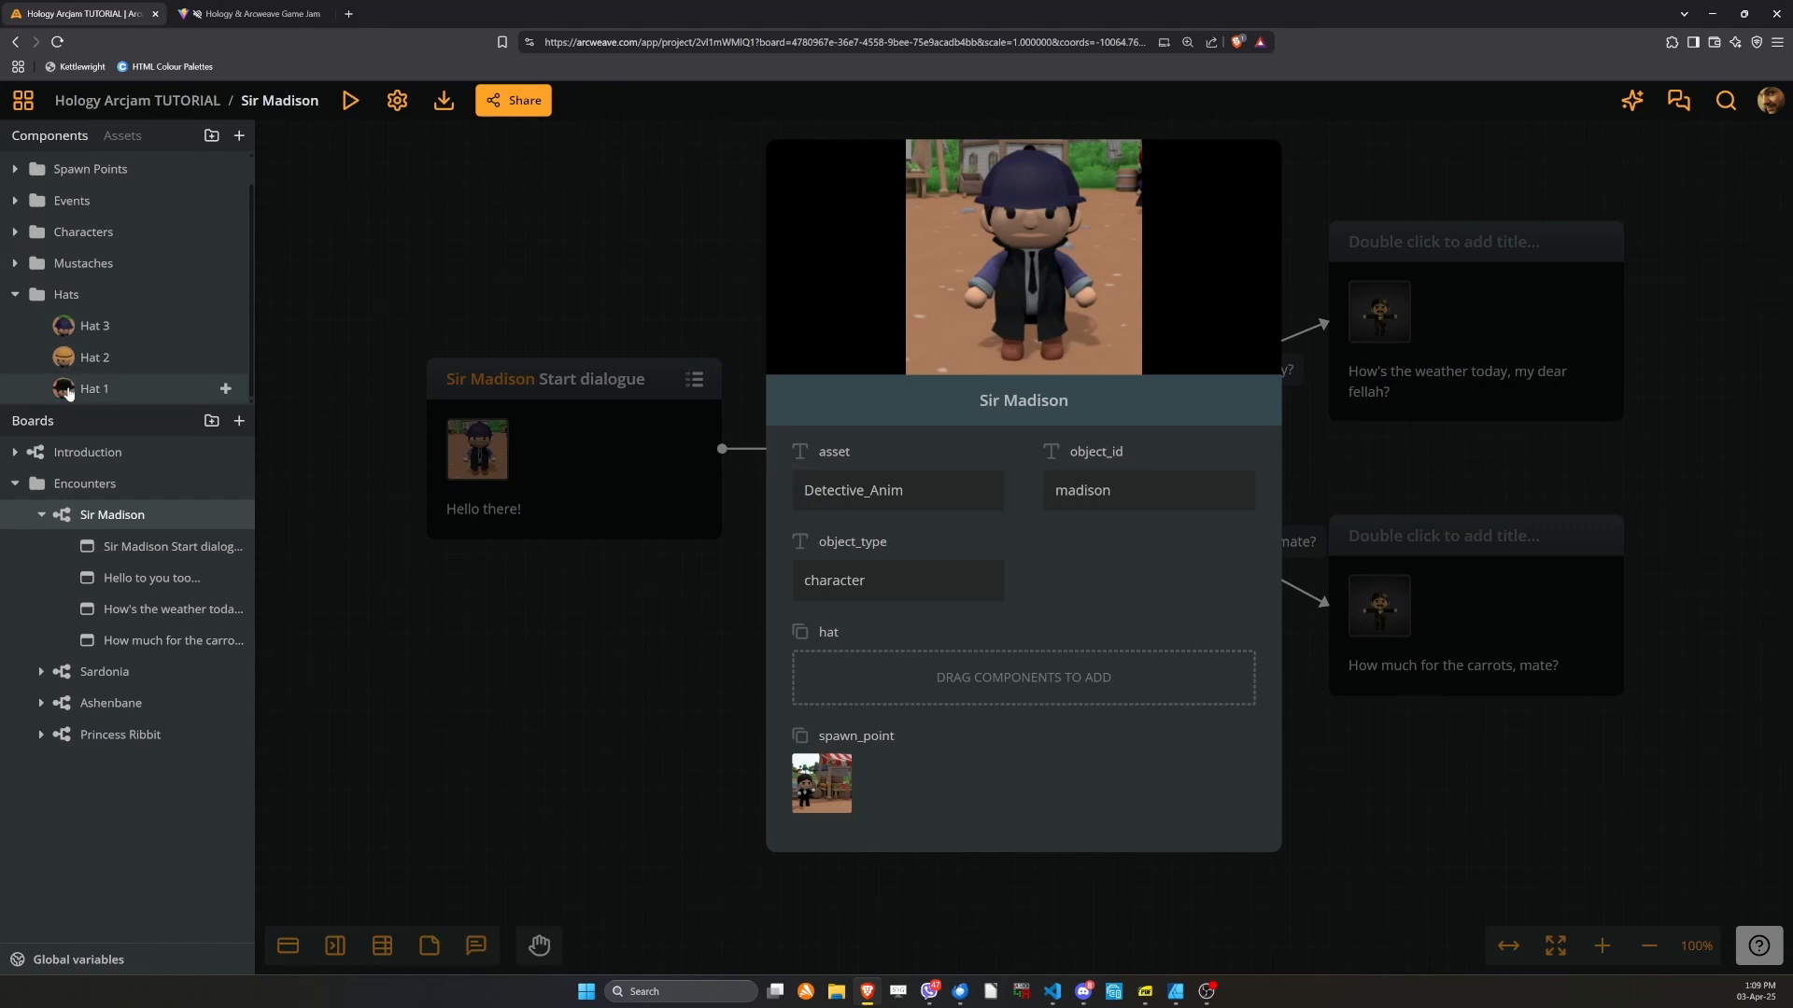
{"action": "left_click_drag", "start_coordinate": [67, 392], "coordinate": [1028, 678]}
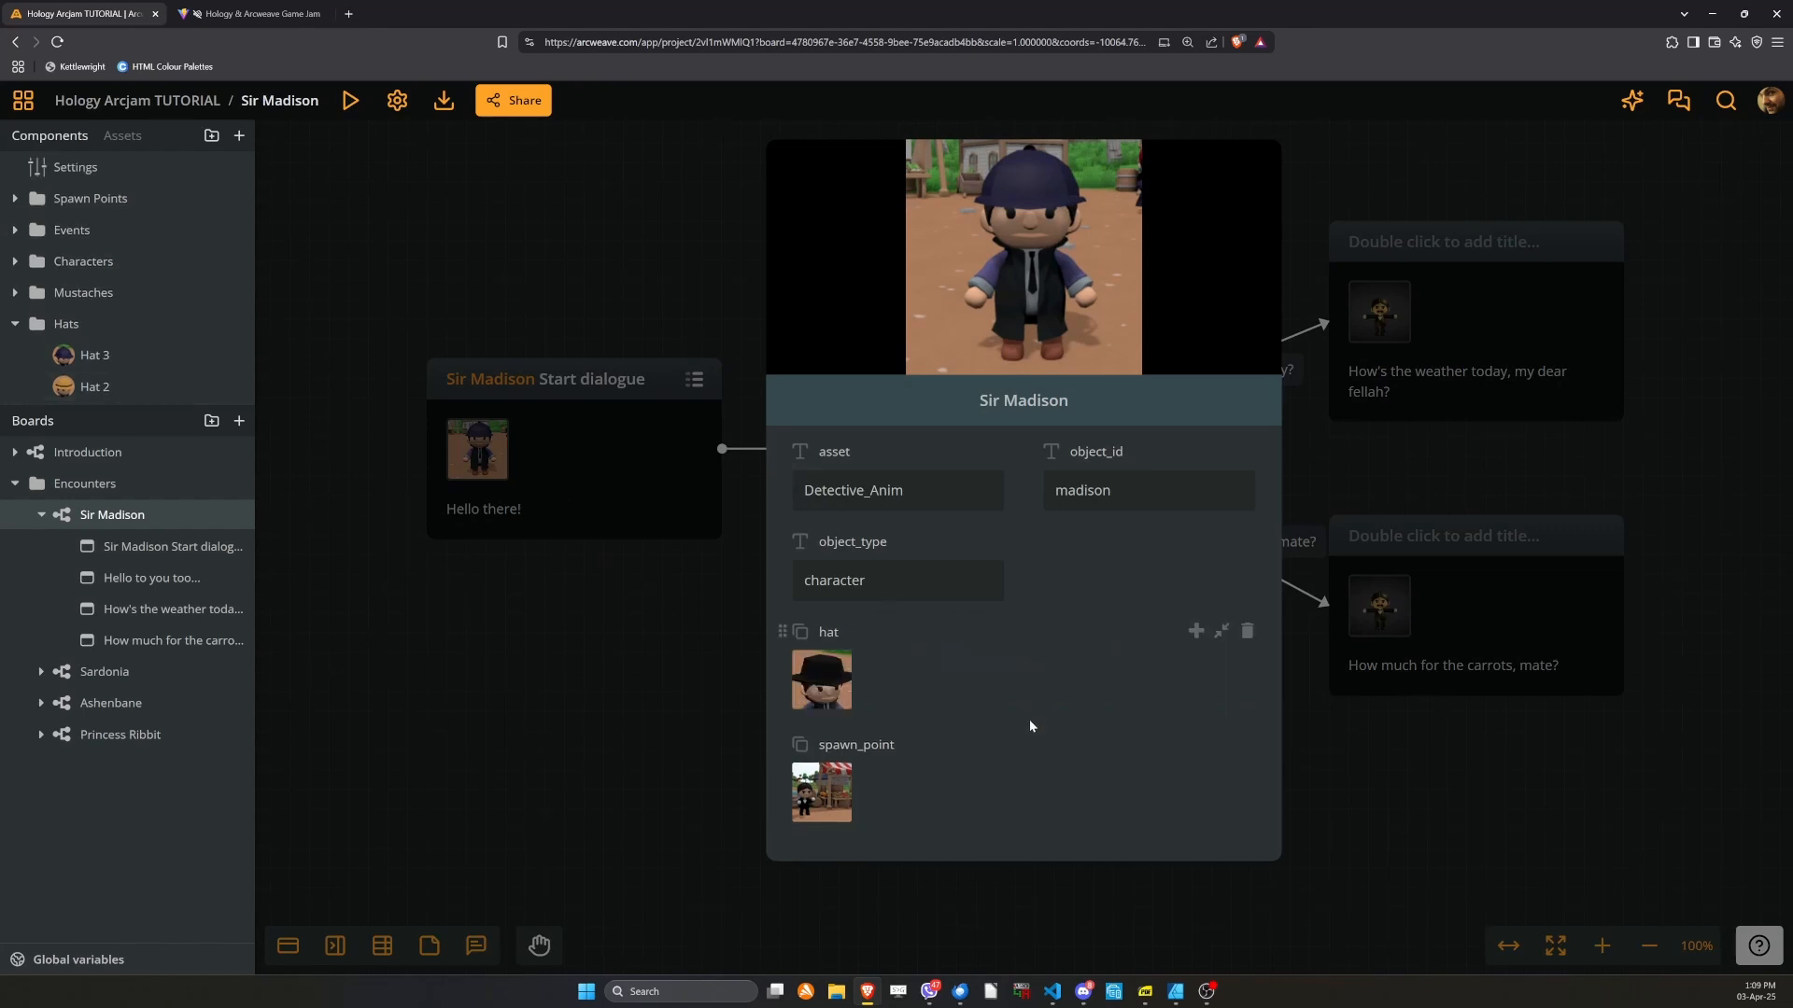
{"action": "left_click", "coordinate": [583, 698]}
Switch back to the Hology game page, reload it and enter the game to check Sir Madison's hat.
{"action": "left_click", "coordinate": [271, 14]}
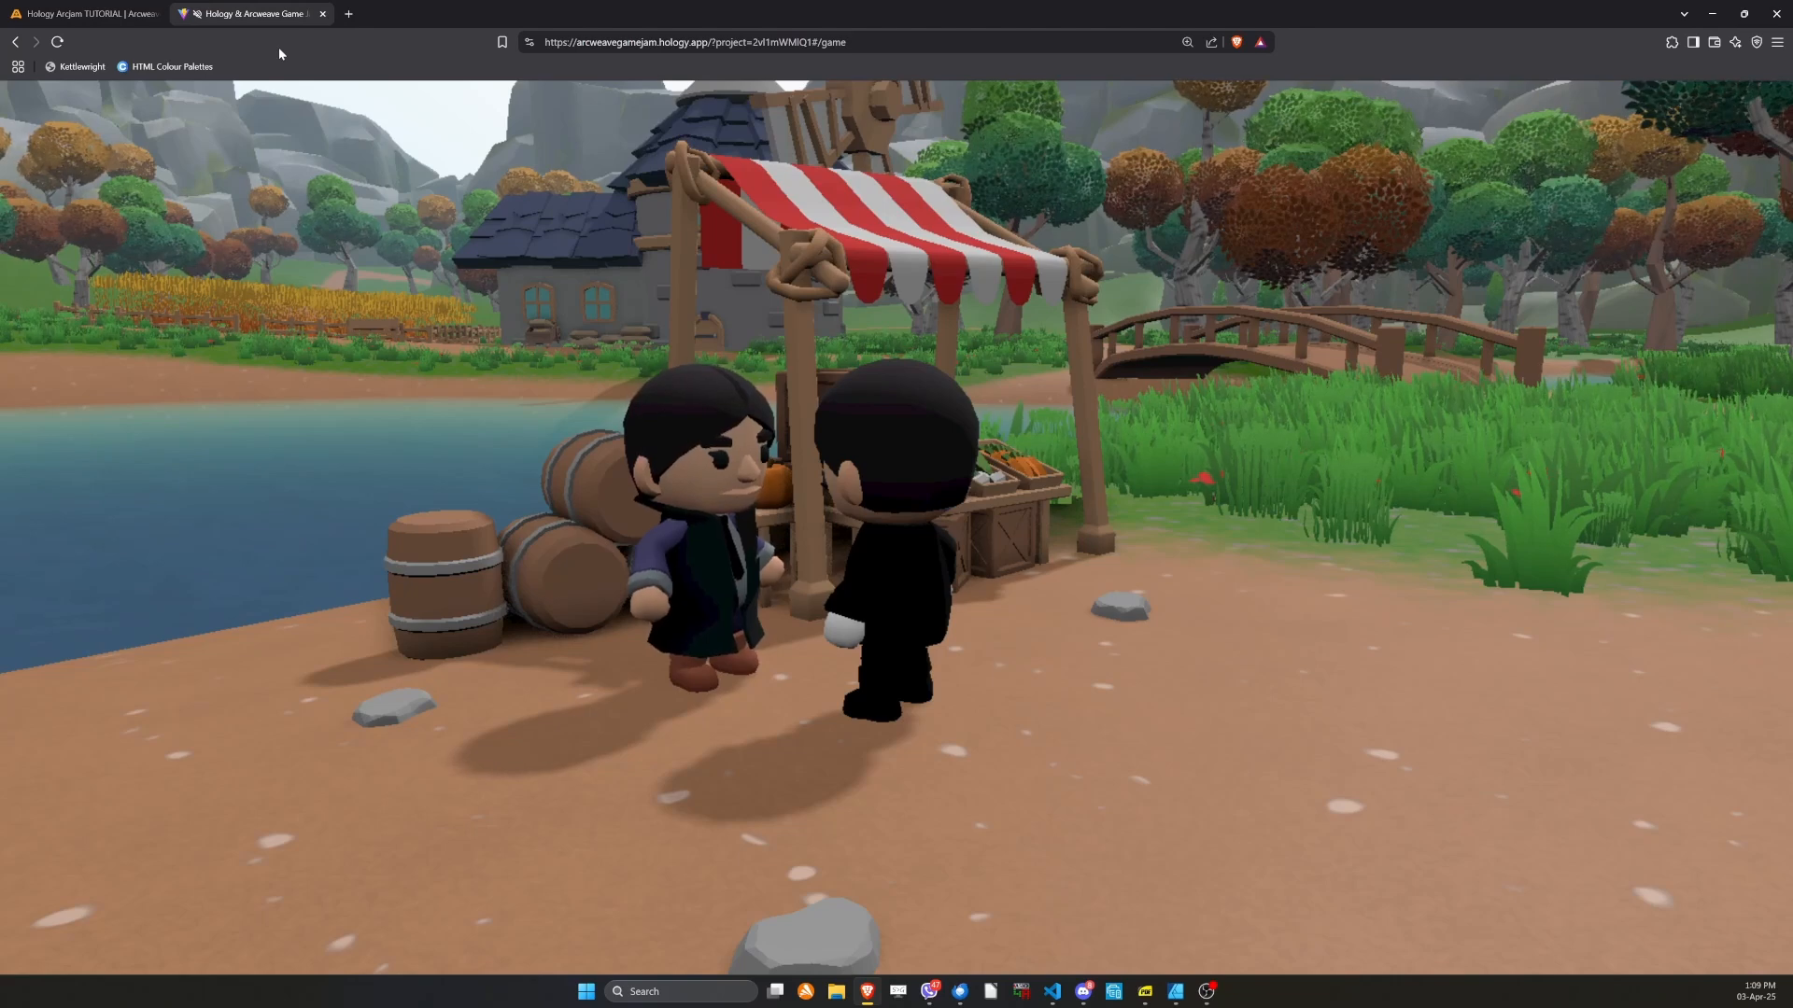
{"action": "key", "text": "F5"}
{"action": "key", "text": "Return"}
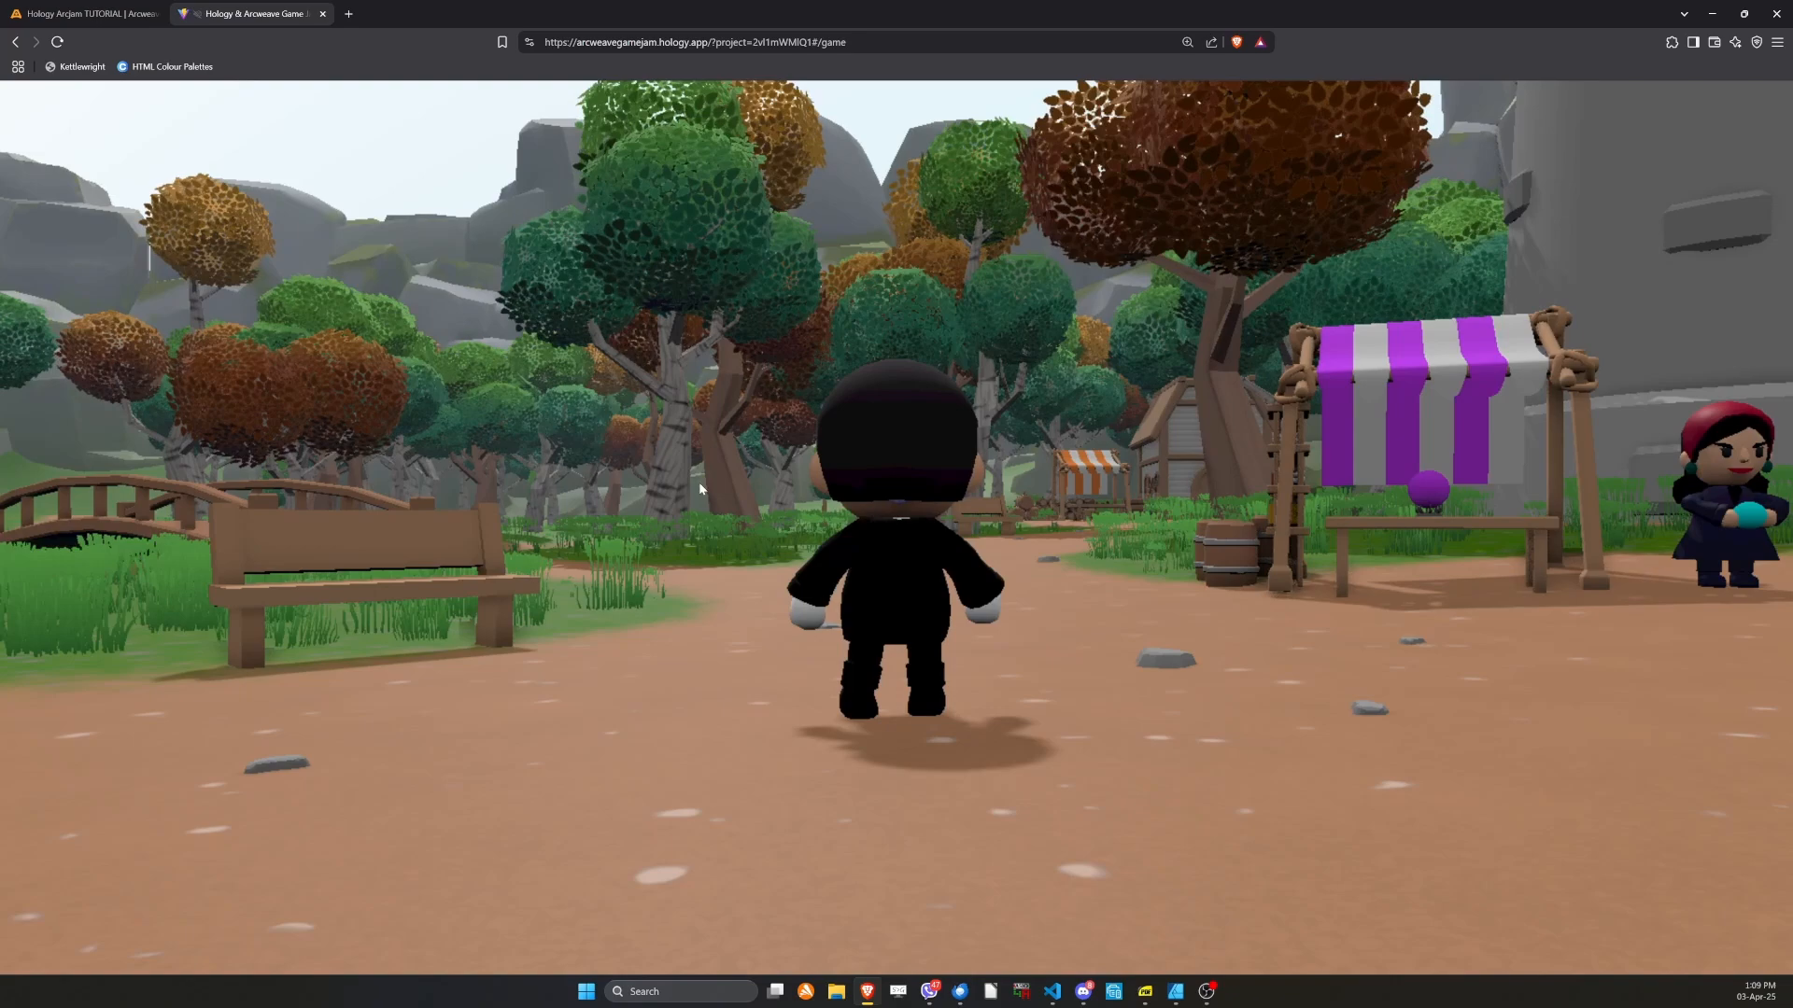
{"action": "left_click", "coordinate": [699, 482]}
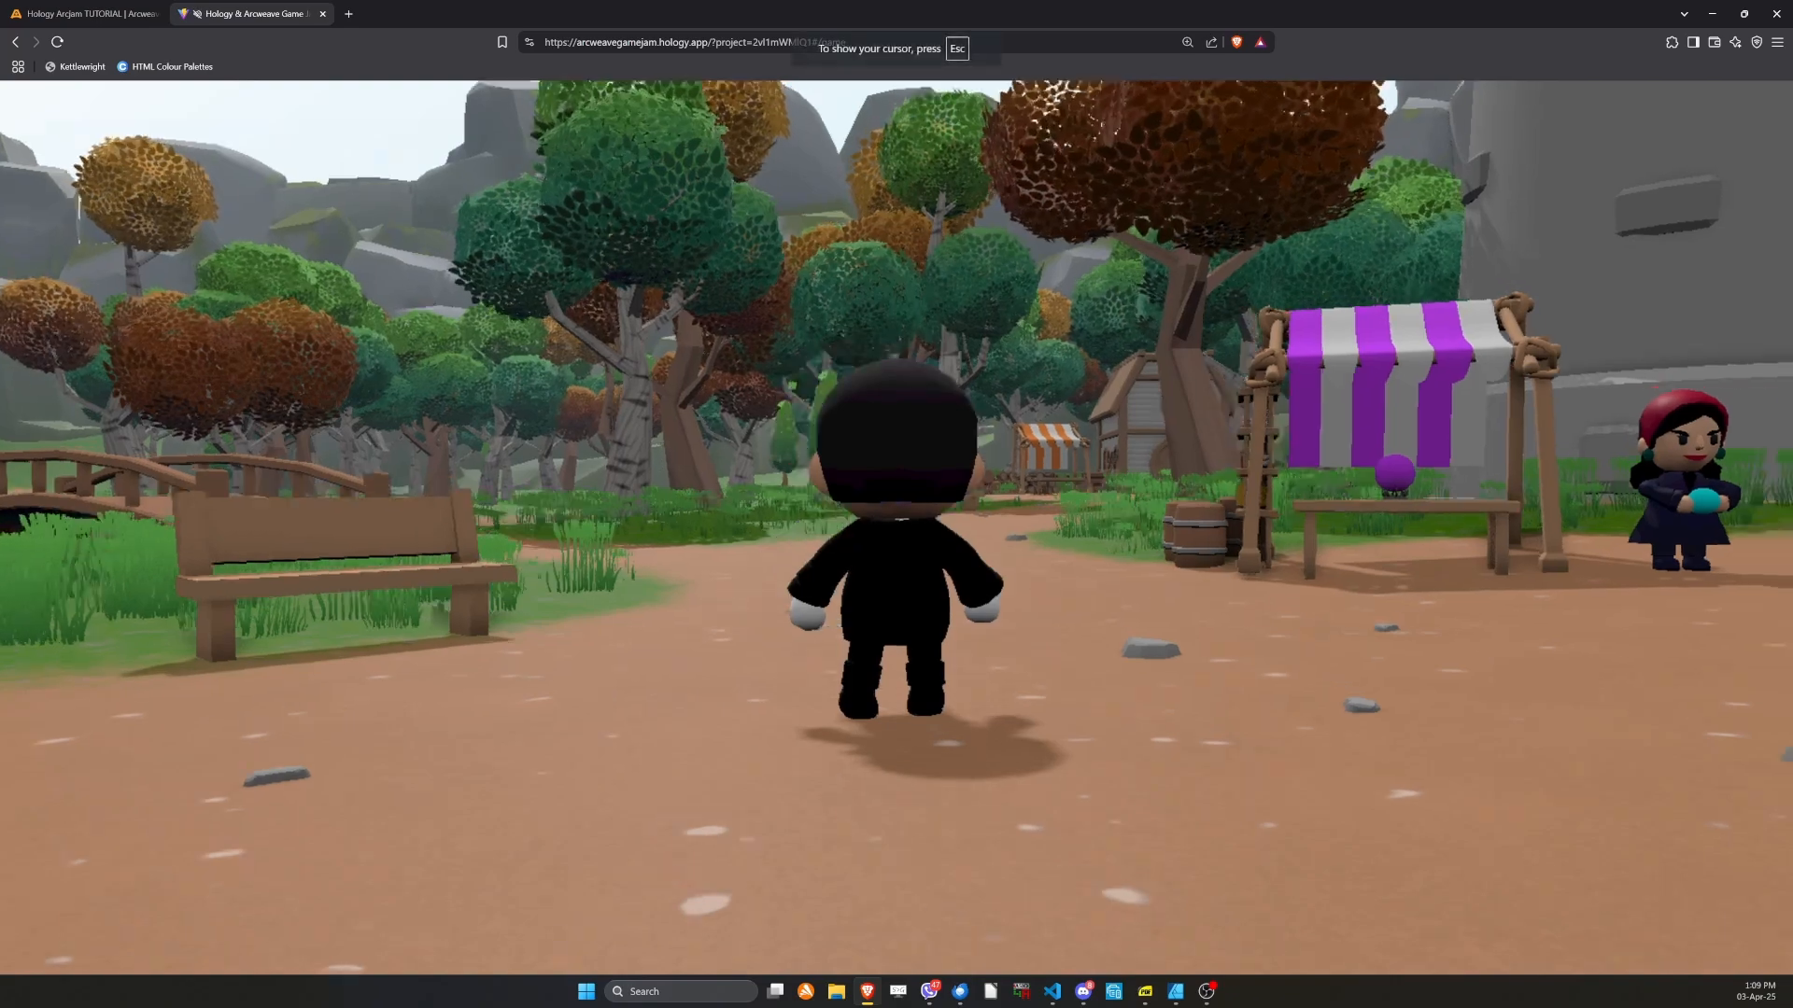